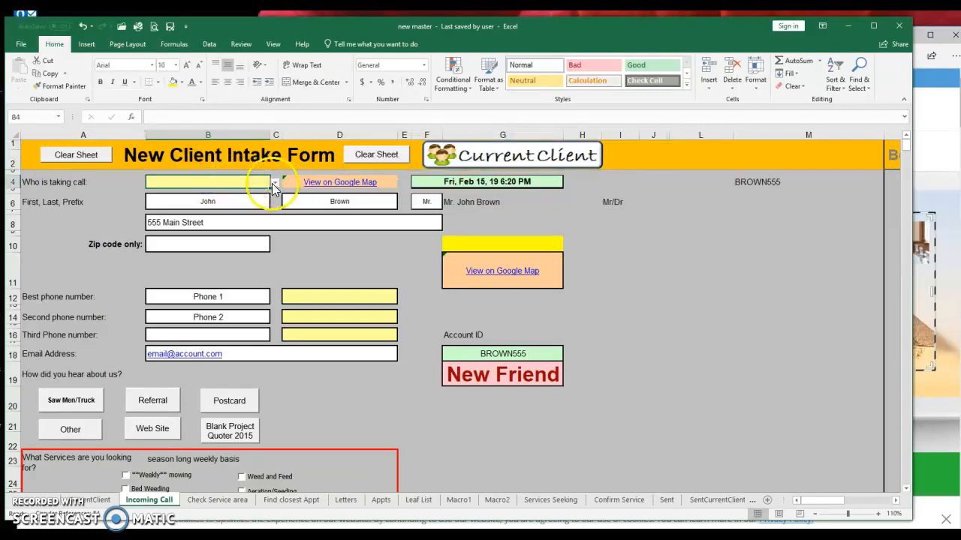
- Choose the staff member taking the call from the B4 dropdown
click(274, 184)
click(200, 207)
click(222, 202)
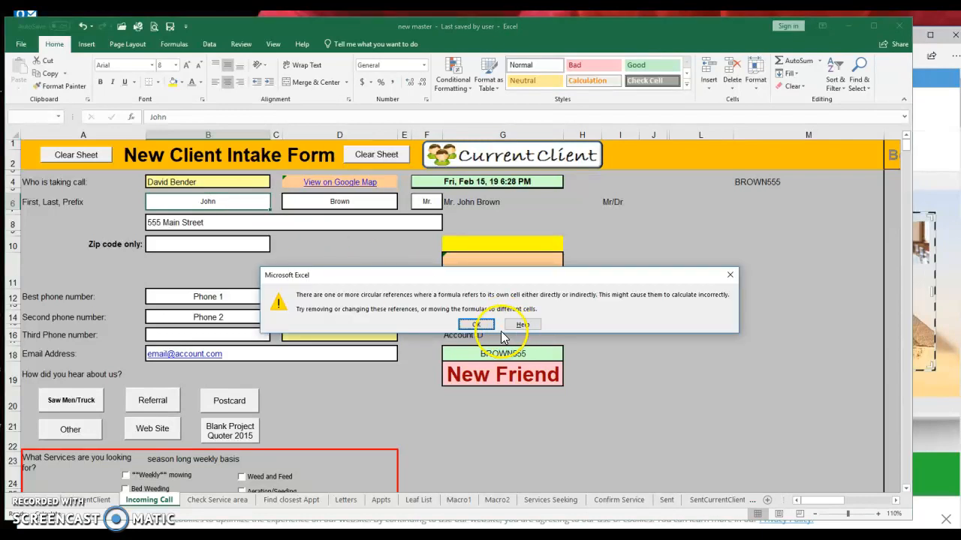
click(480, 325)
- Enter the new client's first and last name in B6 and D6
key(Tab)
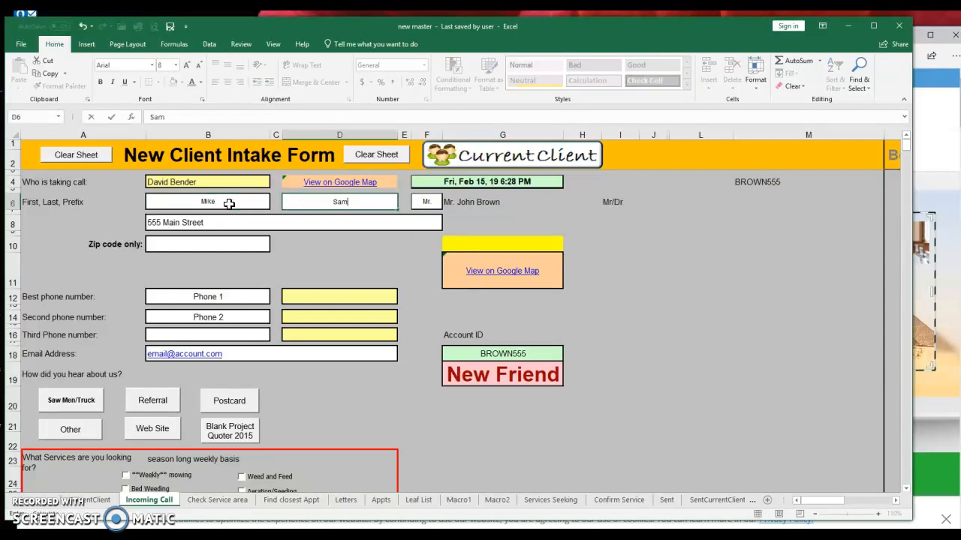
key(Tab)
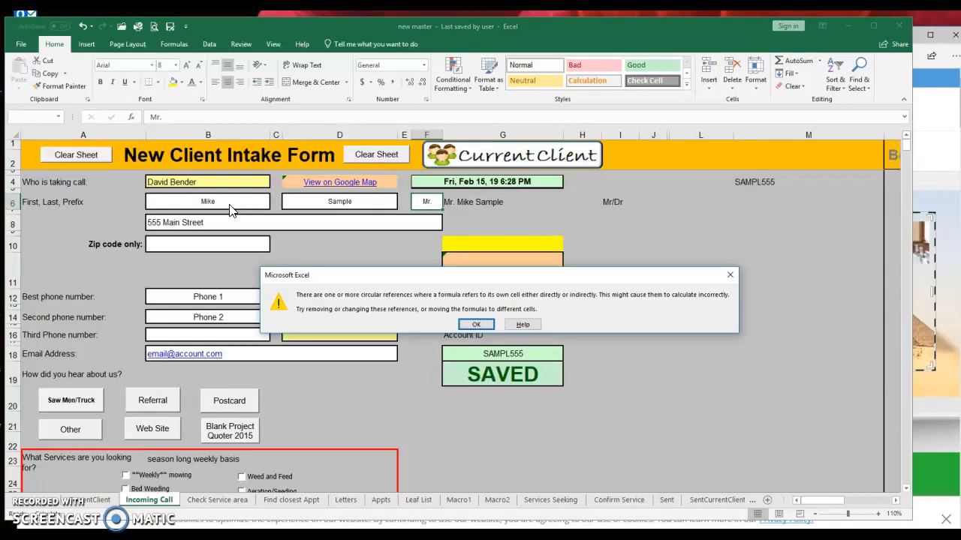
click(473, 324)
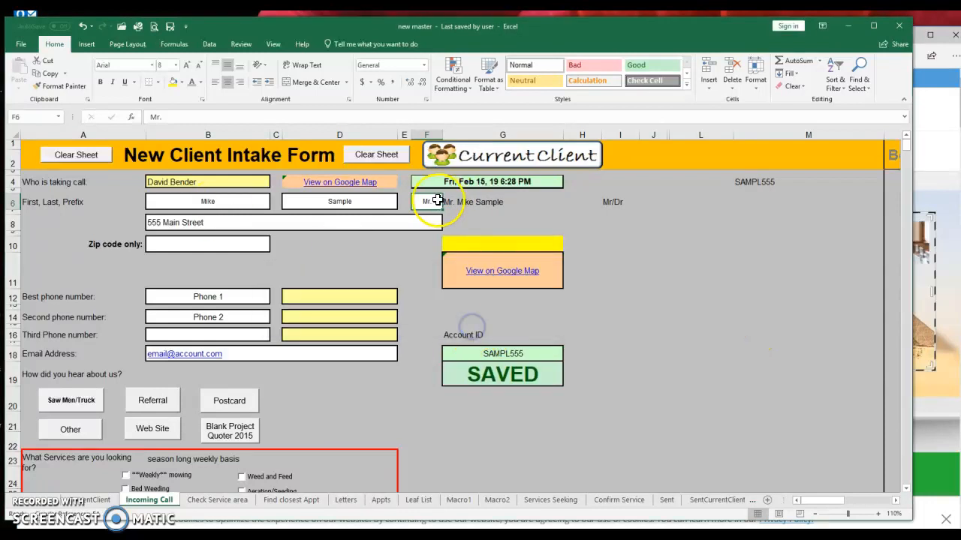
- Set the prefix to Dr. and enter the client's street address and zip code
text(D)
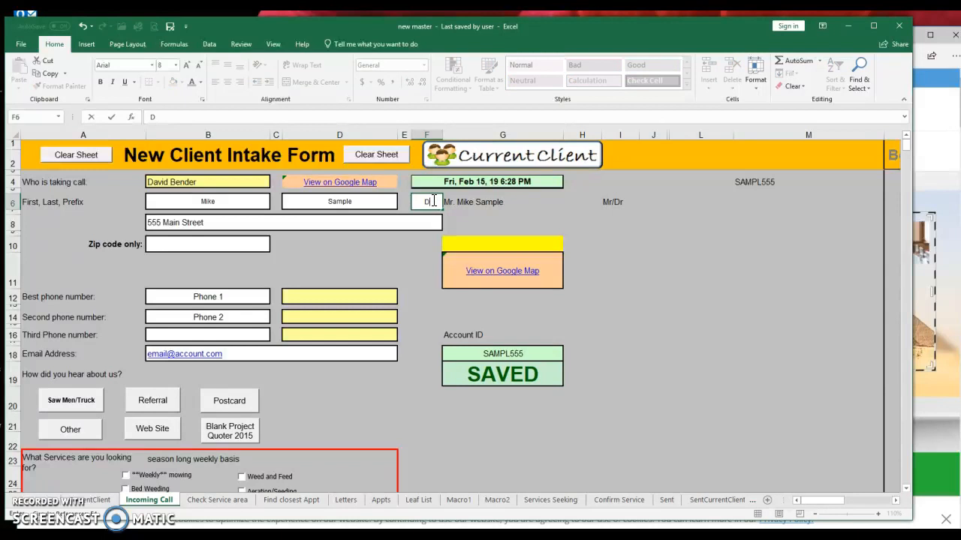
key(Return)
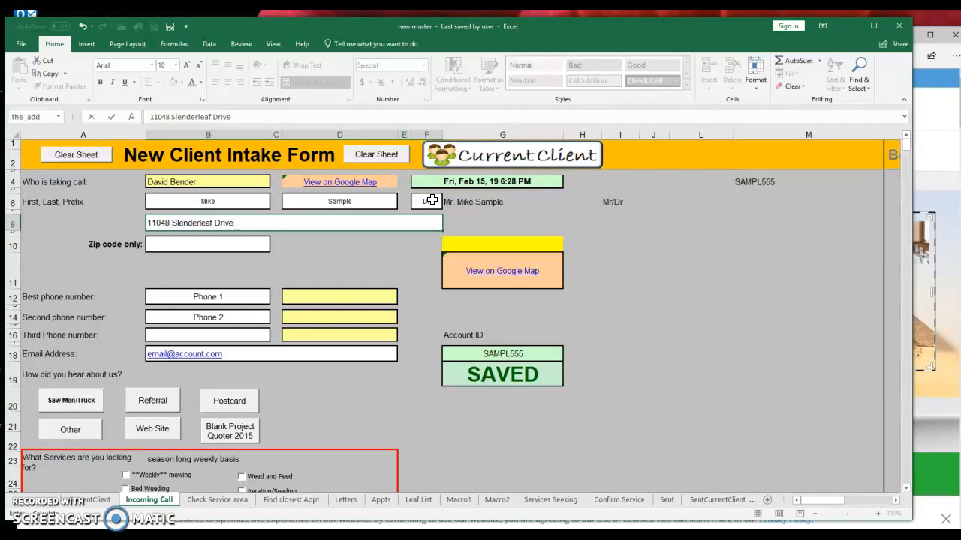
key(Return)
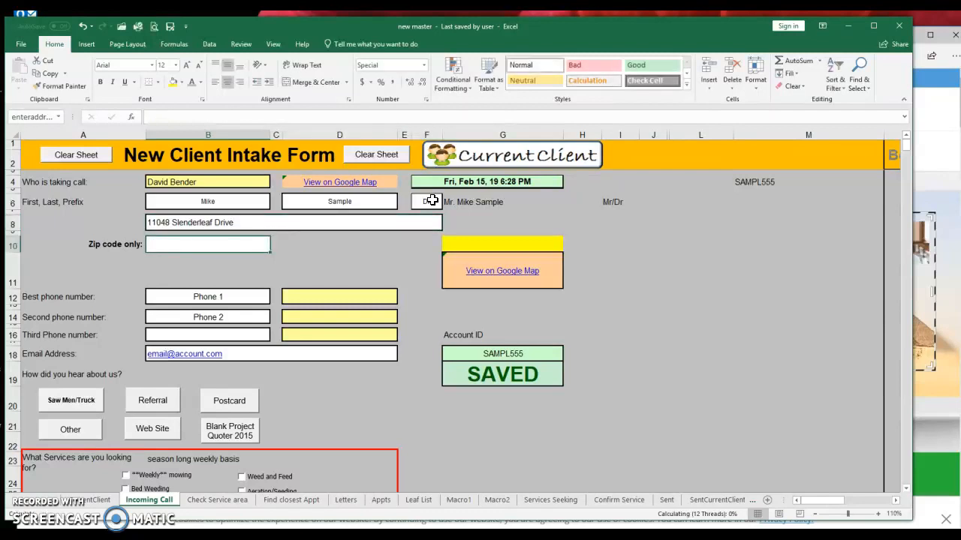
text(23060)
key(Return)
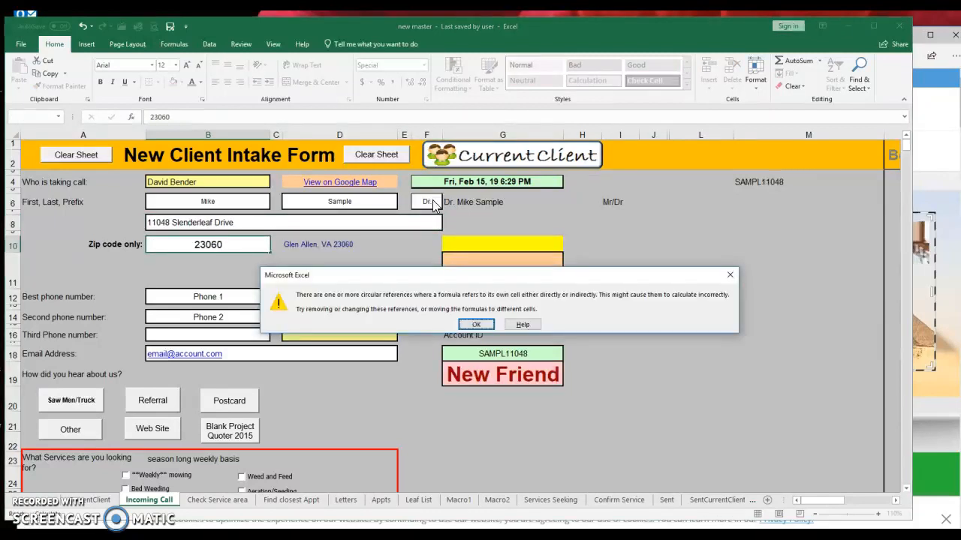
click(482, 324)
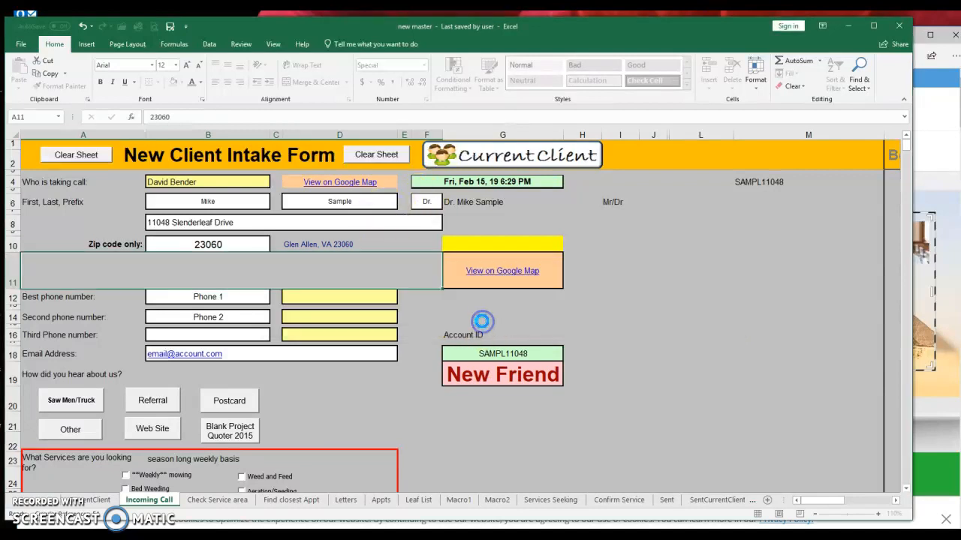
- Type the heading ZILLOW ESTIMATE in G8, above the $483,928 home value
click(509, 244)
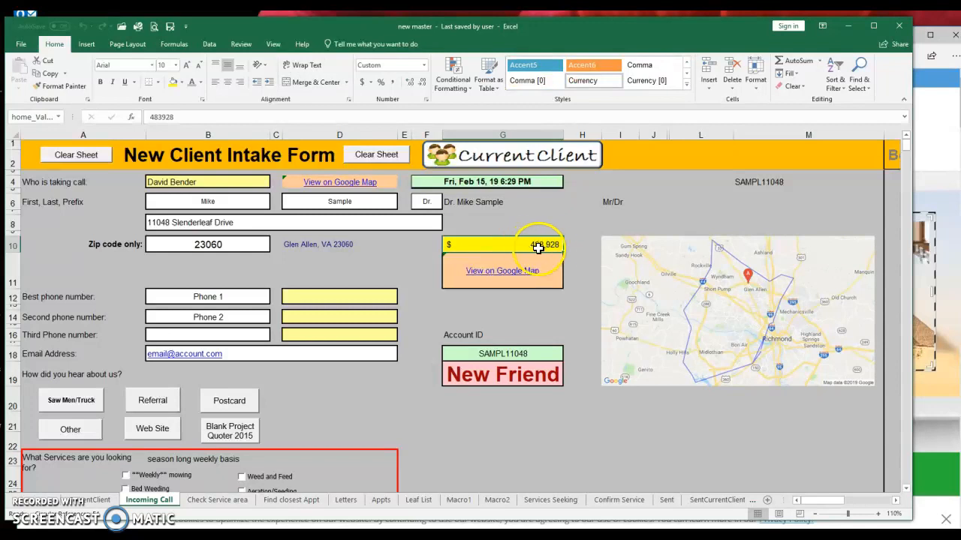
click(525, 233)
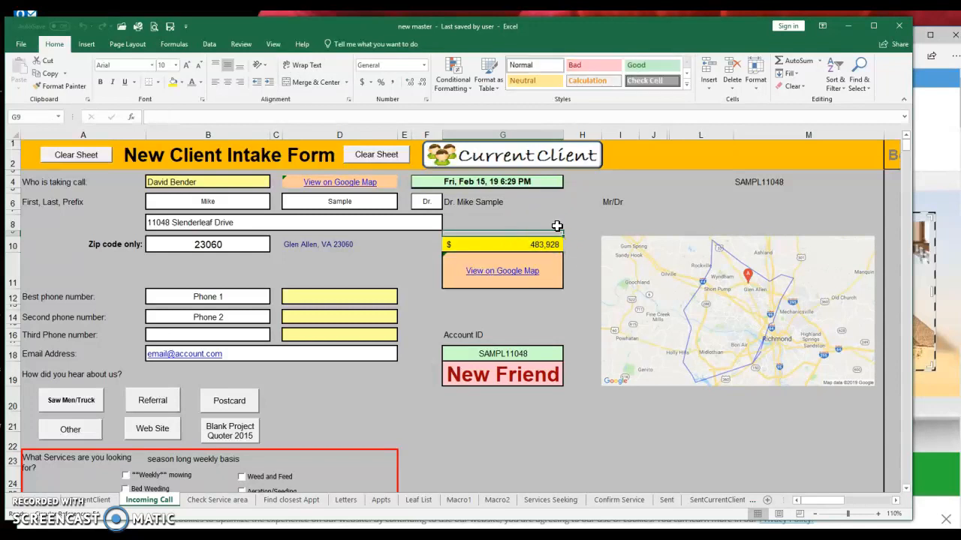
click(556, 226)
text(ZILLOW ESTIMATE)
key(Return)
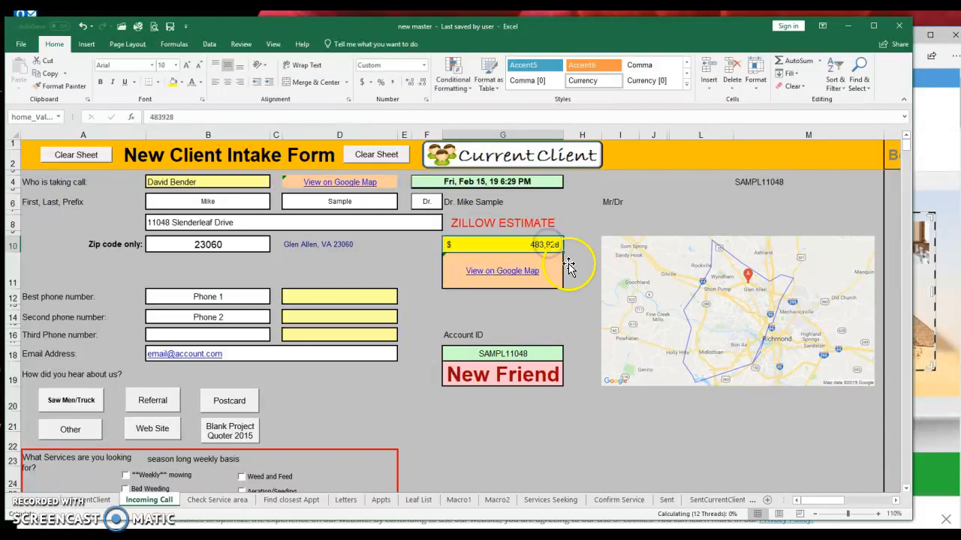
click(479, 325)
click(589, 398)
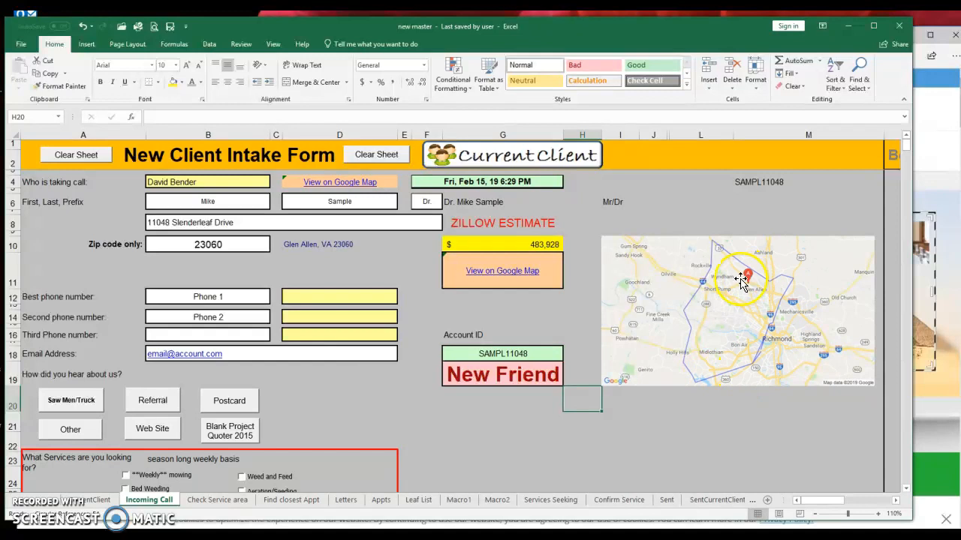
- Label A8 as Address and enter the best phone number with type cell
click(102, 223)
text(ad)
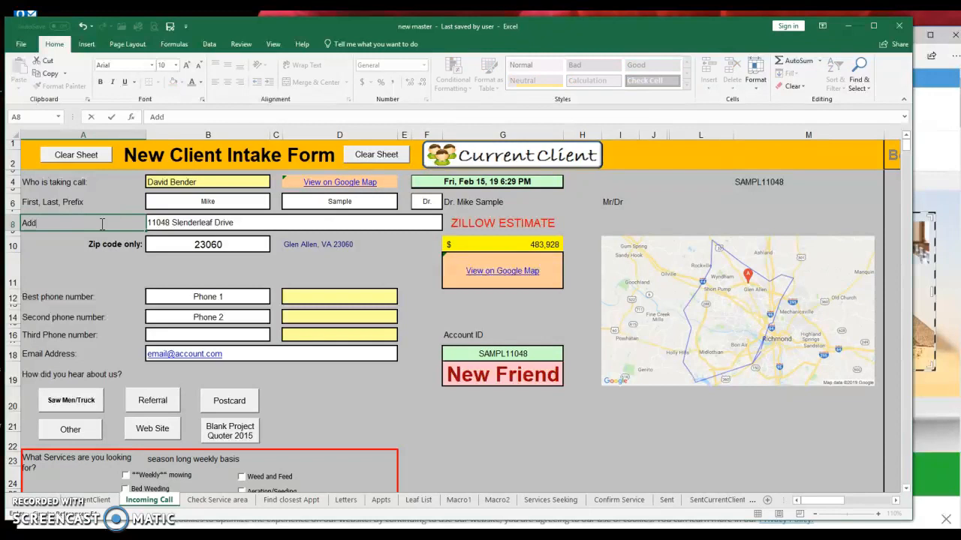
click(211, 298)
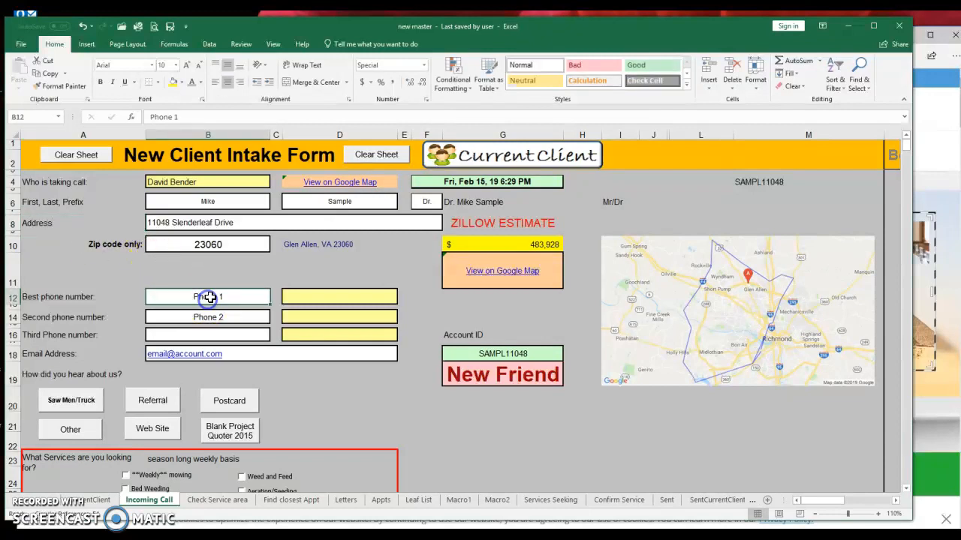
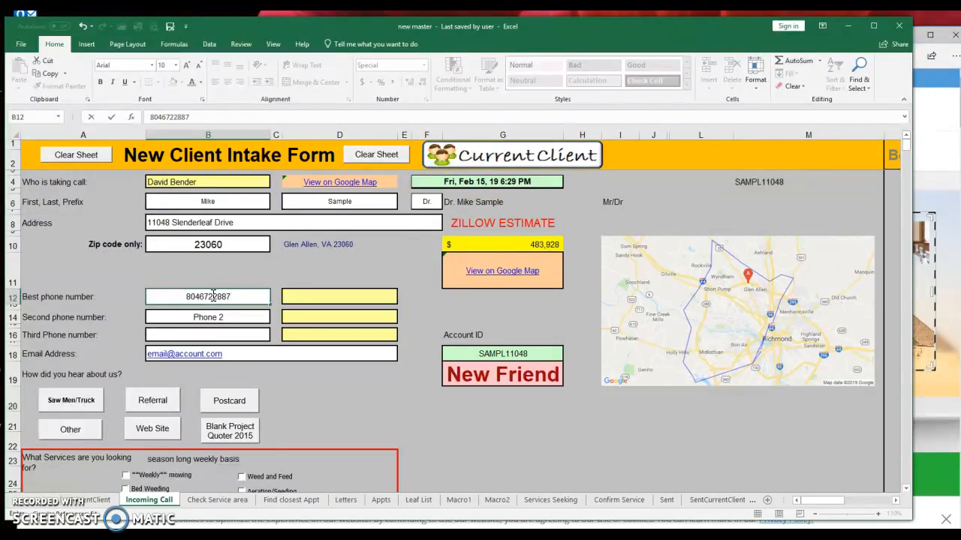
key(Tab)
text(ce;;)
key(Return)
key(Return)
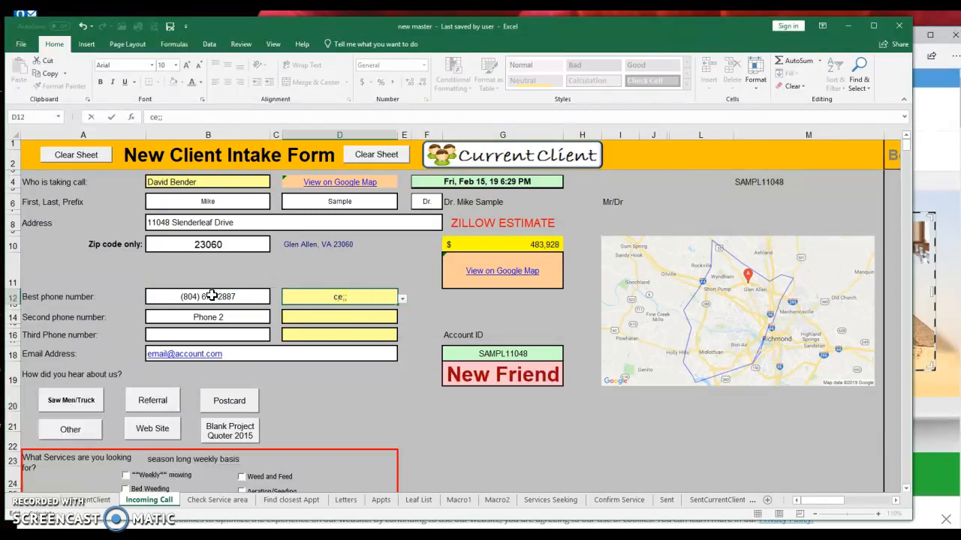
text(ll)
key(Return)
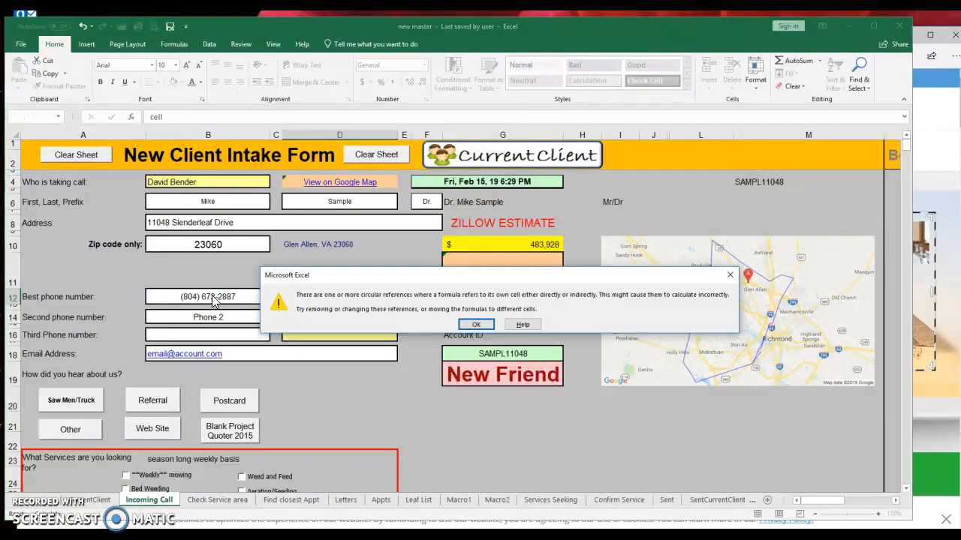
key(Return)
- Enter the second phone number with type work, then the client's e-mail address
click(215, 316)
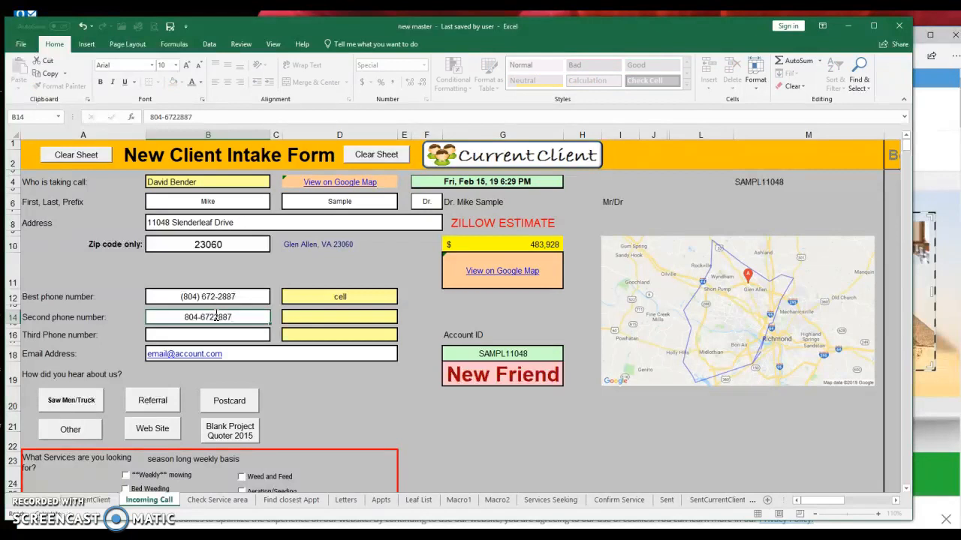
key(Tab)
text(work)
key(Return)
key(Return)
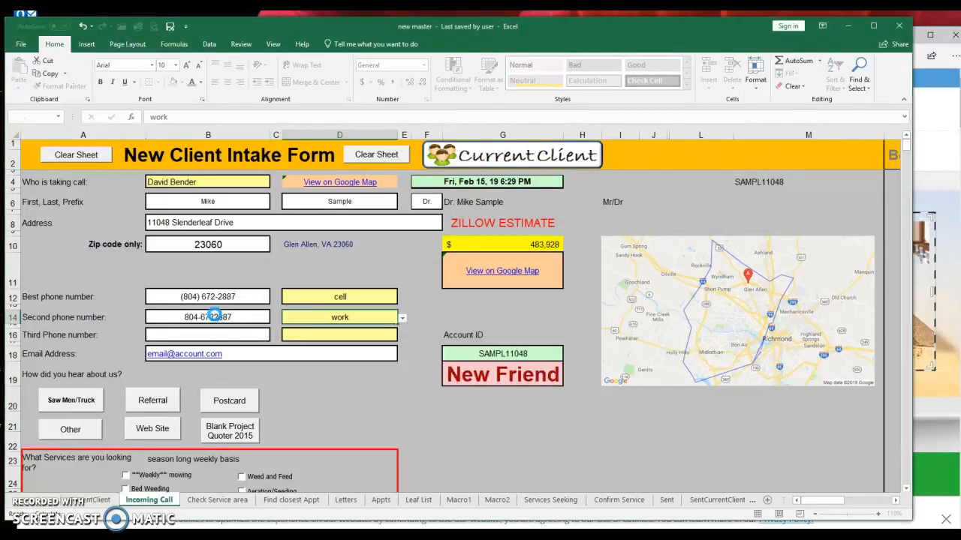
key(Return)
key(Return)
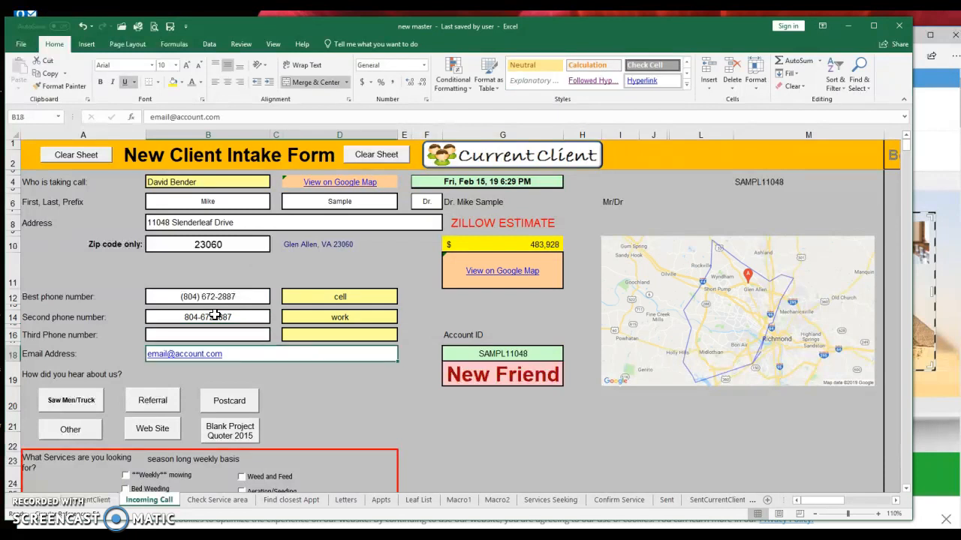
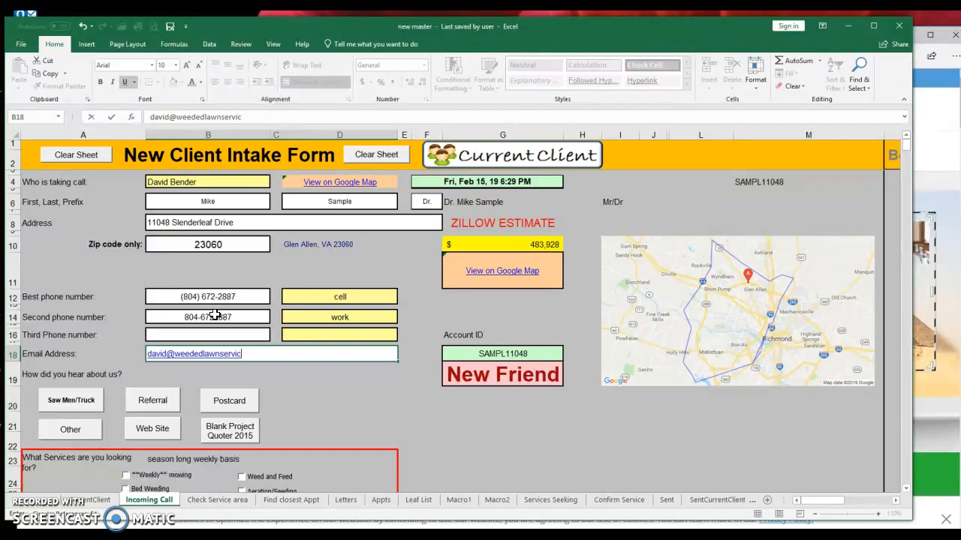
scroll(102, 301, down, 3)
key(Return)
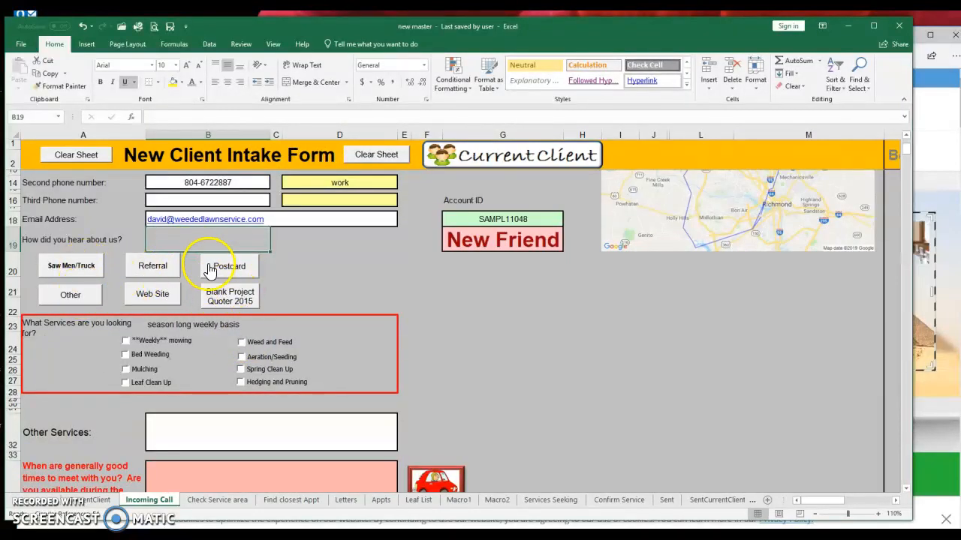
- Enter the referrer's name on the Referred by sheet and record the referral
click(150, 272)
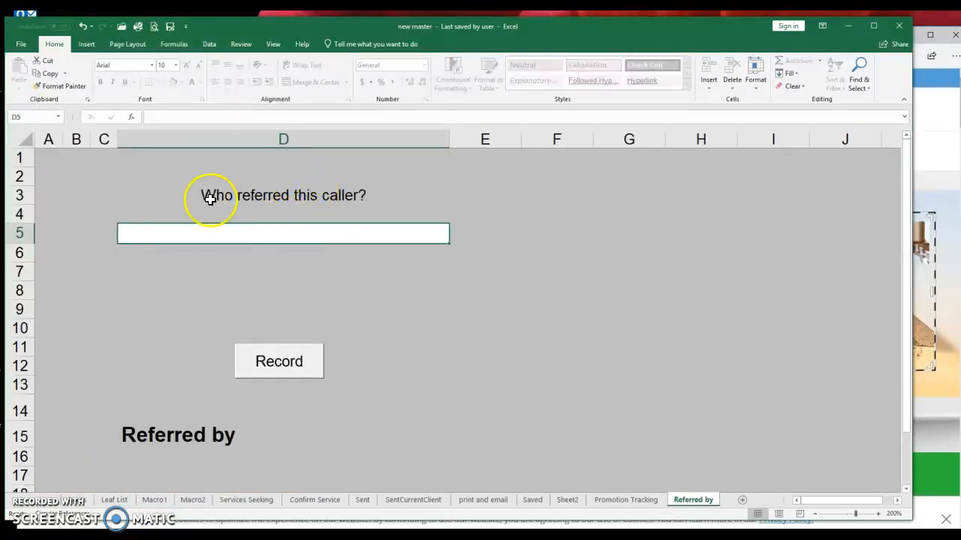
click(318, 229)
text(Meenu)
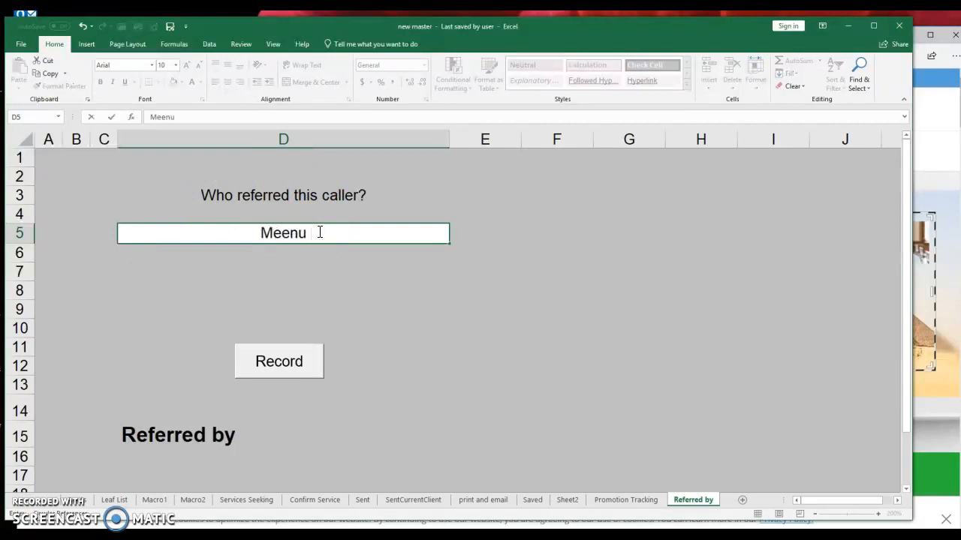
key(Return)
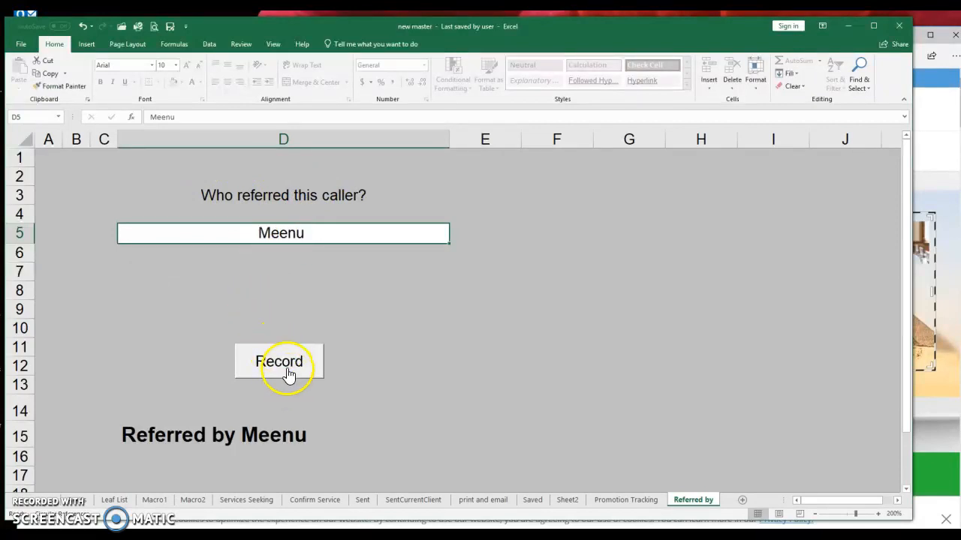
click(289, 374)
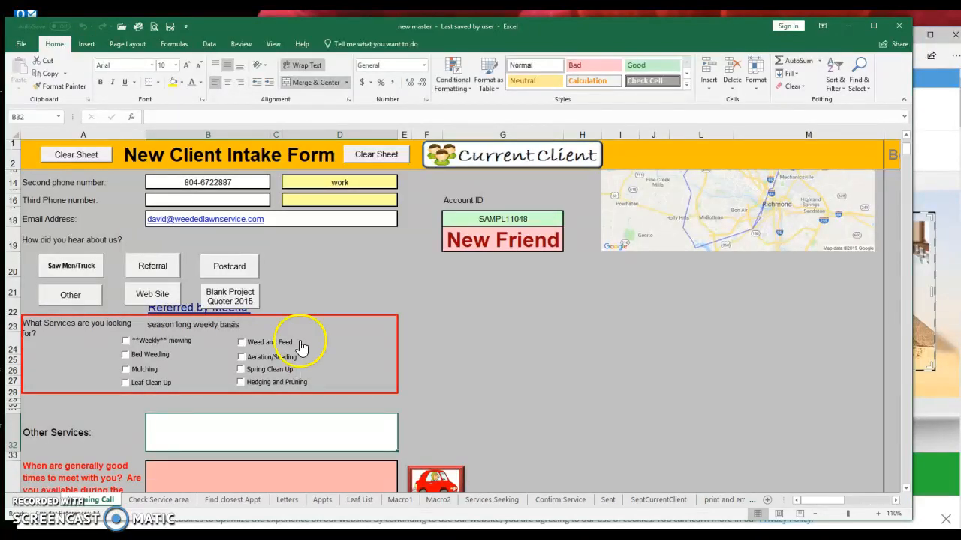
- Tick Weekly mowing, Bed Weeding, Mulching, Weed and Feed, Aeration/Seeding and Spring Clean Up
scroll(146, 326, down, 3)
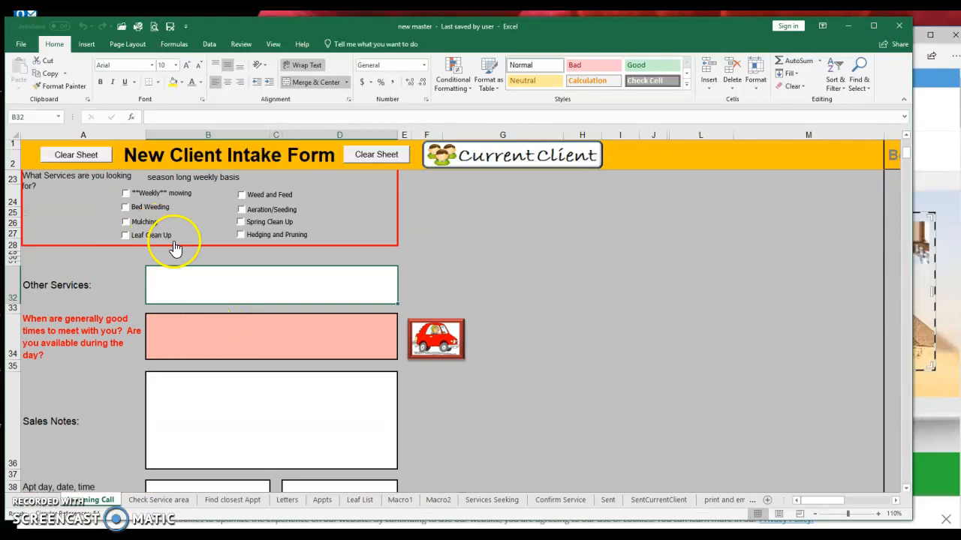
scroll(176, 246, up, 3)
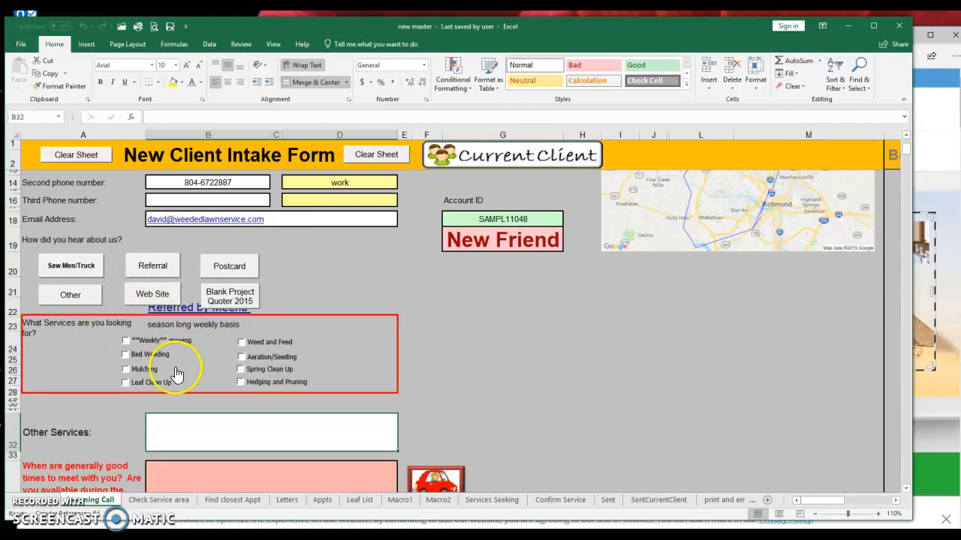
click(126, 342)
click(126, 355)
click(241, 343)
click(241, 357)
click(136, 361)
click(126, 355)
click(125, 370)
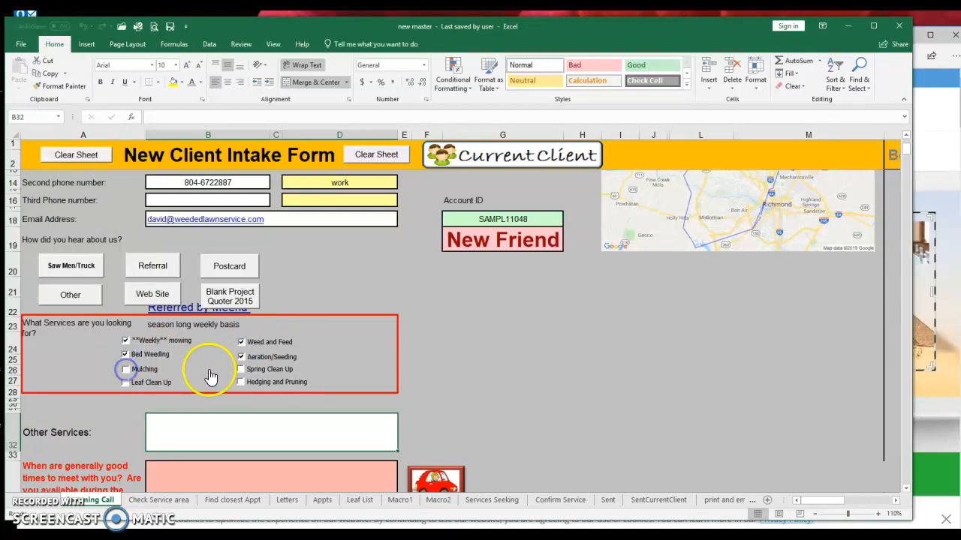
click(241, 369)
scroll(205, 349, down, 3)
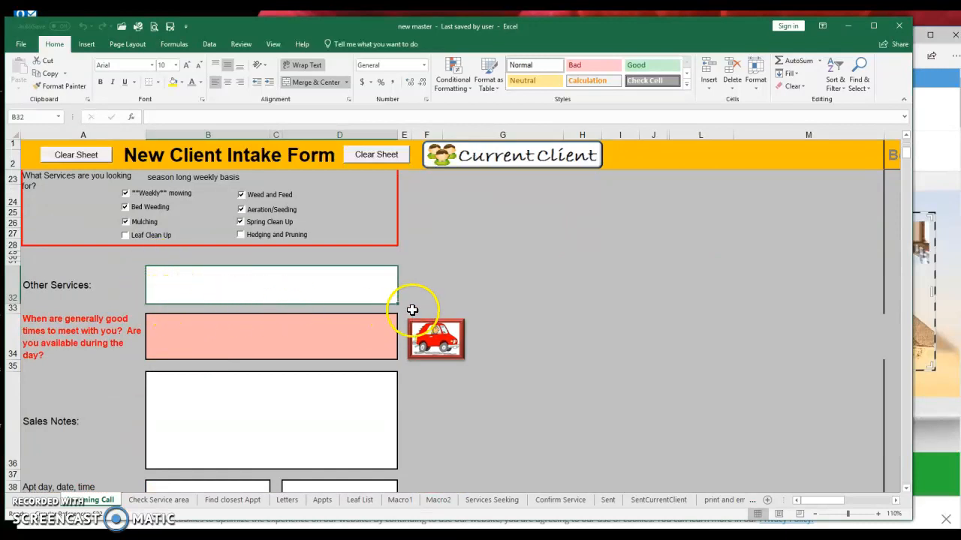
click(197, 339)
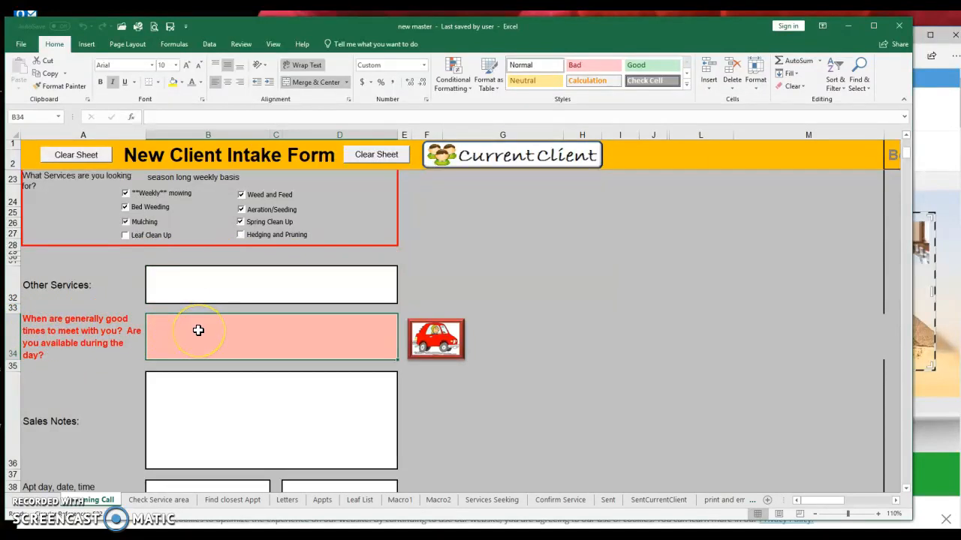
- Enter 'Retired- can meet anytime' in the B34 availability box
text(Work f)
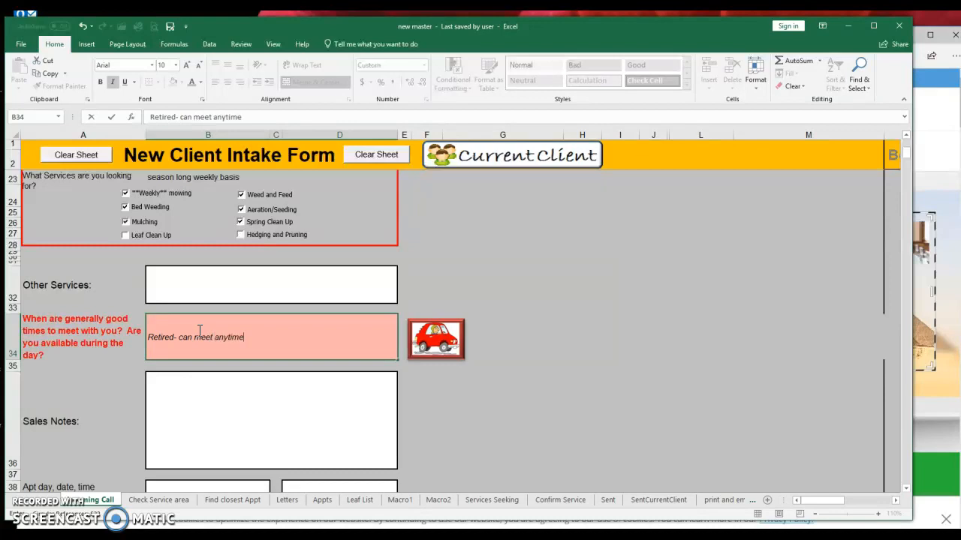
click(311, 395)
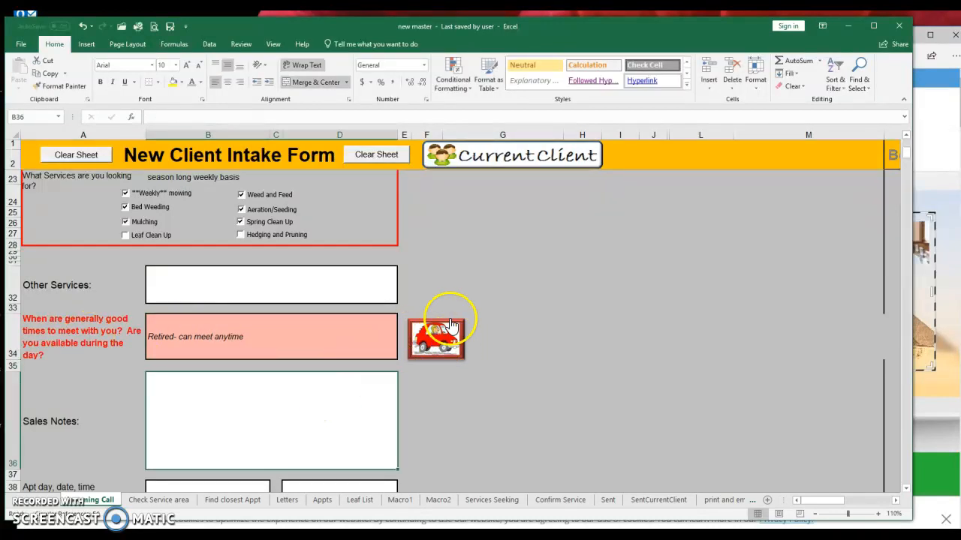
click(428, 334)
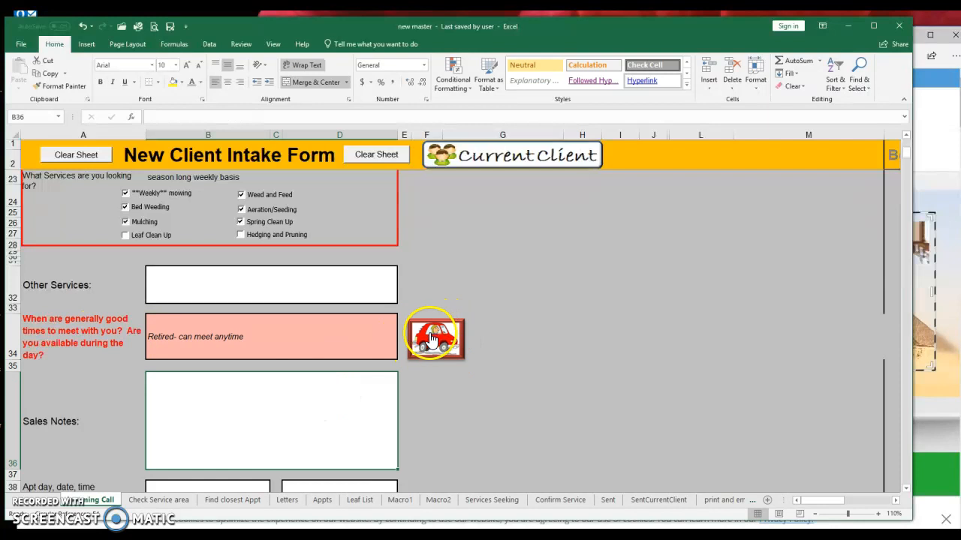
drag(218, 222, 216, 248)
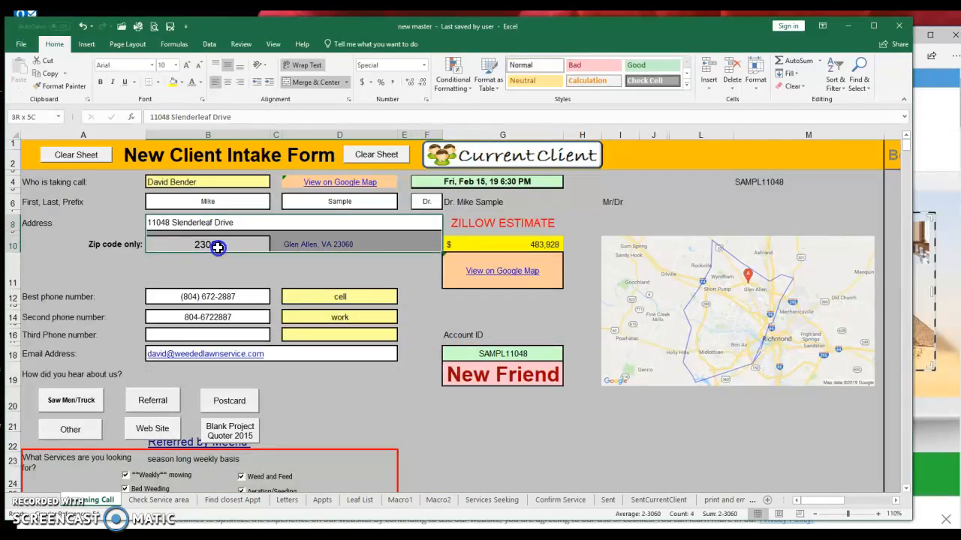
scroll(407, 305, down, 3)
scroll(408, 305, down, 3)
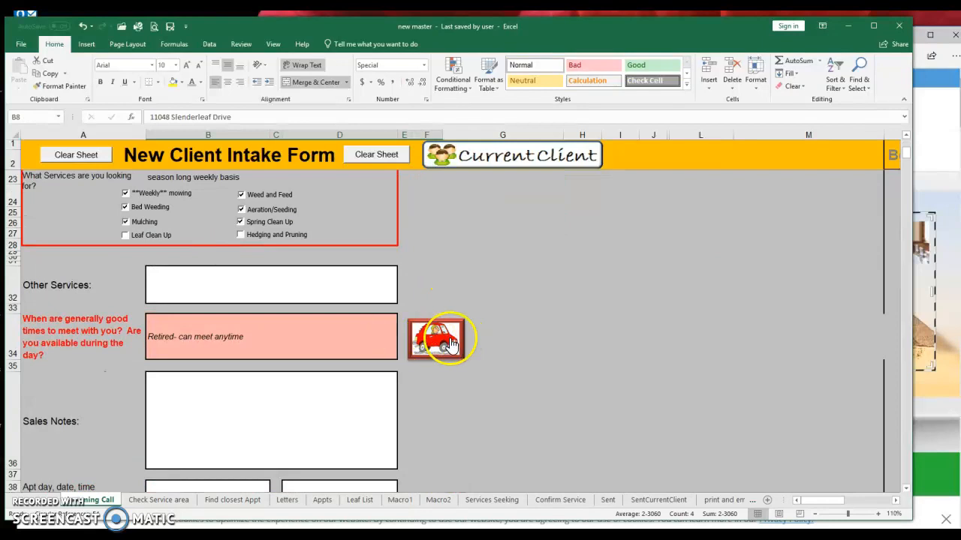
click(268, 337)
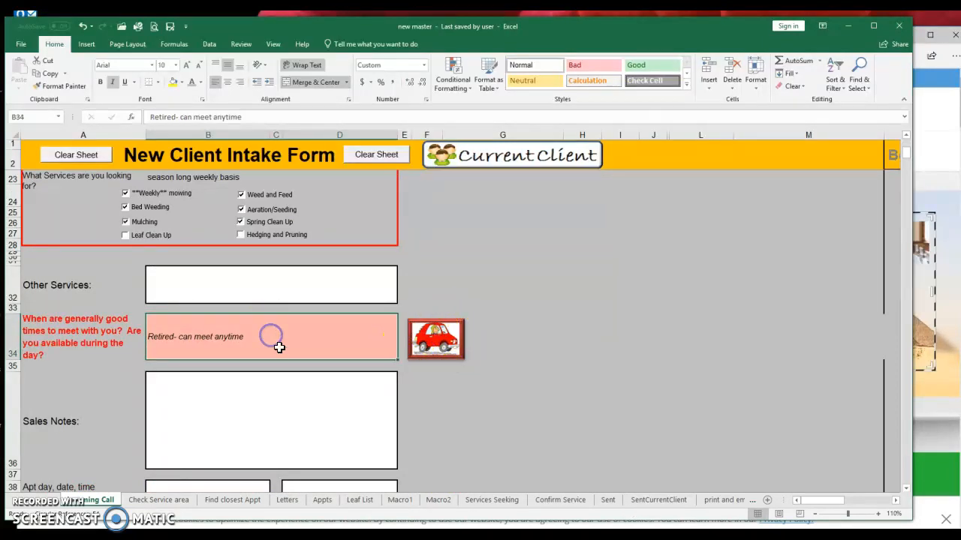
click(254, 384)
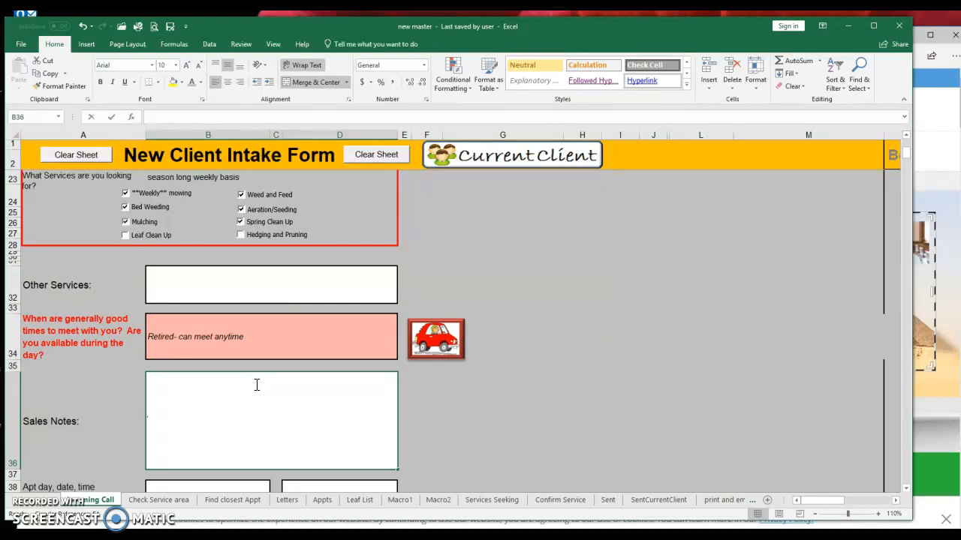
- Note in Sales Notes that the previous company was unreliable
text(Had a previous company that was unreliable)
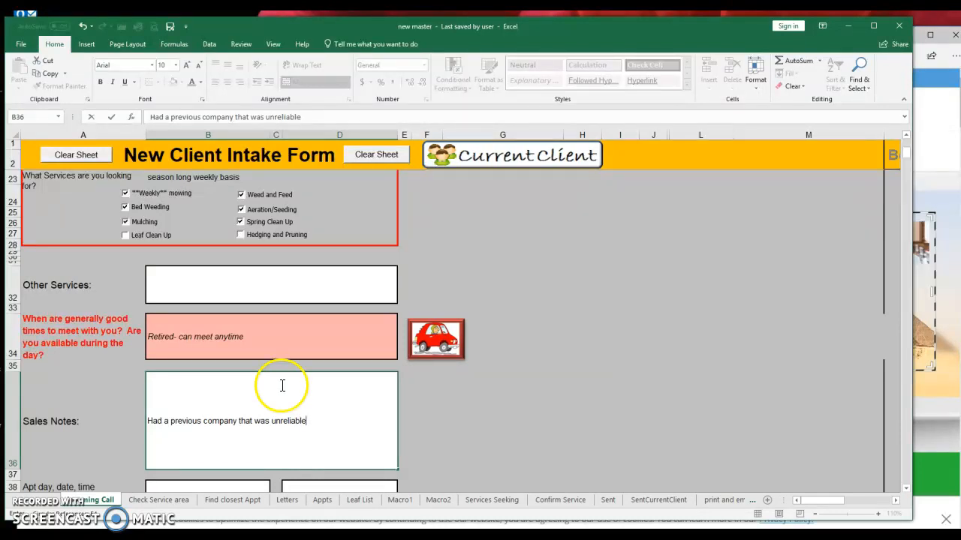
click(323, 403)
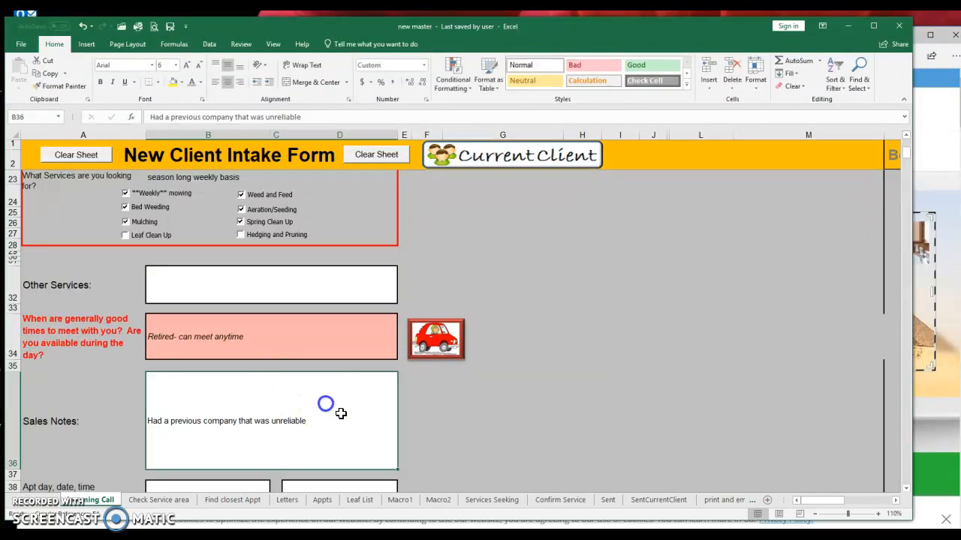
scroll(349, 425, down, 3)
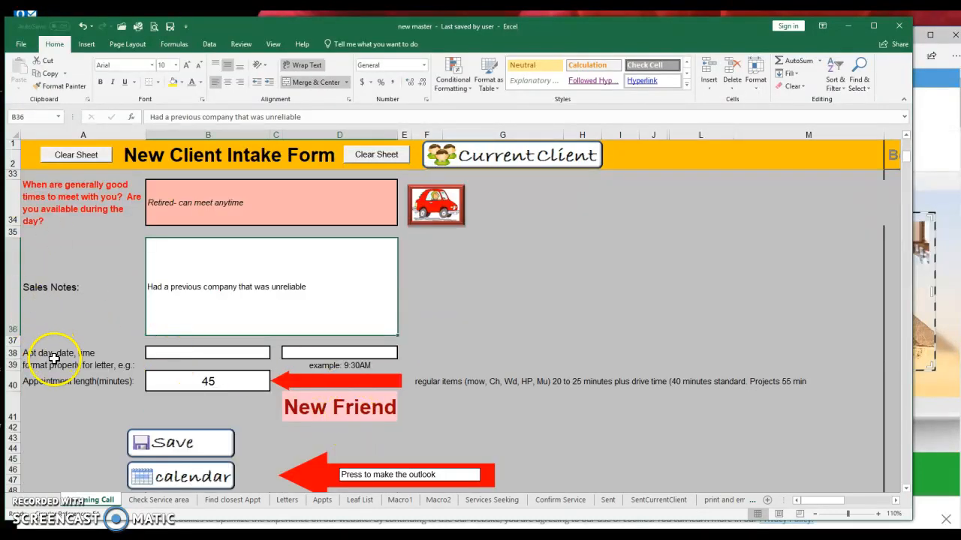
- Book the appointment for Monday Feb 18 at 4:15 PM, lasting 30 minutes
click(75, 357)
click(173, 353)
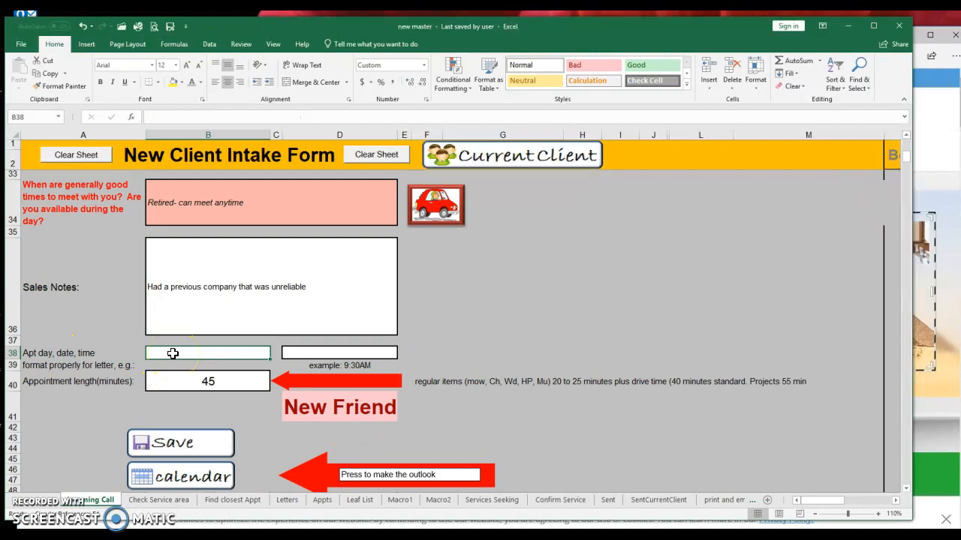
text(2-18)
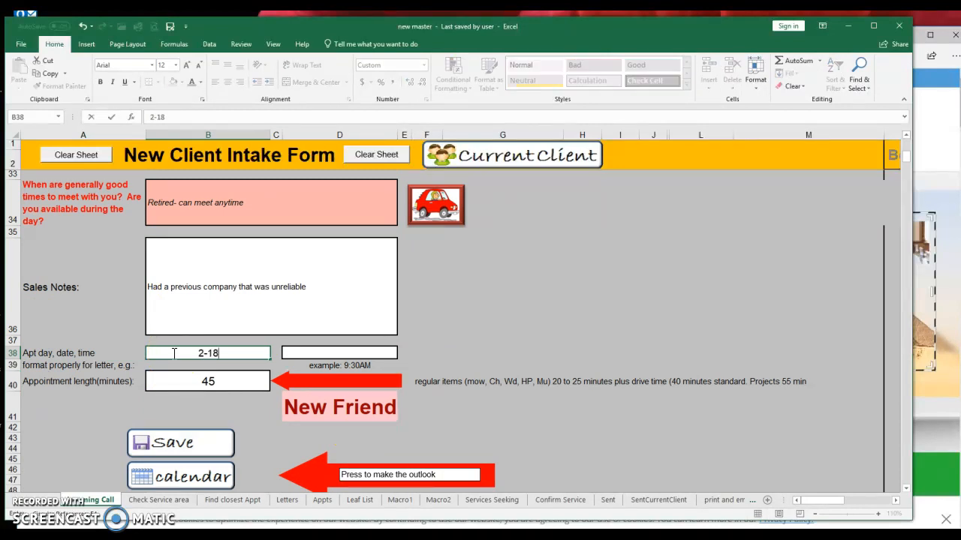
key(Tab)
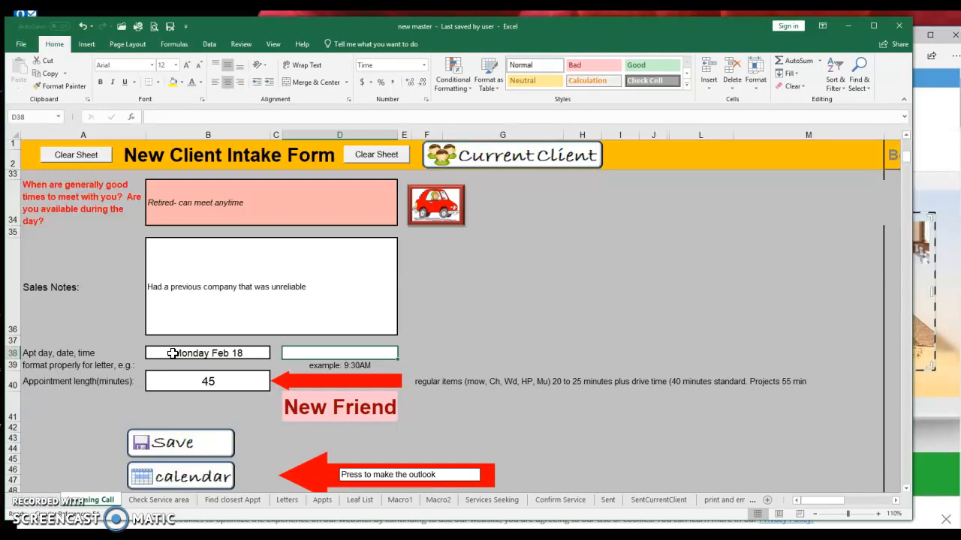
text(4:15 pm)
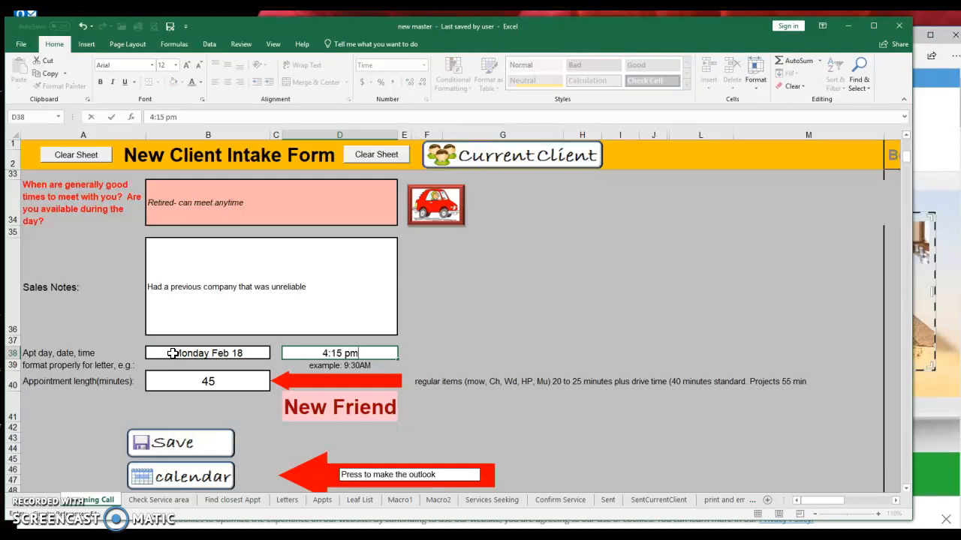
key(Return)
click(113, 387)
click(187, 388)
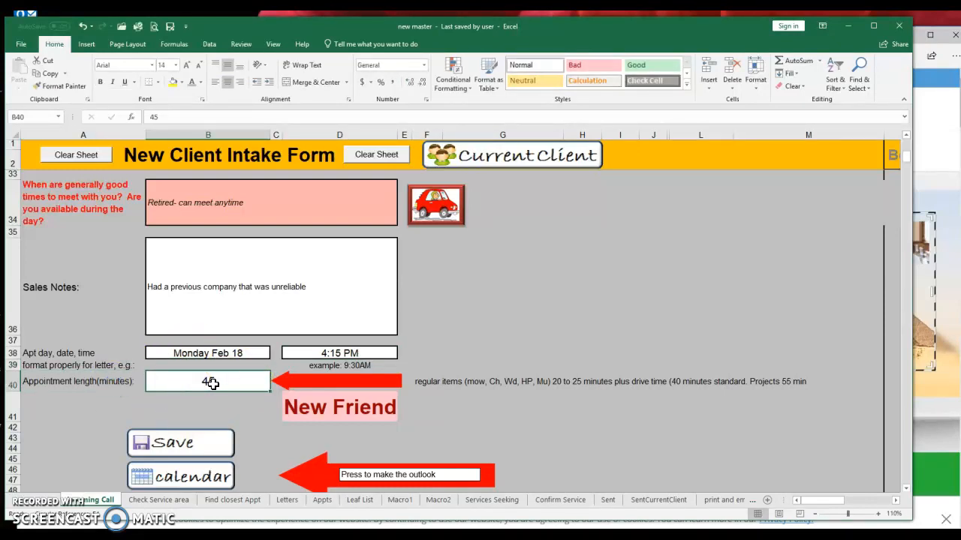
text(30)
click(225, 396)
- Save the client's intake record
scroll(237, 300, down, 3)
scroll(234, 225, up, 3)
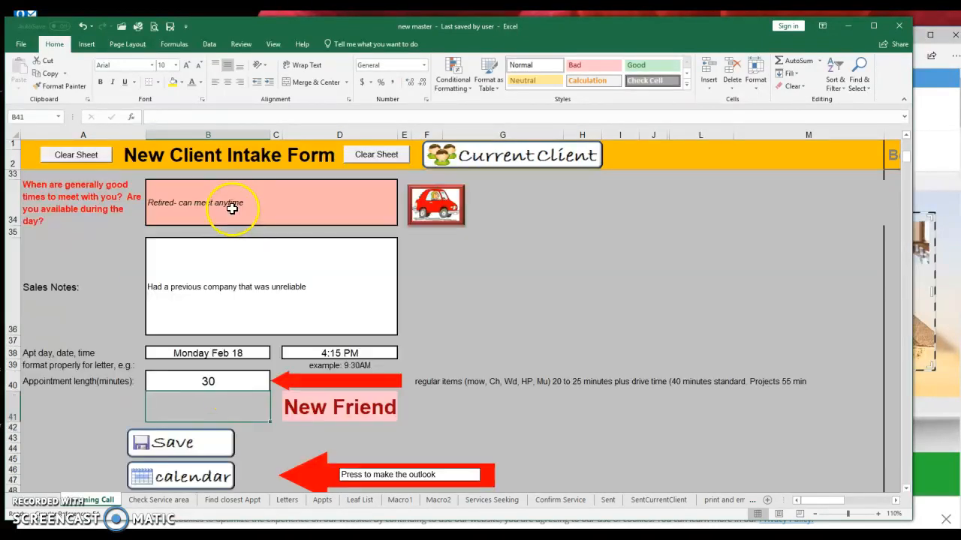
click(187, 450)
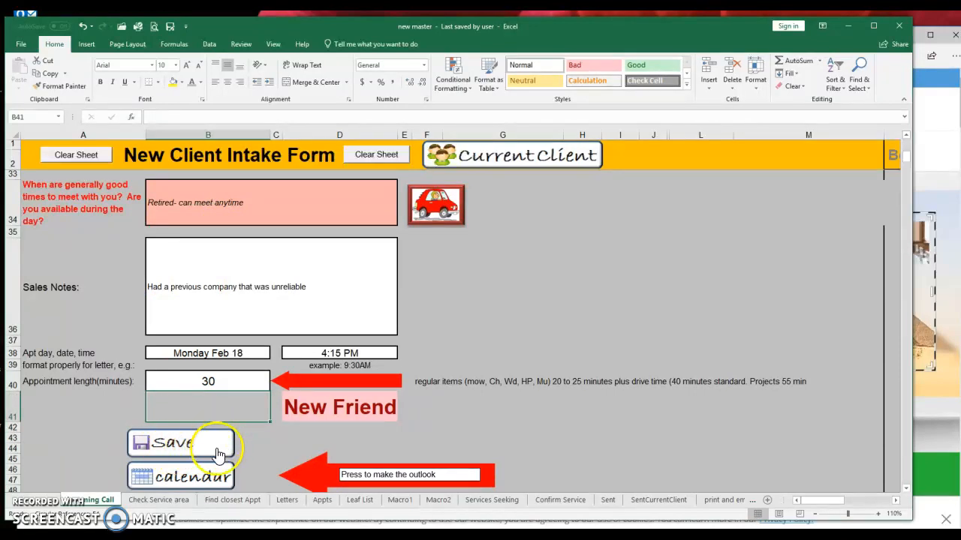
- Generate the Outlook meeting for Mon 2/18/2019, 4:15–4:45 PM and review its details
click(187, 473)
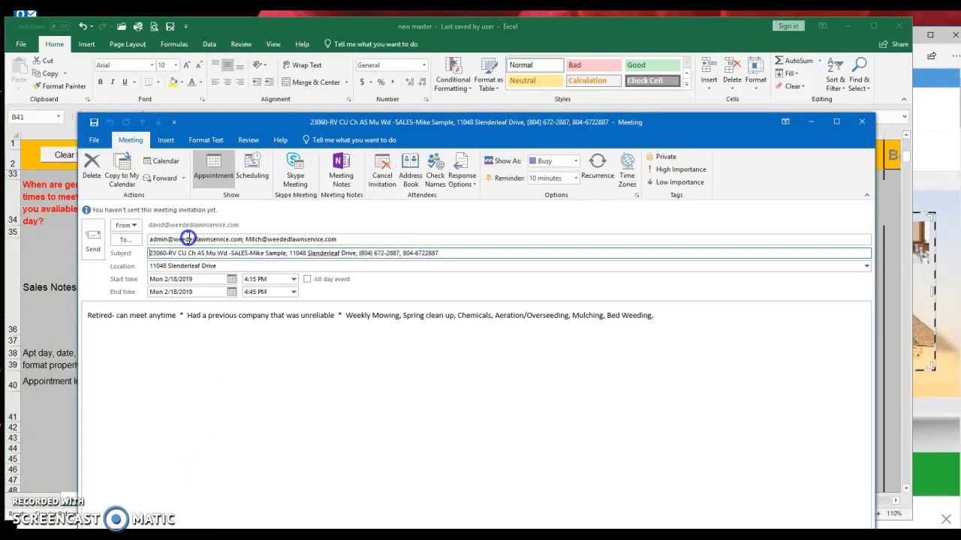
click(475, 321)
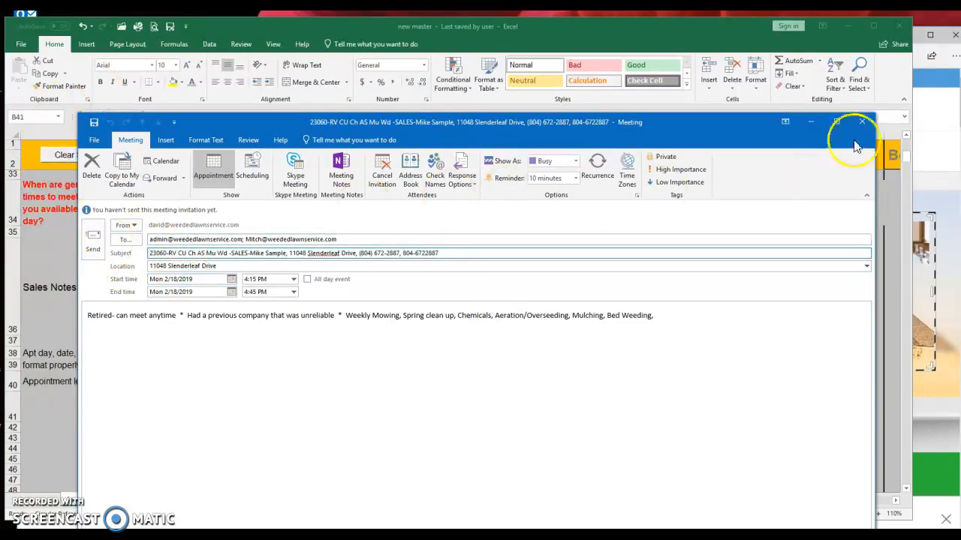
click(196, 240)
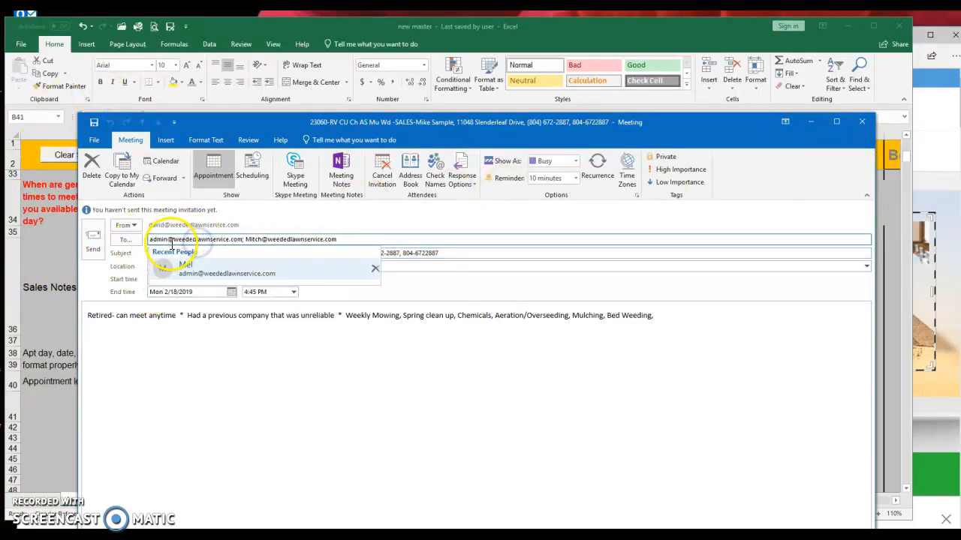
click(187, 354)
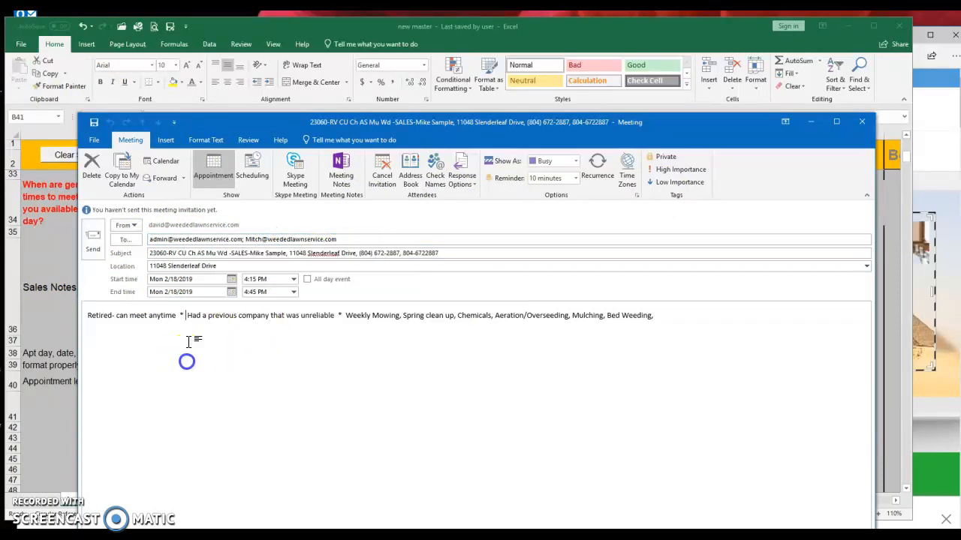
drag(90, 315, 660, 341)
click(688, 351)
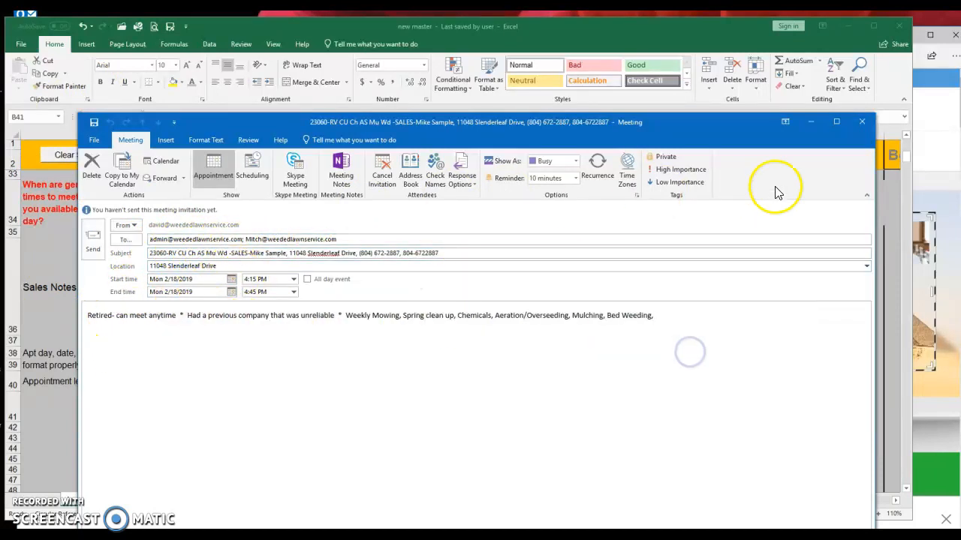
- Cancel the send at the name check and close the meeting without saving
click(93, 239)
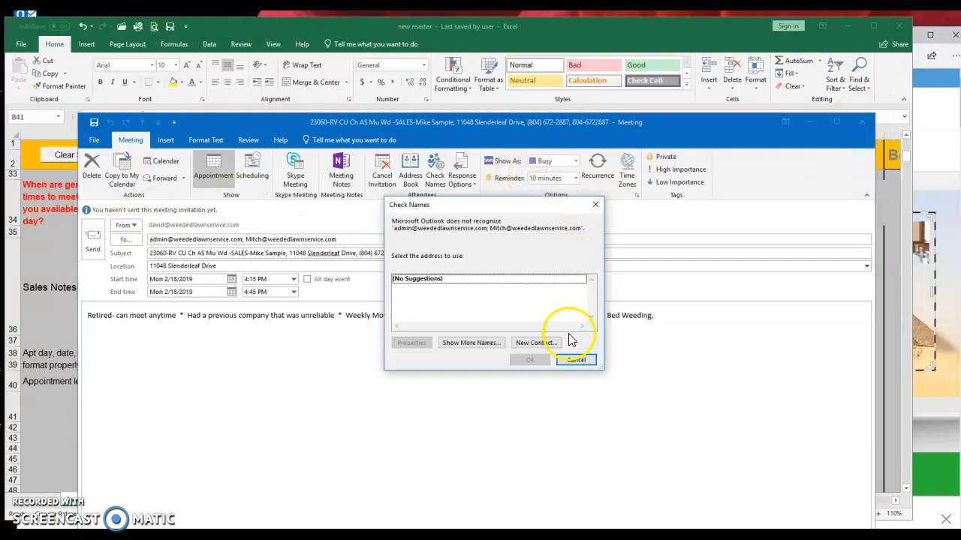
click(570, 358)
click(863, 124)
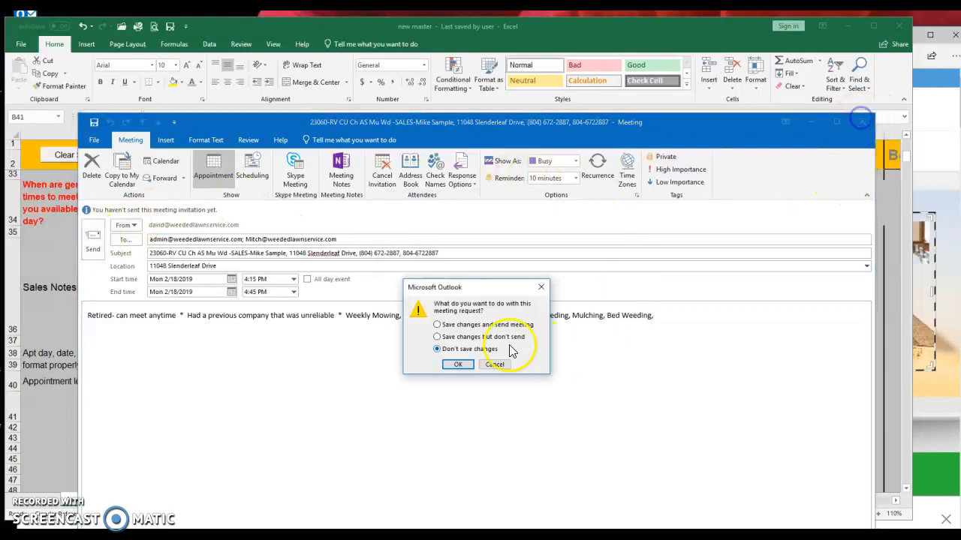
click(448, 368)
scroll(451, 388, down, 3)
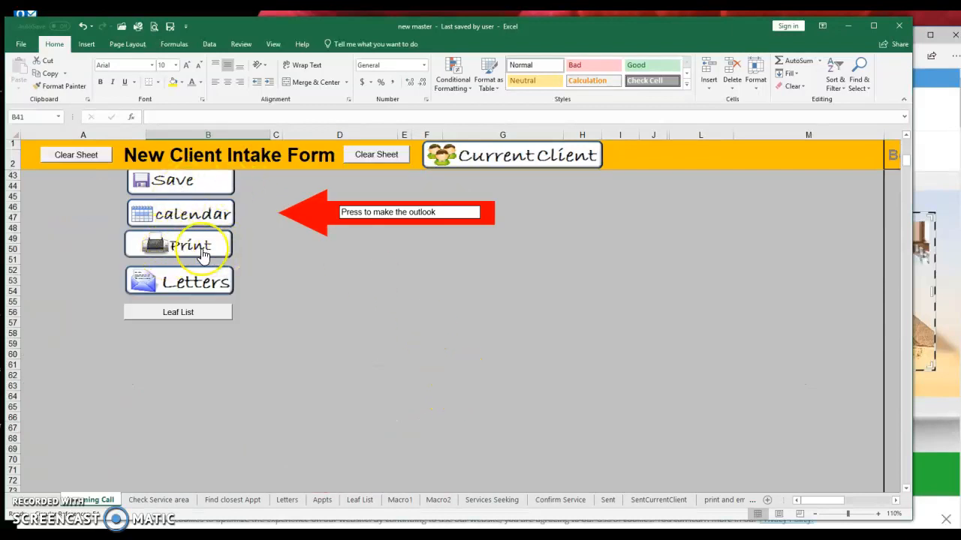
click(287, 500)
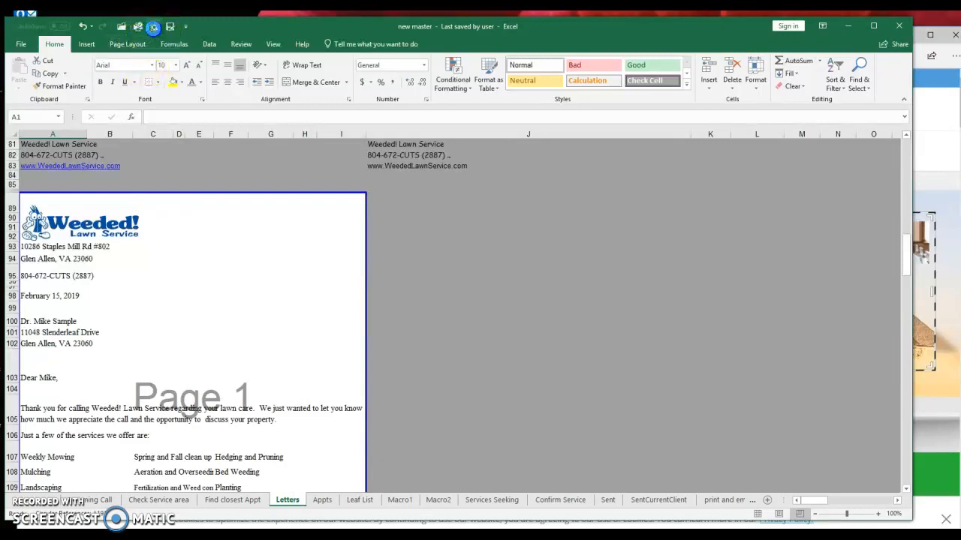
click(152, 27)
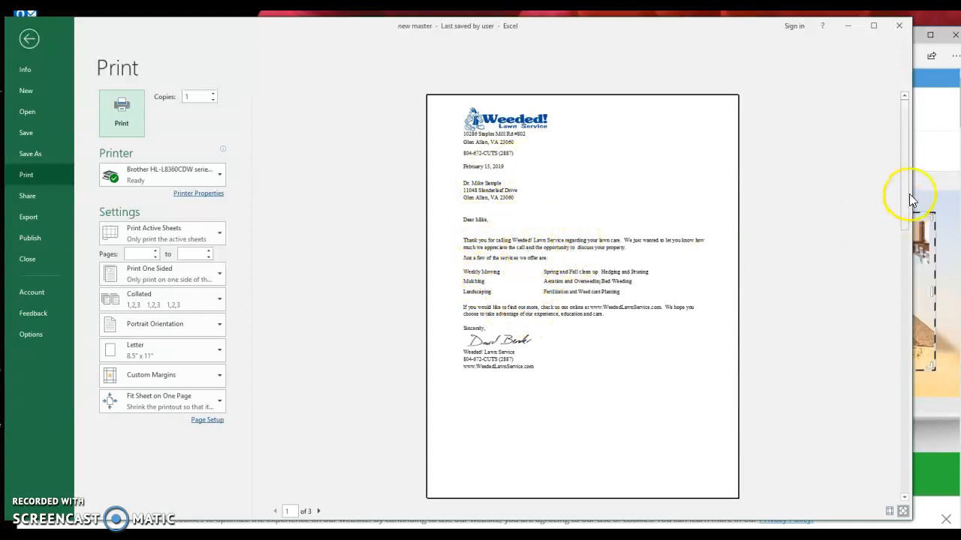
drag(906, 246, 905, 275)
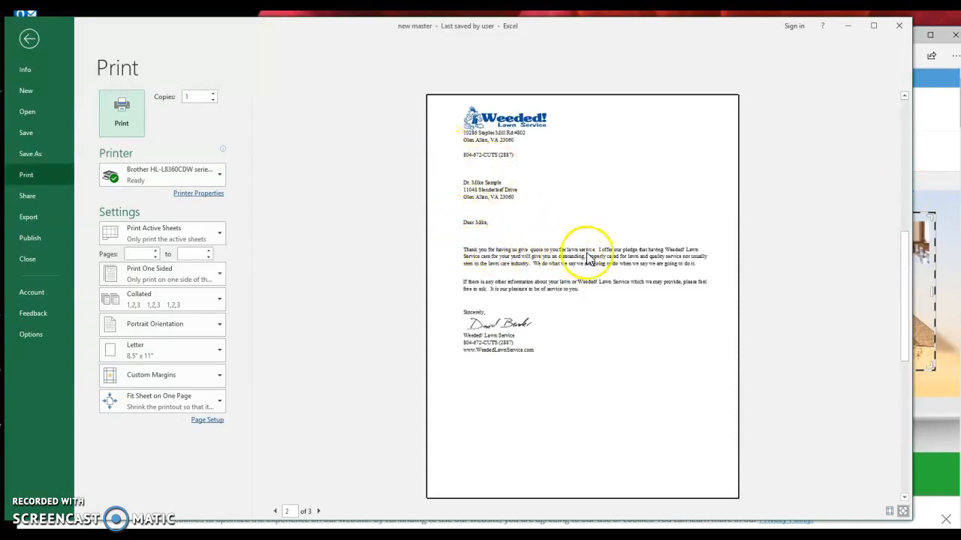
click(30, 38)
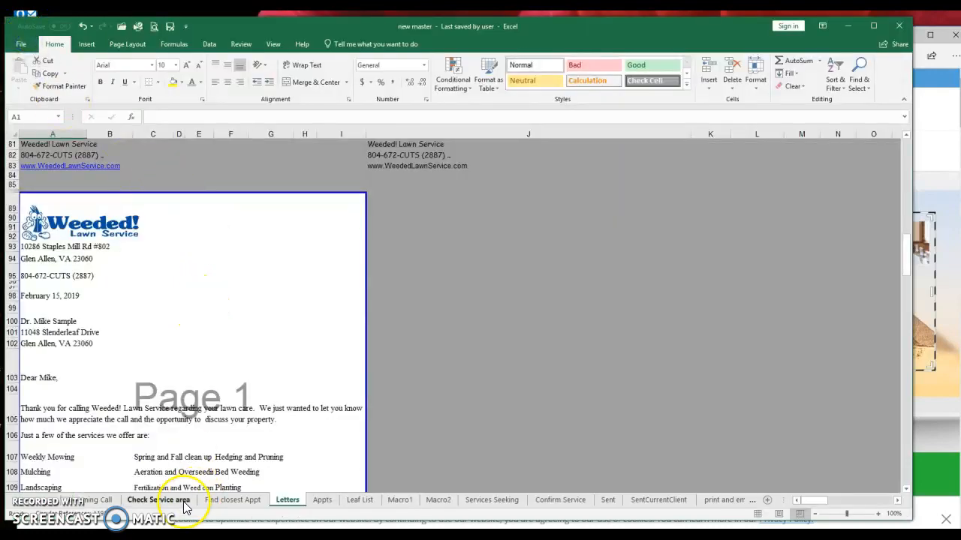
click(112, 502)
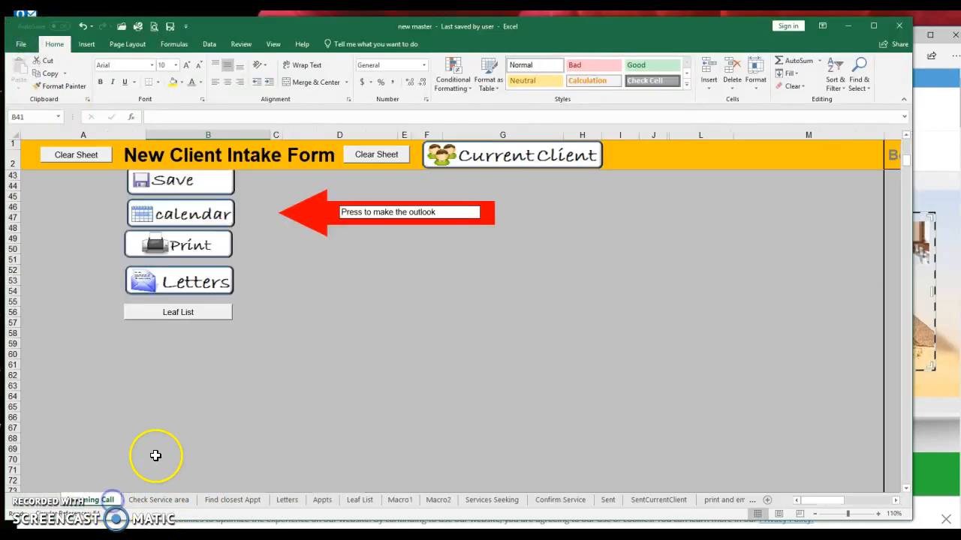
click(288, 500)
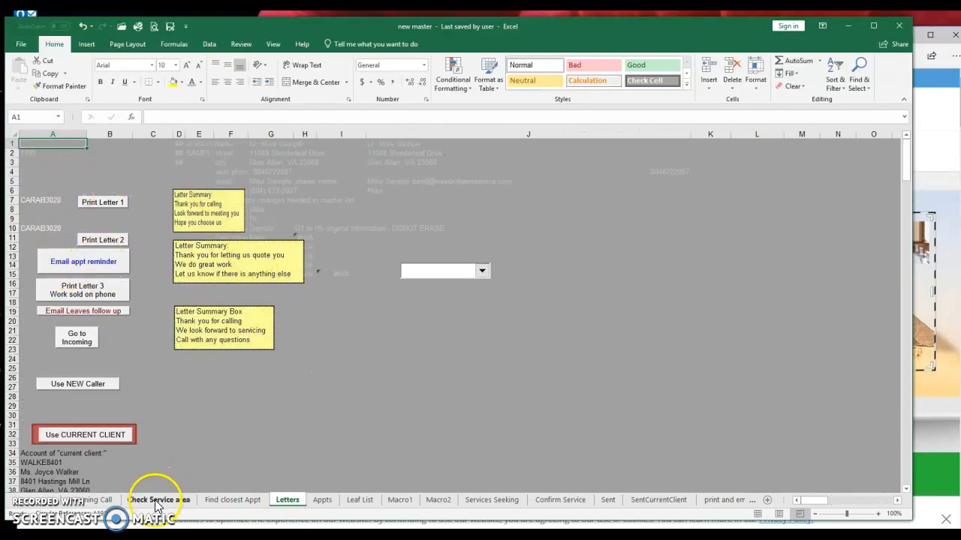
- Generate the Outlook appointment reminder email and look over its text
click(115, 260)
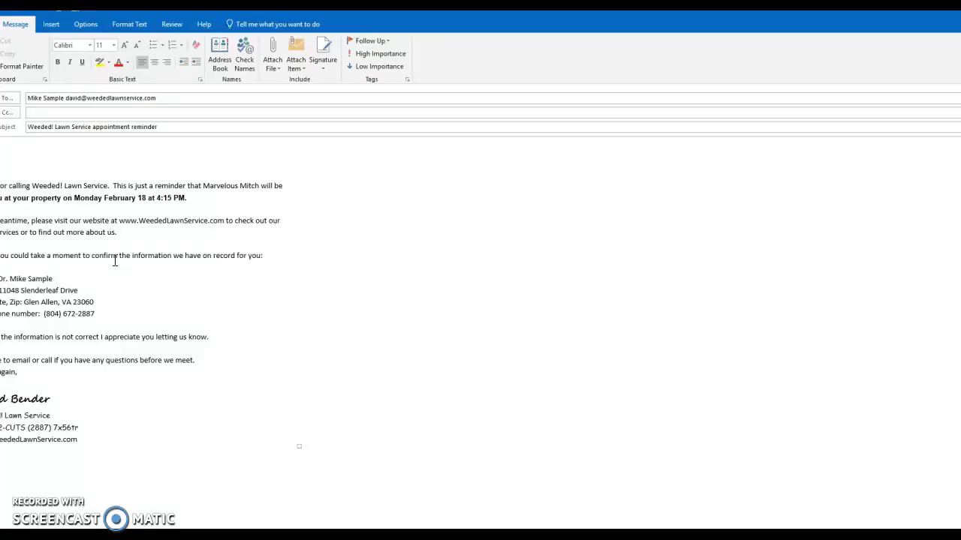
click(220, 29)
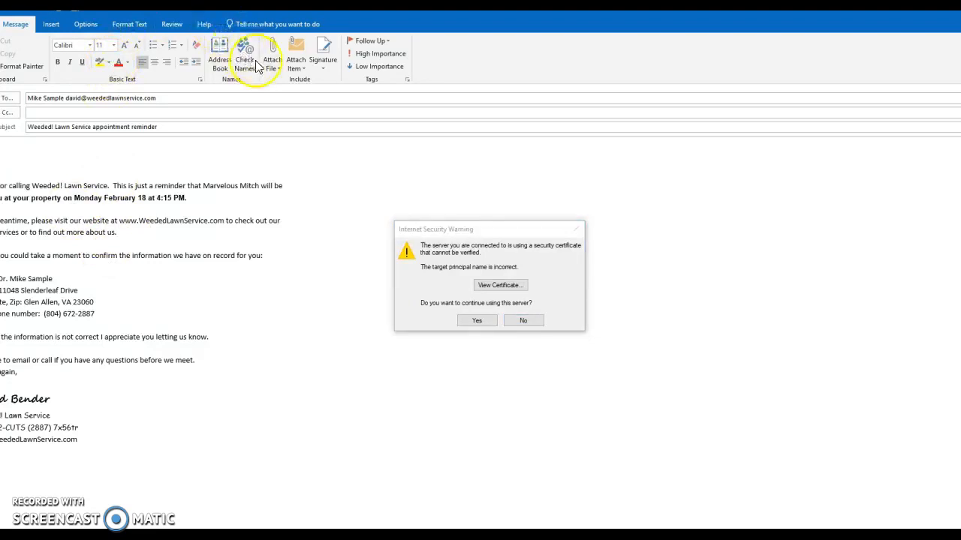
click(480, 322)
drag(247, 65, 328, 65)
drag(66, 282, 163, 434)
click(219, 257)
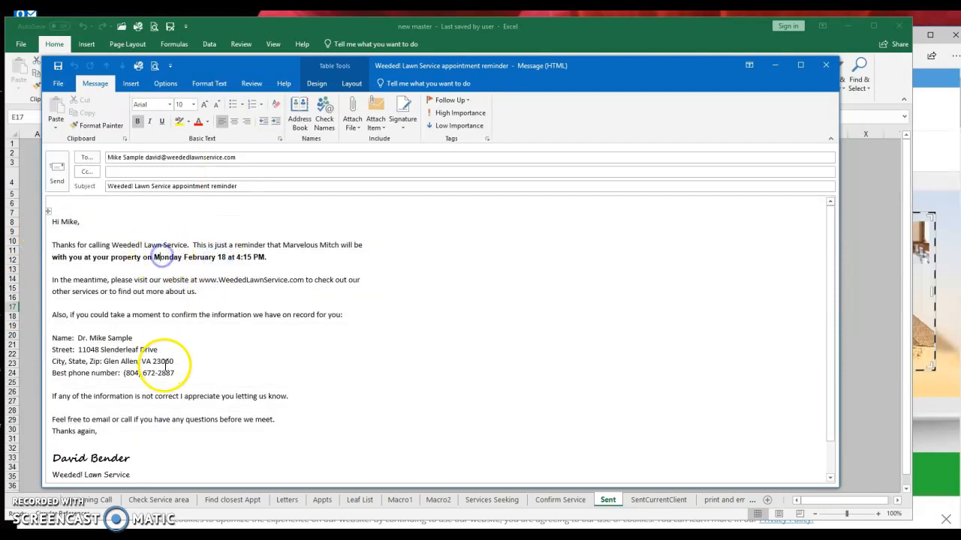
- Close the reminder email without saving and accept the security warning
click(826, 66)
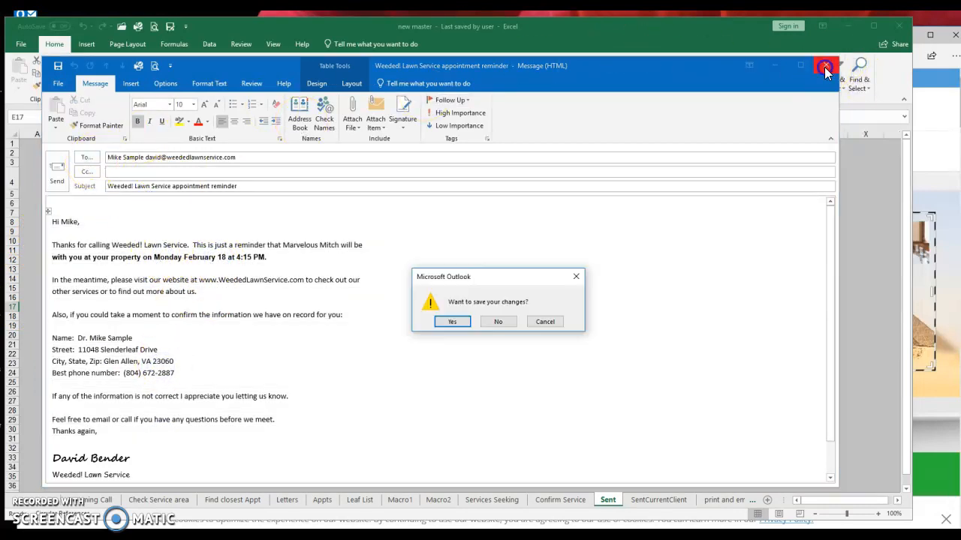
click(499, 322)
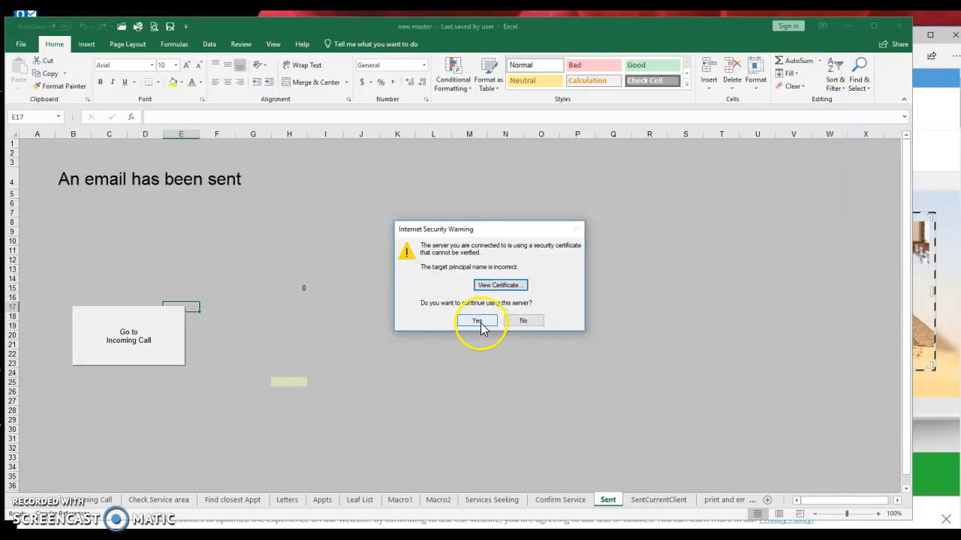
click(477, 321)
- Go from the intake form to the Current Friend Appointment Sheet
click(137, 343)
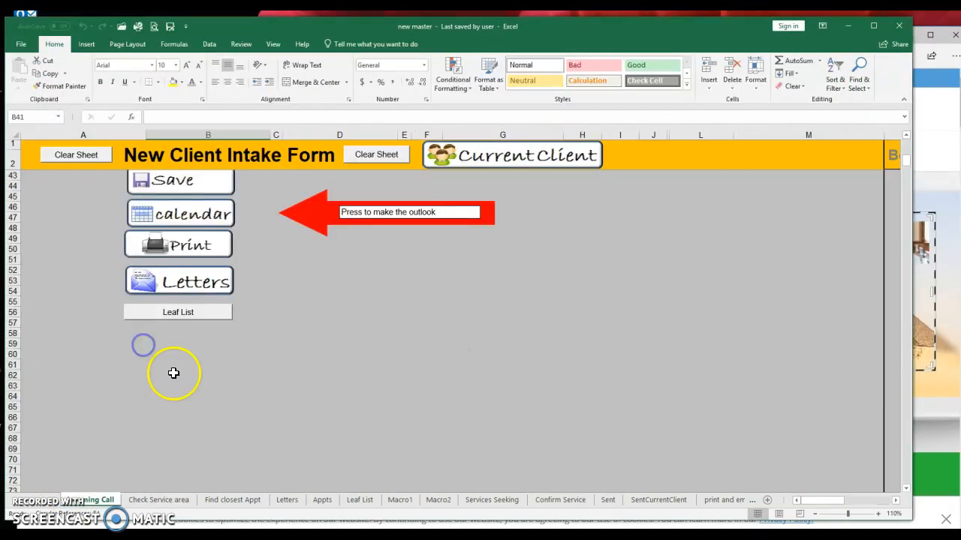
scroll(330, 332, up, 14)
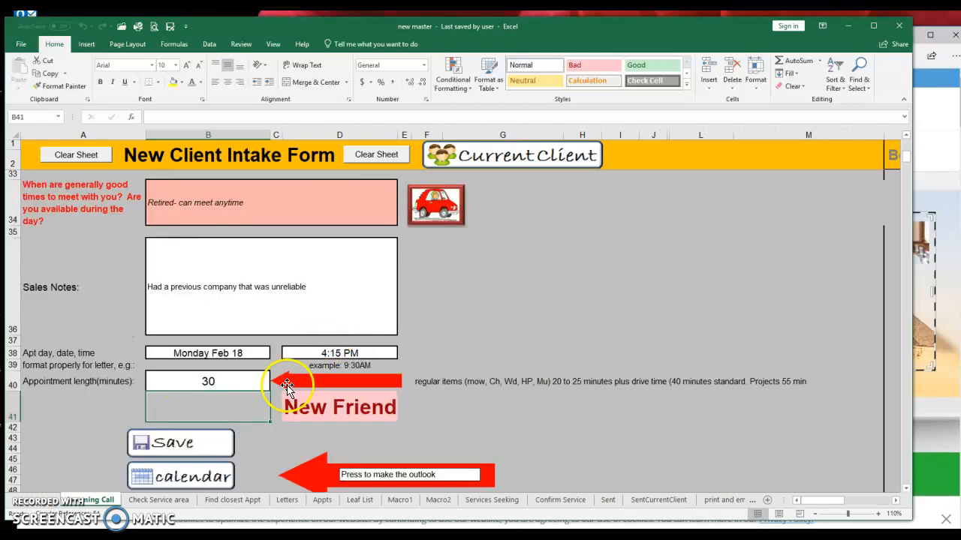
click(524, 151)
click(260, 204)
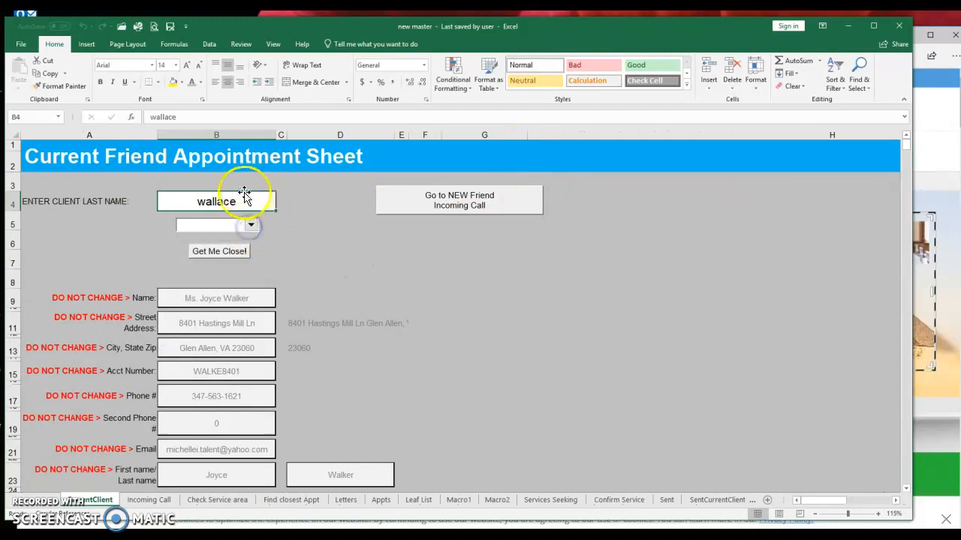
- Review the existing client's details in B9:B22, then return to the NEW Friend Incoming Call form
drag(218, 297, 213, 461)
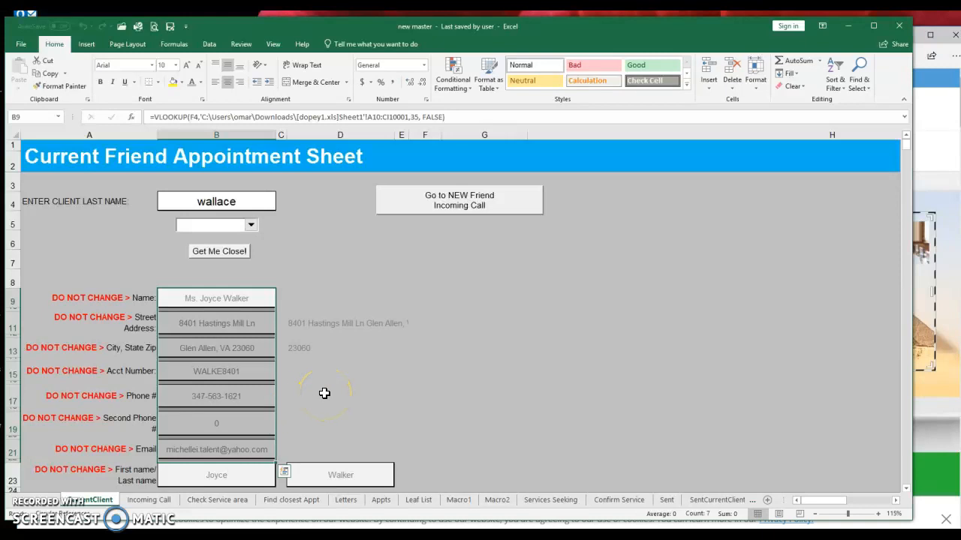
click(358, 251)
scroll(293, 365, down, 3)
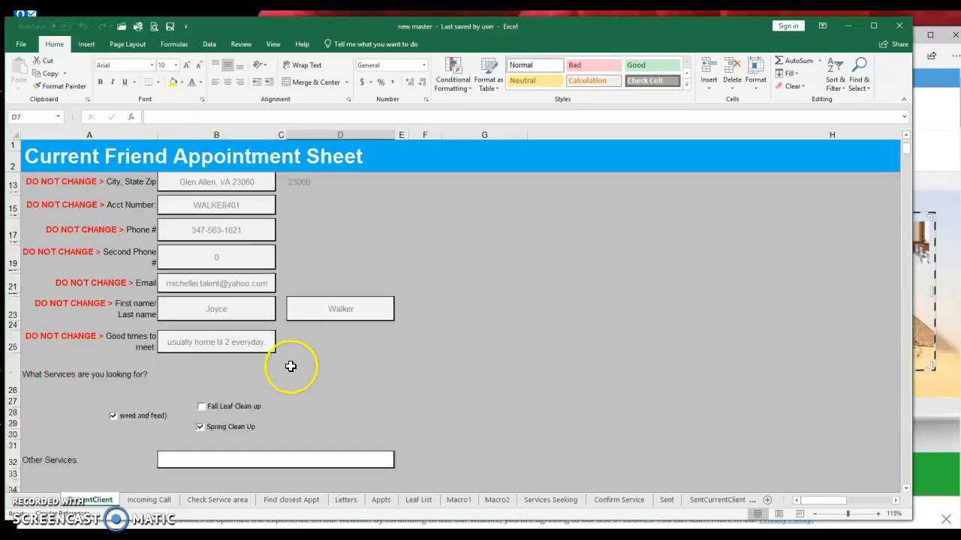
scroll(293, 365, up, 3)
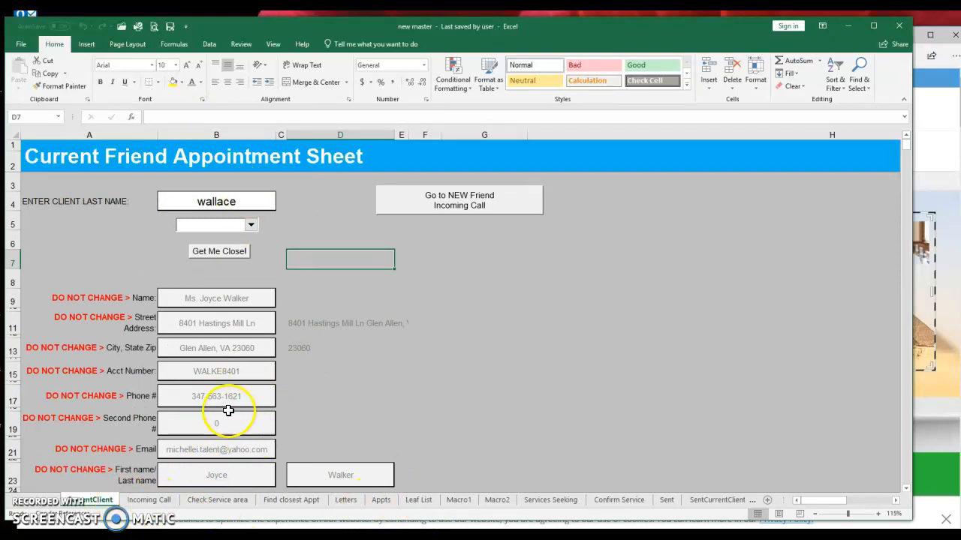
click(394, 214)
scroll(323, 300, down, 12)
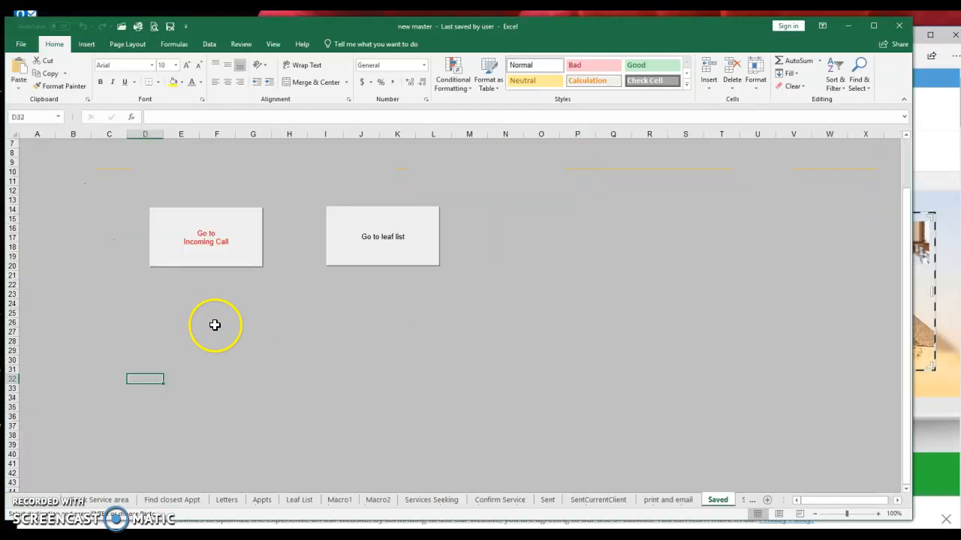
- Open the Leaf List sheet and select the first names in C3:C38
click(375, 242)
drag(187, 169, 165, 429)
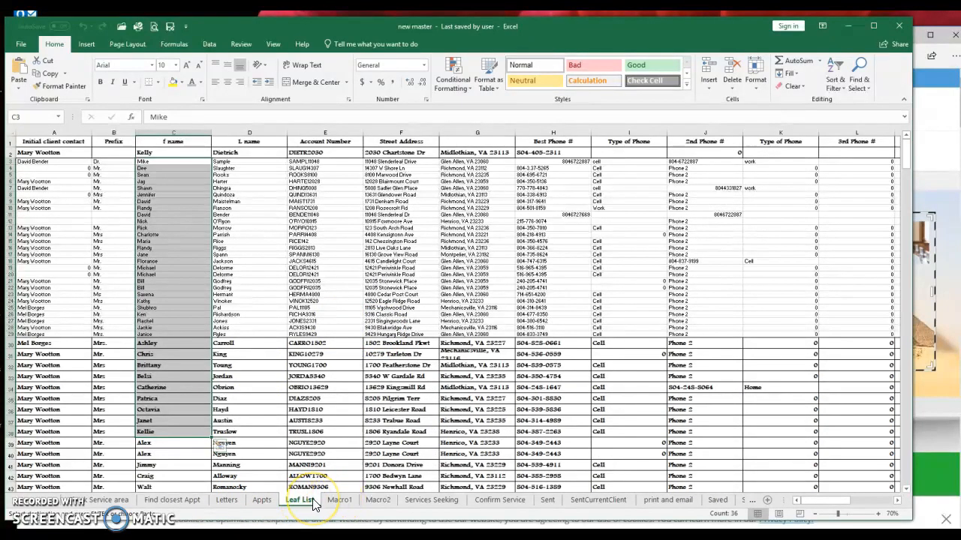
click(423, 501)
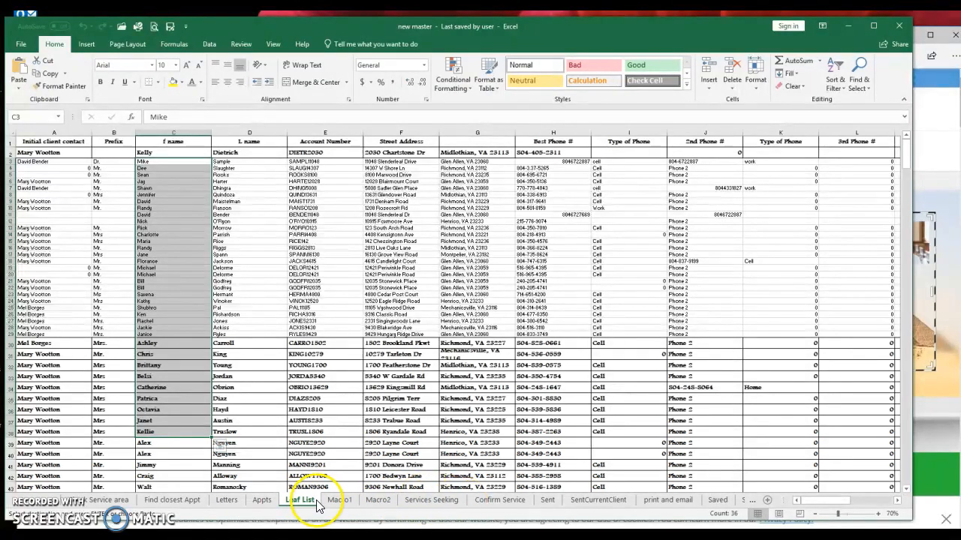
- View the Check Service area sheet, then return to the Incoming Call intake form
click(109, 500)
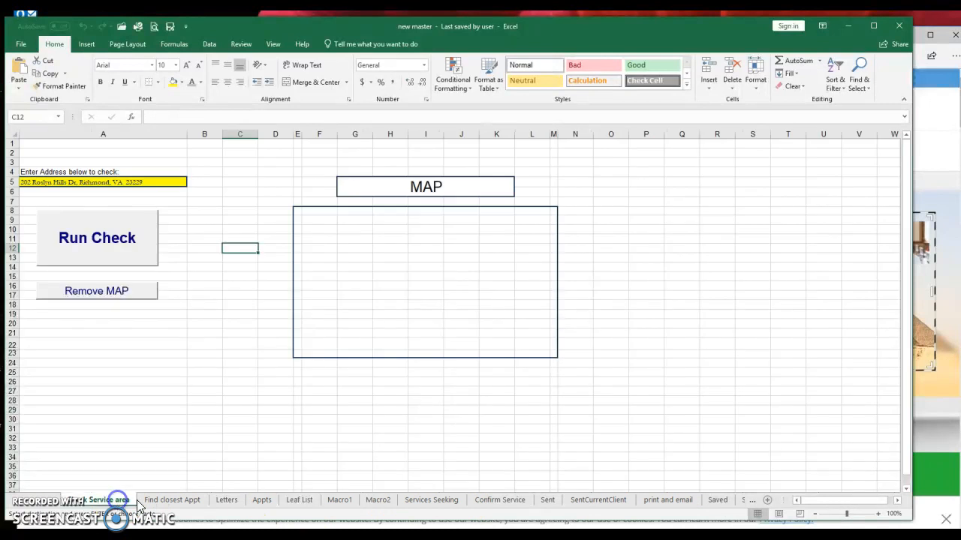
click(32, 505)
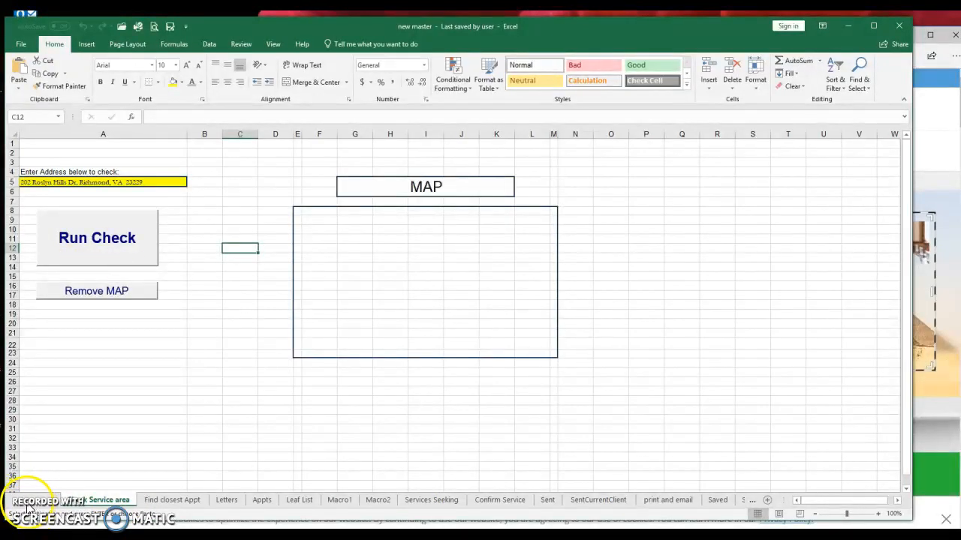
click(26, 504)
click(196, 500)
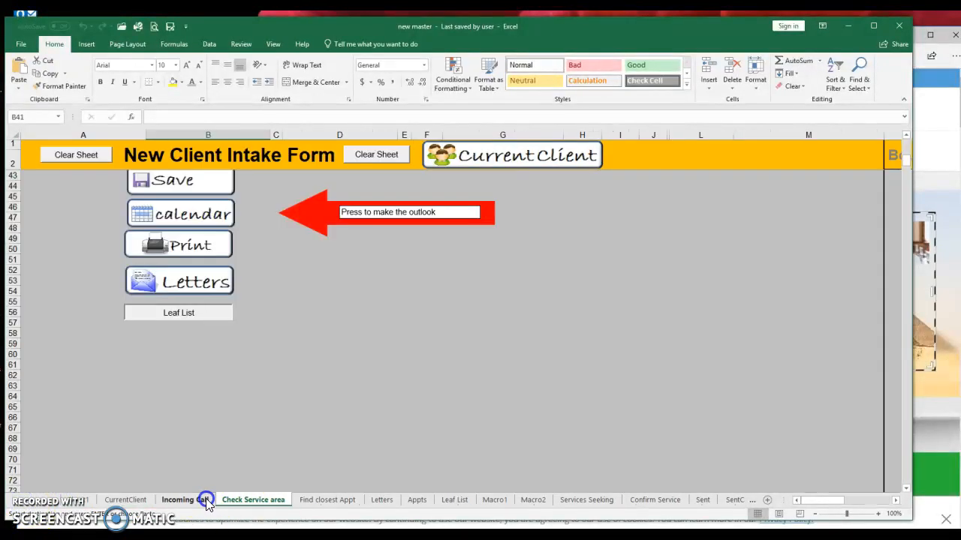
scroll(300, 375, up, 10)
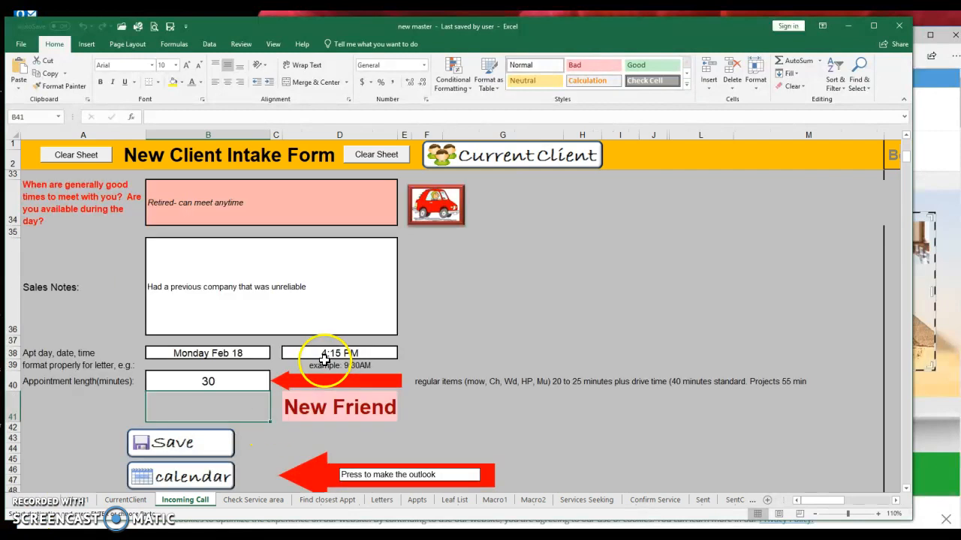
- Close the master workbook without saving, discard the clipboard, and minimize Edge to reveal Task Manager
click(897, 27)
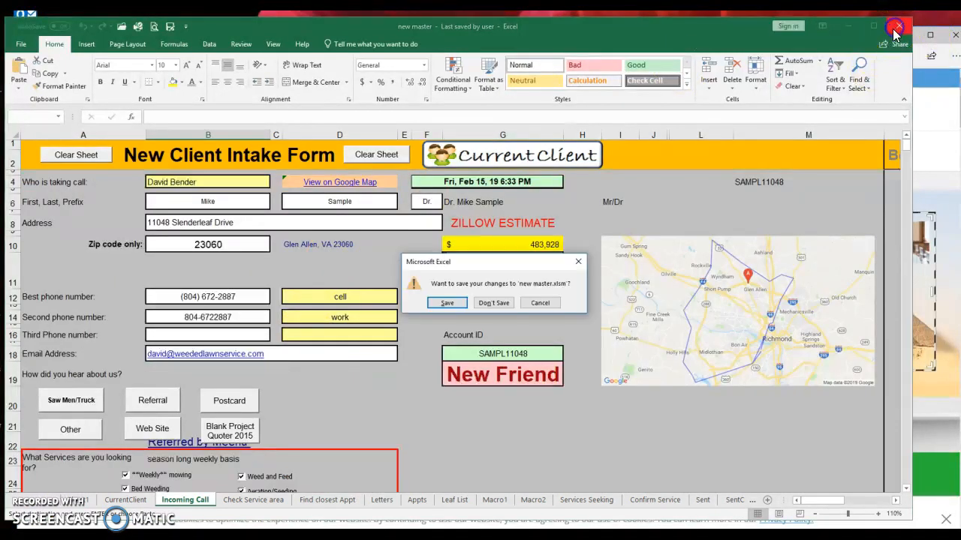
click(487, 304)
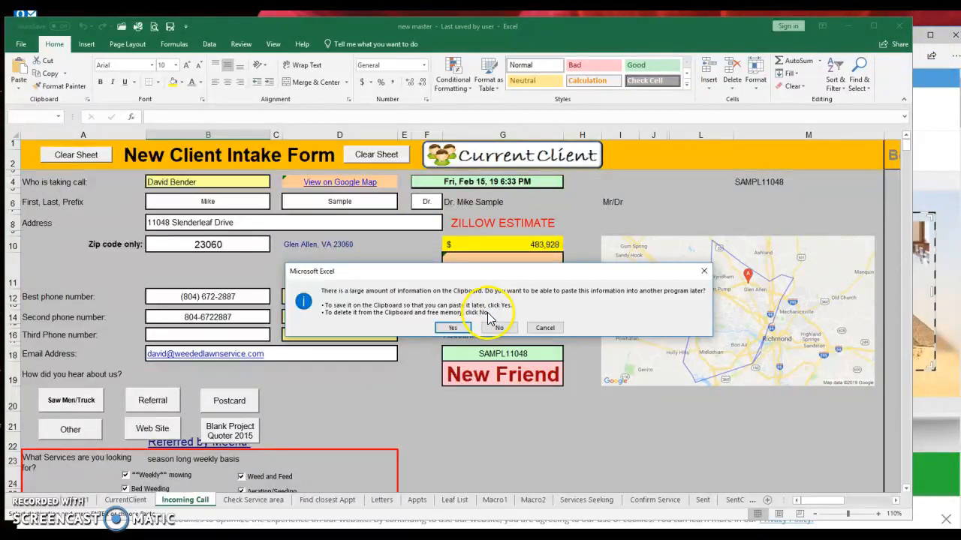
click(497, 328)
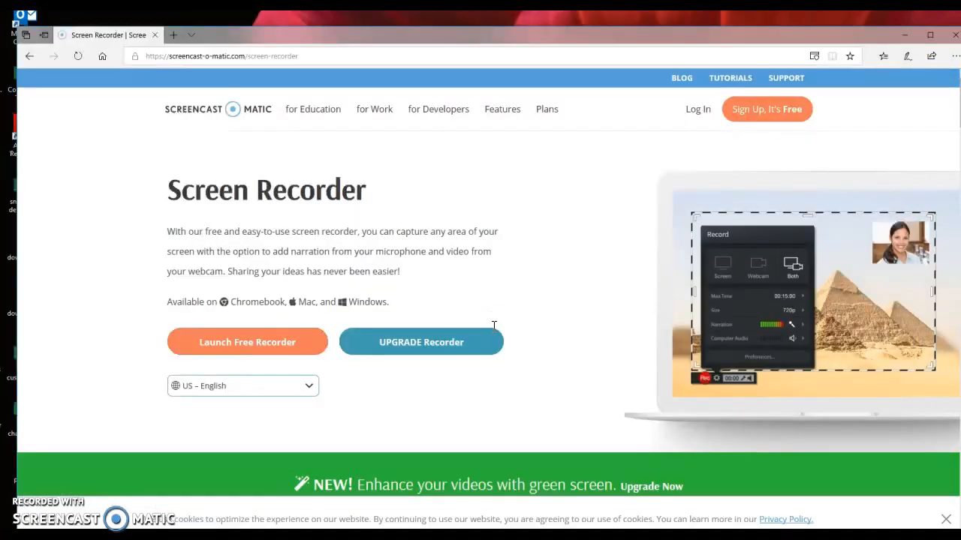
click(906, 36)
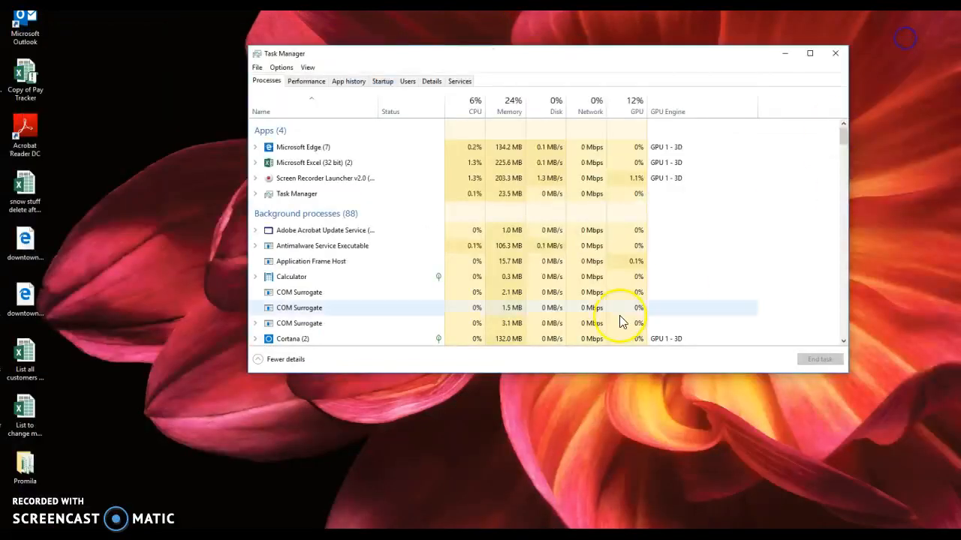
mouse_move(212, 518)
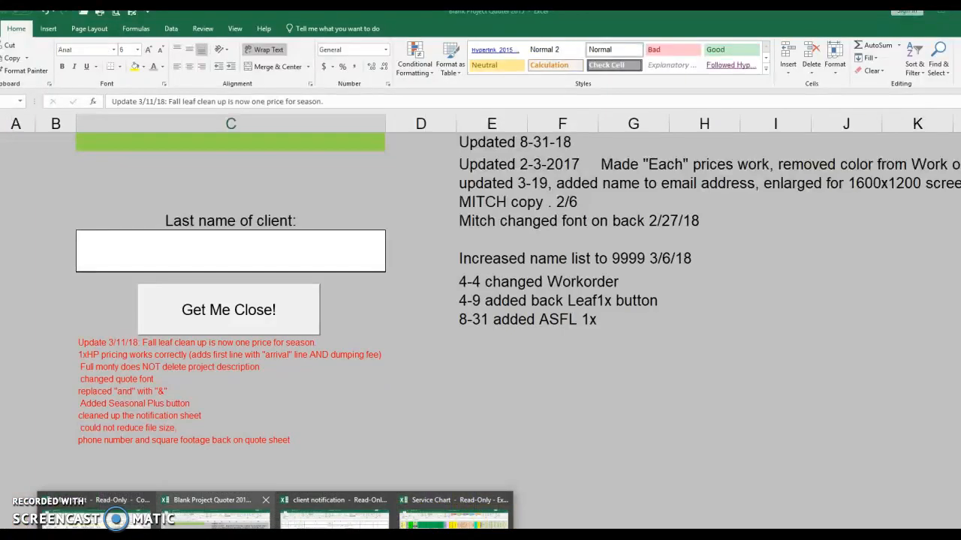
- Enter the client's last name in the lookup workbook's Last name box
click(212, 518)
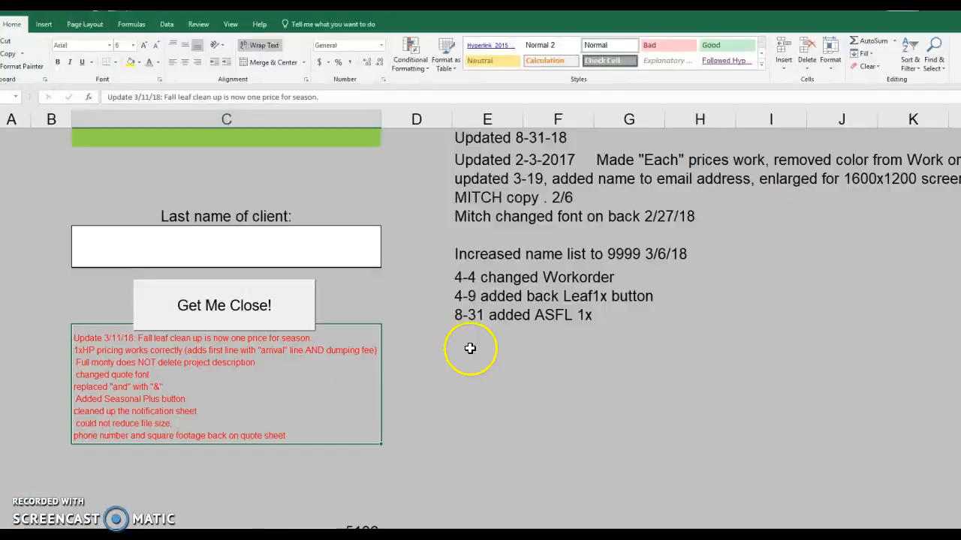
click(310, 246)
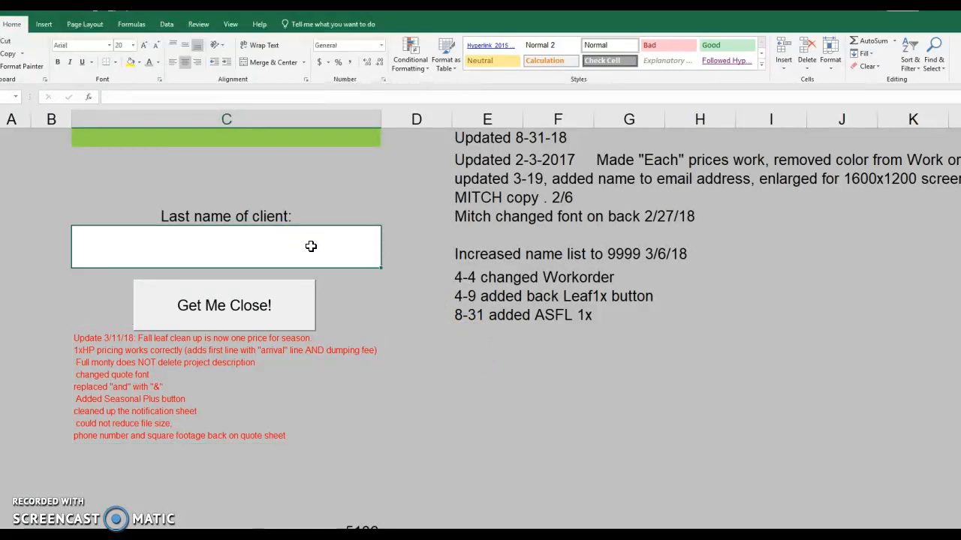
text(bender)
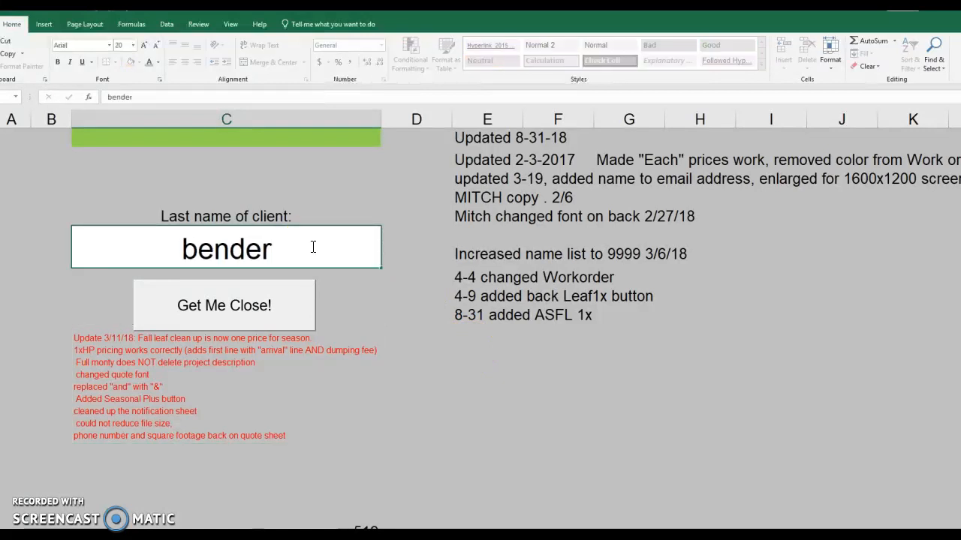
click(347, 289)
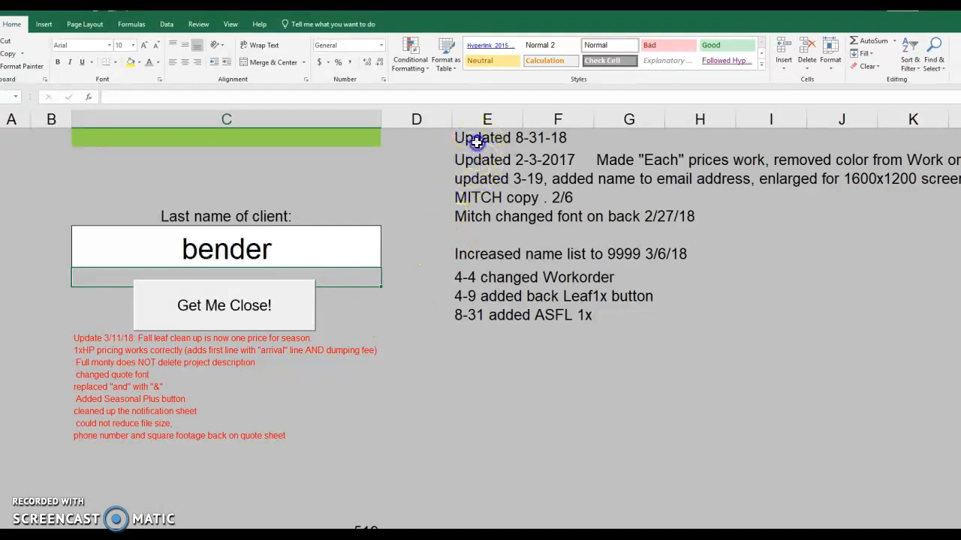
- Run the Get Me Close! lookup to open the quote sheet with the client's contact details
click(488, 348)
click(106, 398)
click(395, 277)
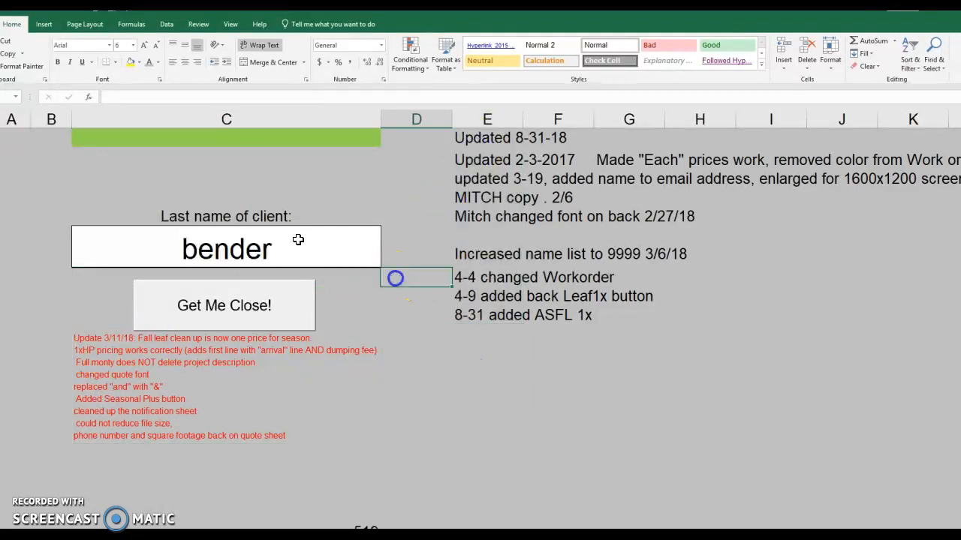
click(251, 234)
click(253, 308)
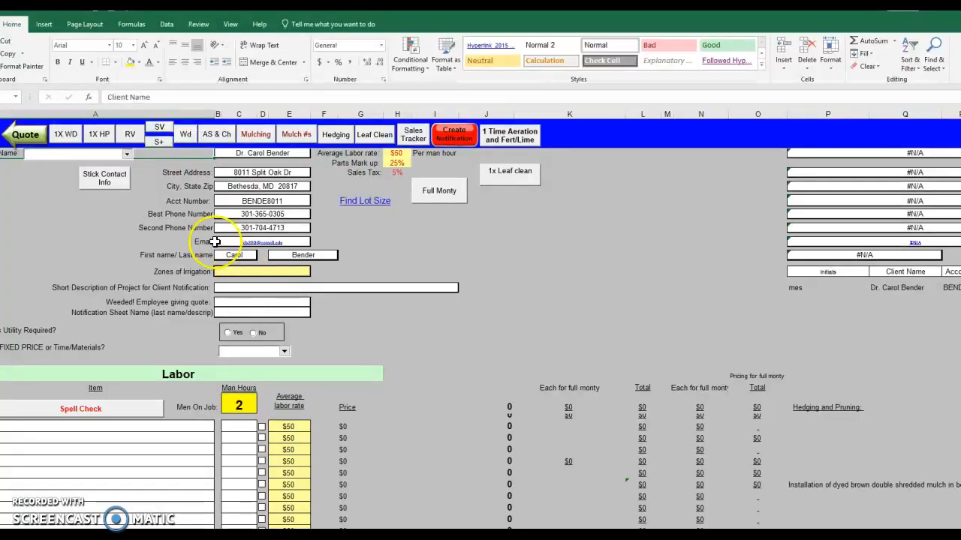
click(126, 153)
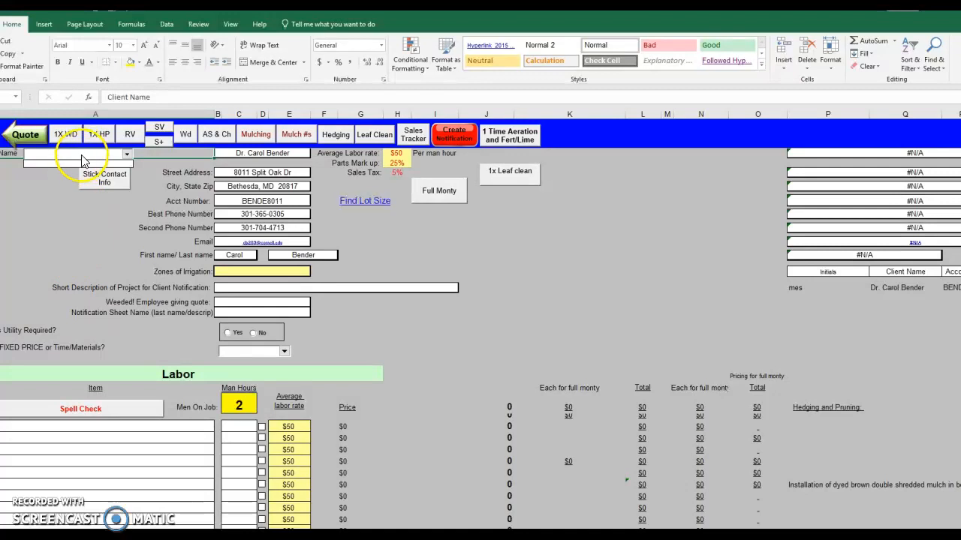
click(396, 241)
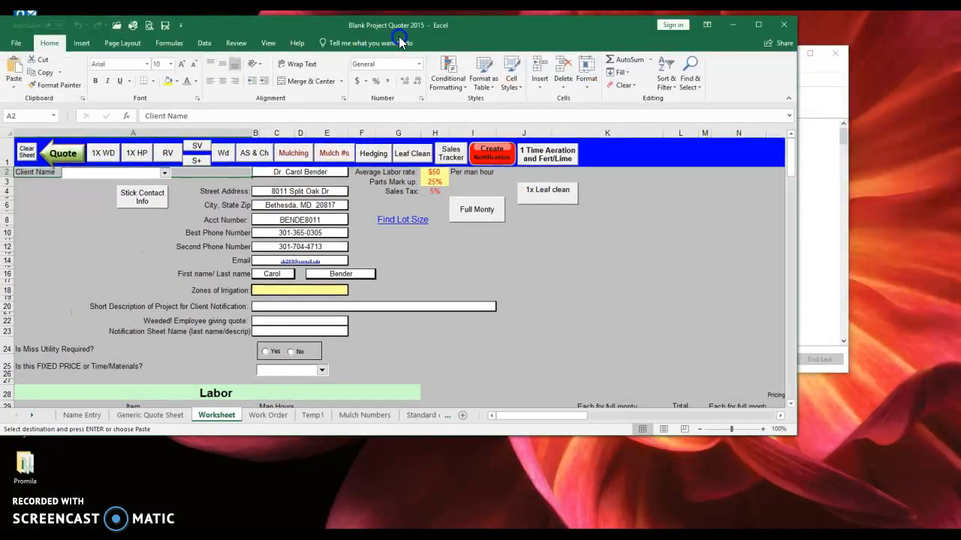
- Move and enlarge the quoter window, then load the Mulching preset labor line items
drag(399, 38, 424, 42)
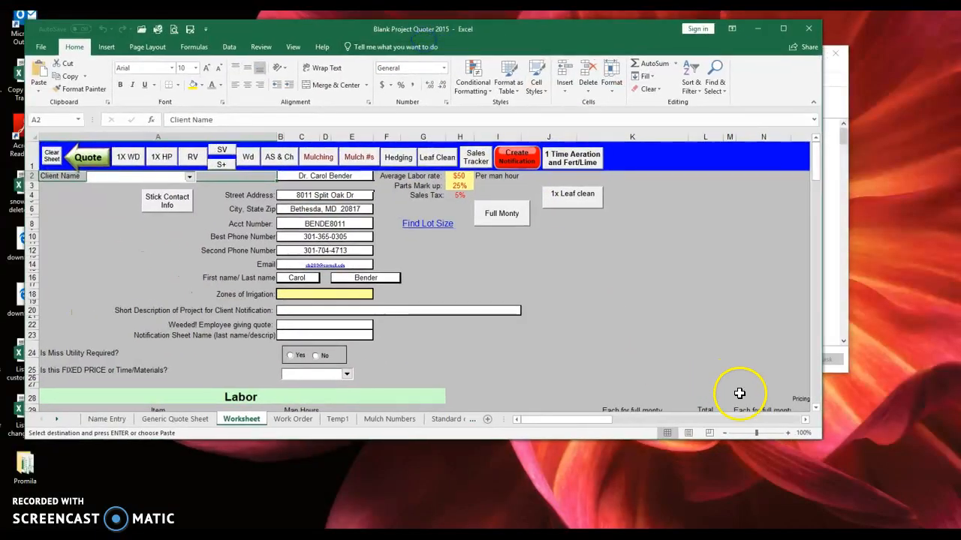
drag(826, 442, 910, 509)
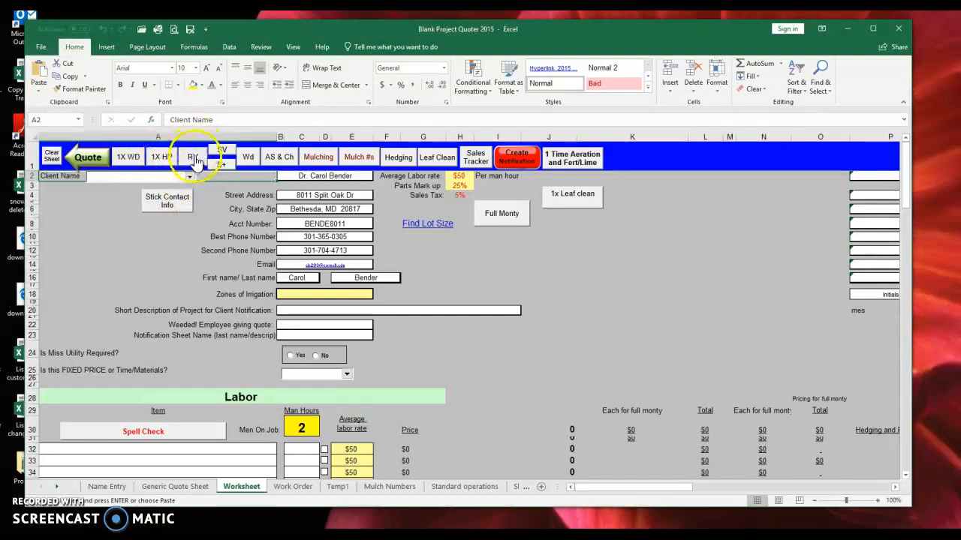
click(222, 155)
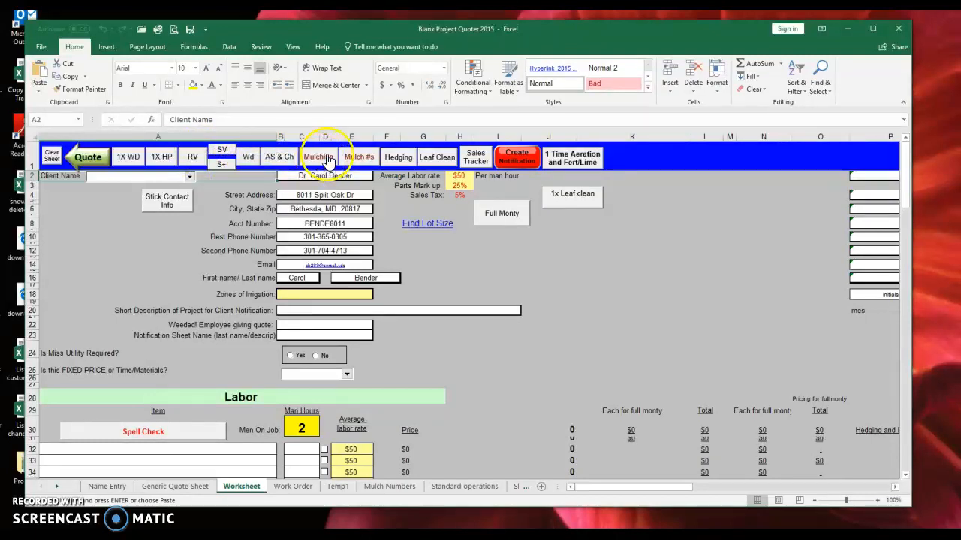
click(485, 290)
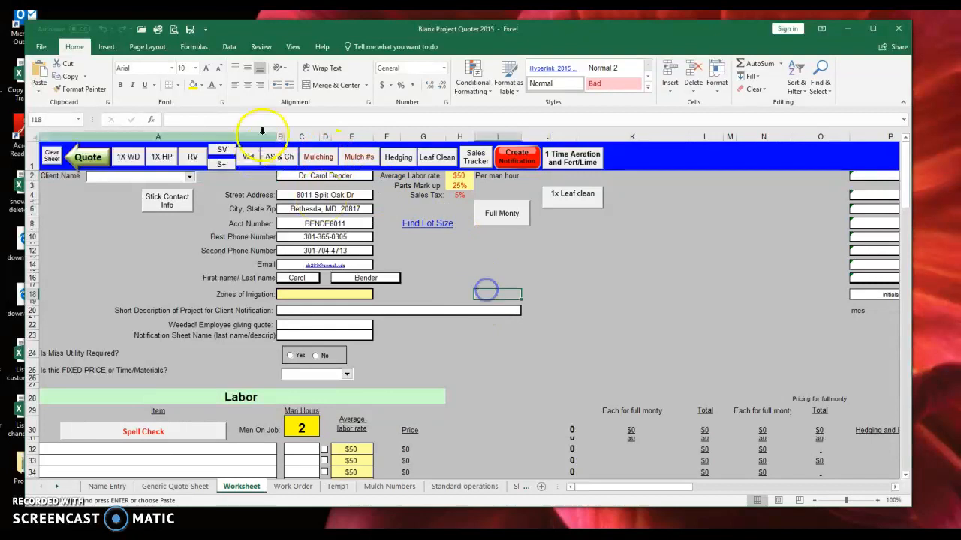
click(321, 156)
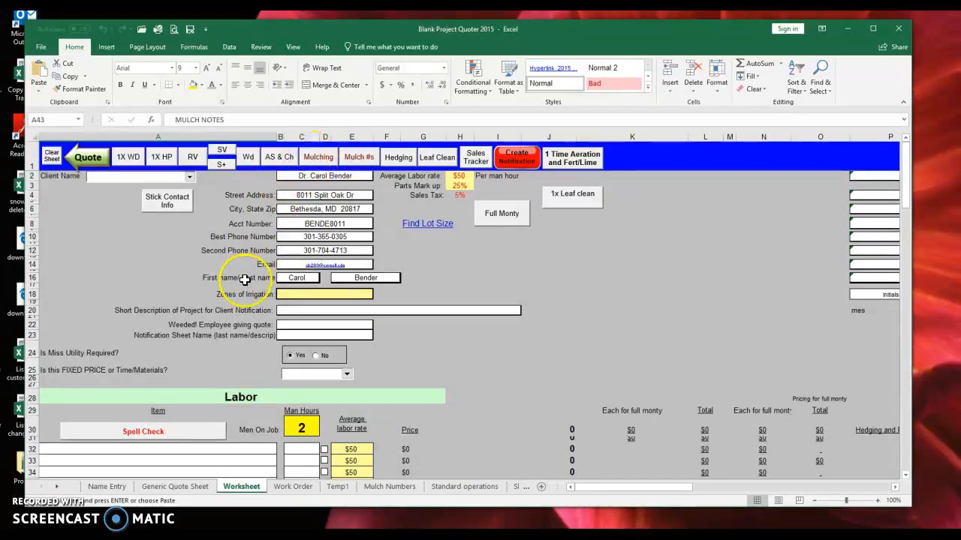
- Review the labor table down to row 51, including the trenching and mulch installation hours
click(251, 425)
scroll(250, 425, down, 3)
drag(247, 311, 247, 443)
scroll(273, 414, down, 6)
scroll(257, 218, up, 3)
drag(904, 202, 904, 221)
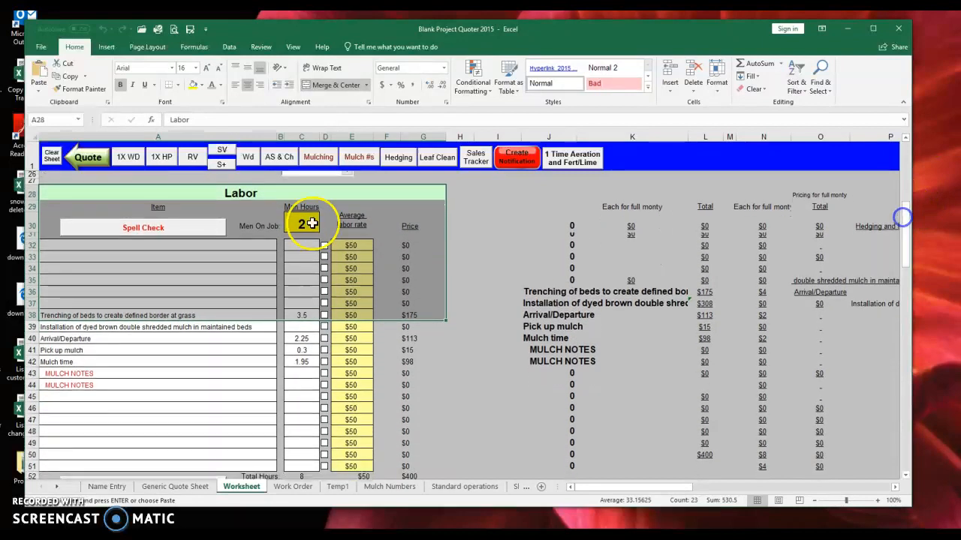
drag(240, 184, 235, 460)
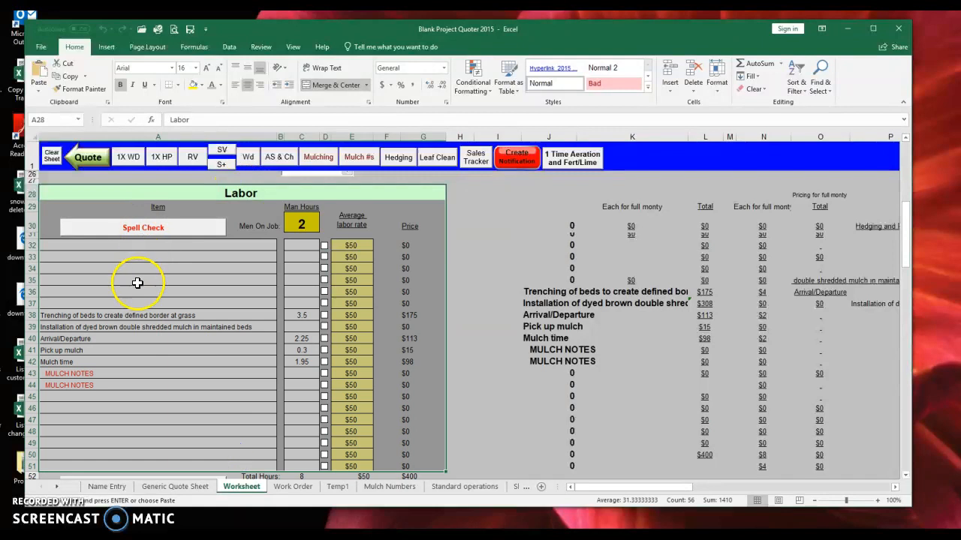
click(140, 300)
click(86, 315)
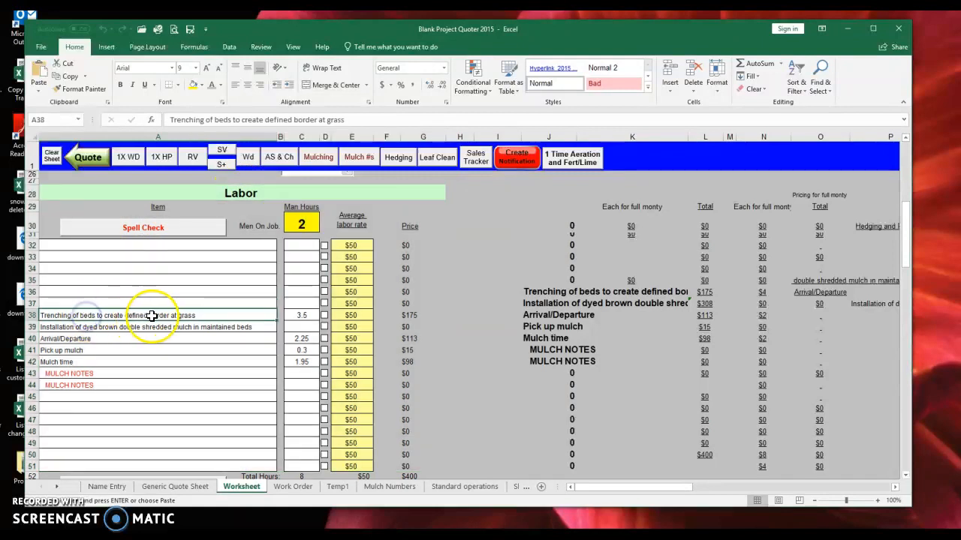
click(303, 315)
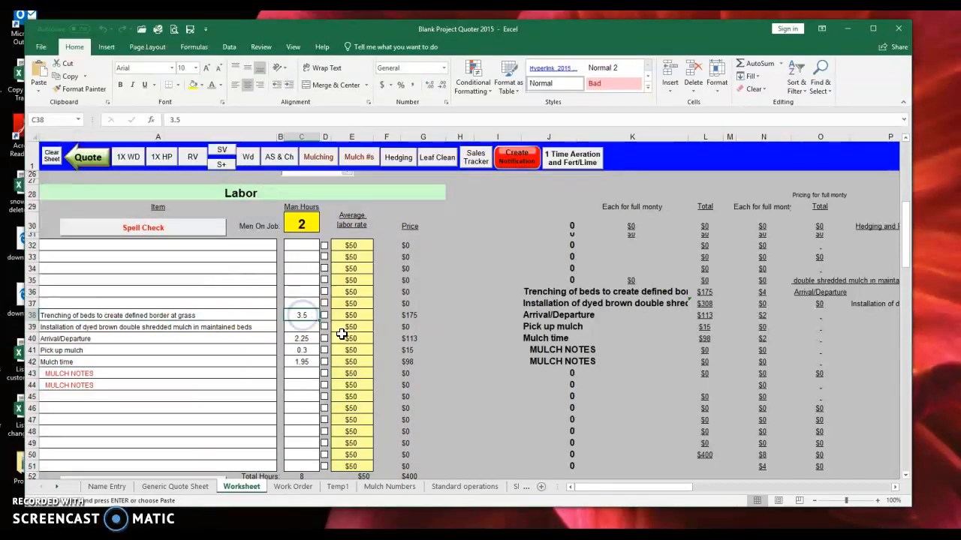
click(101, 324)
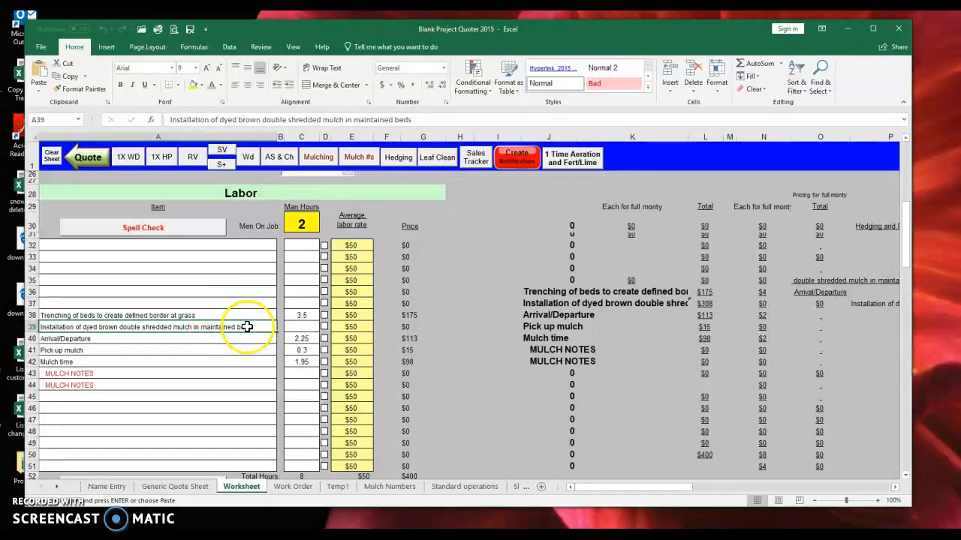
- Replace the MULCH NOTES rows with 'Front yard only' and 'Like it 3 inches thick'
click(120, 373)
key(BackSpace)
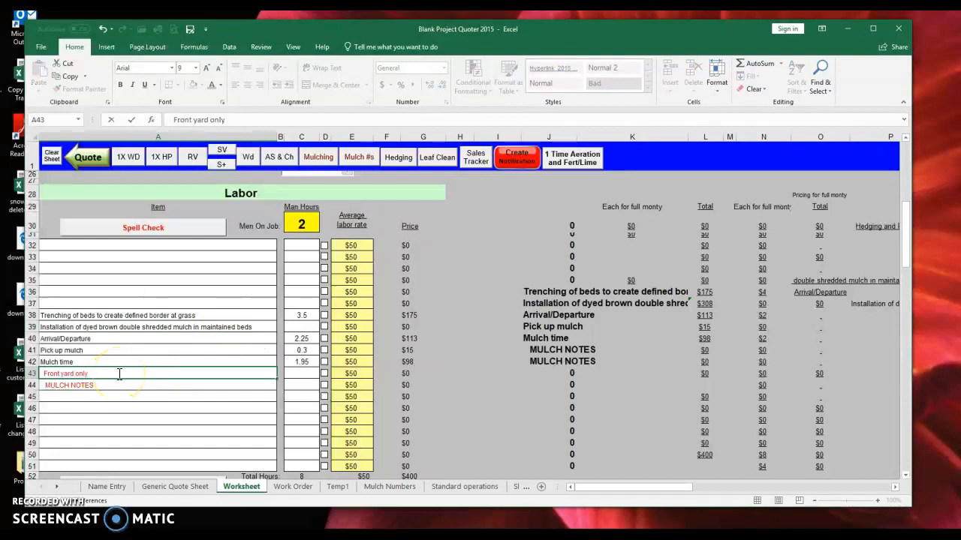
text(Front yard only)
key(Return)
key(BackSpace)
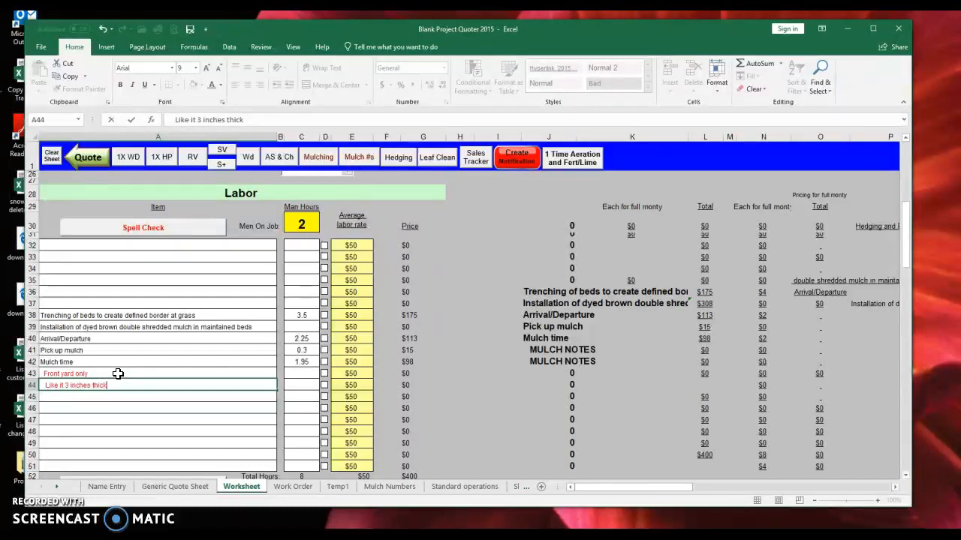
key(Return)
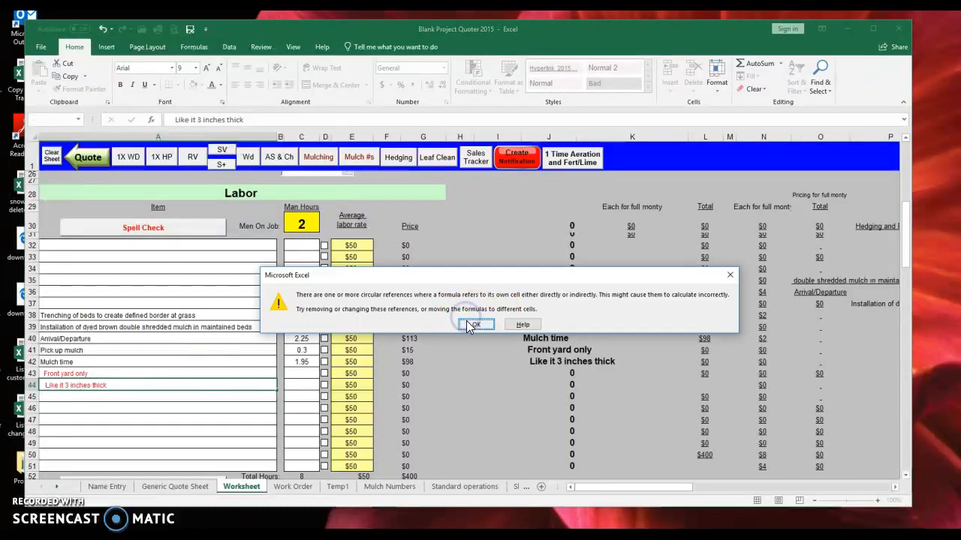
click(473, 325)
click(480, 370)
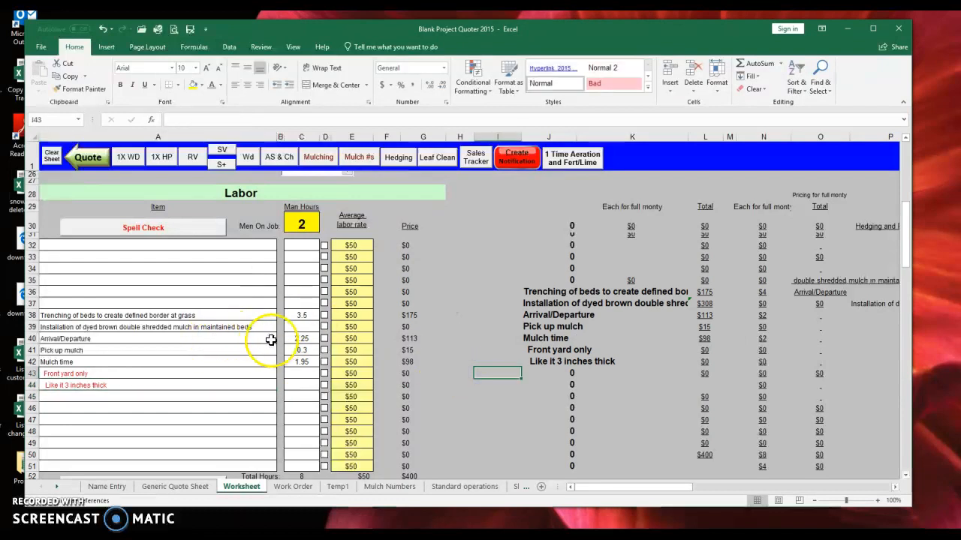
drag(301, 338, 300, 361)
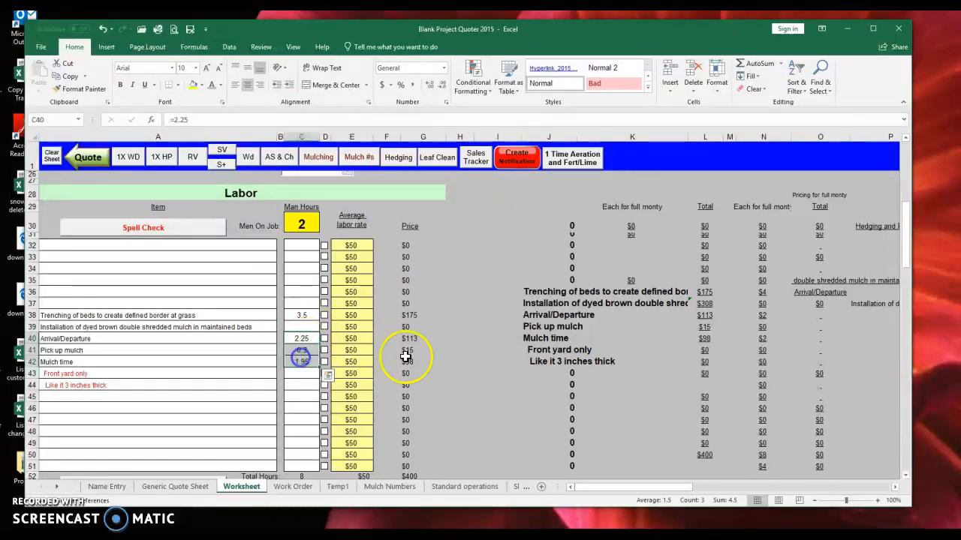
click(405, 357)
scroll(421, 360, down, 7)
drag(207, 302, 192, 422)
scroll(222, 384, up, 3)
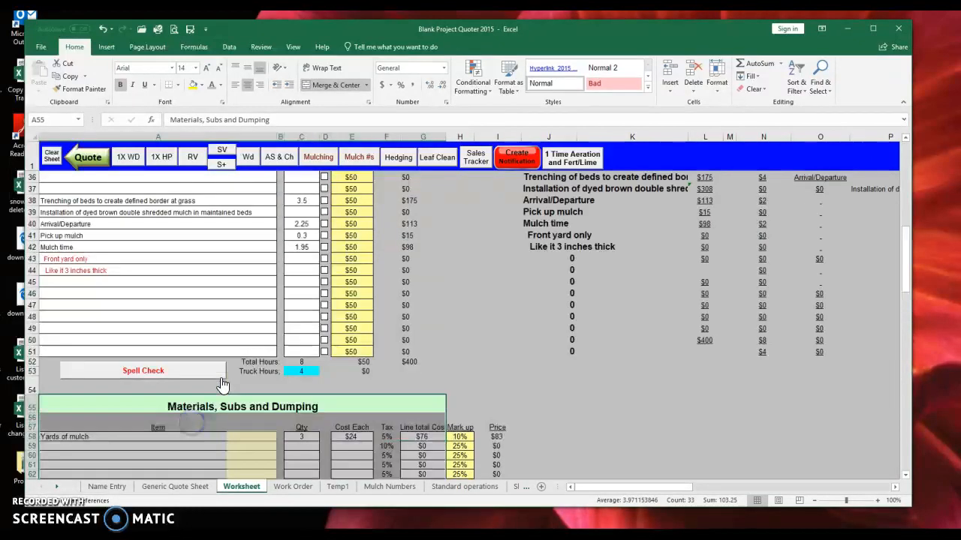
scroll(223, 384, up, 7)
click(224, 401)
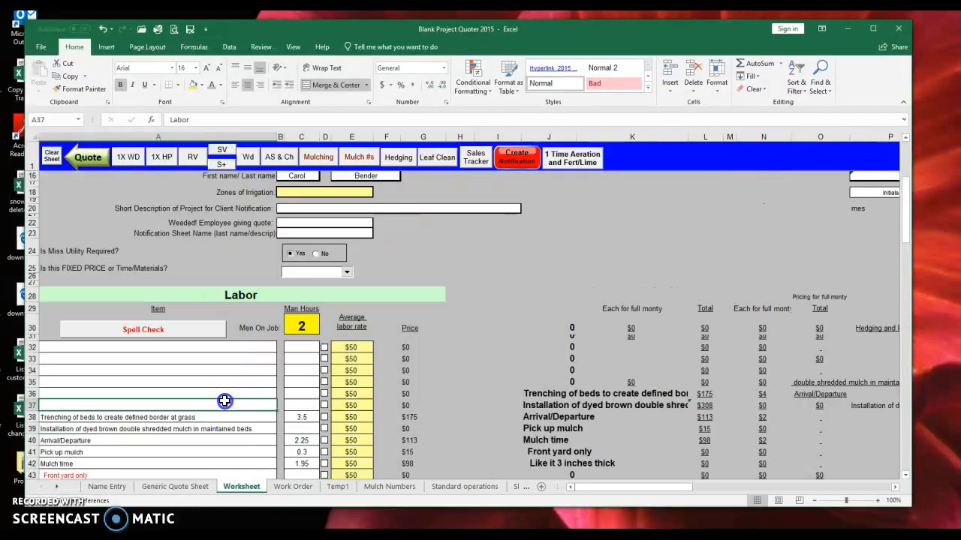
scroll(229, 396, down, 3)
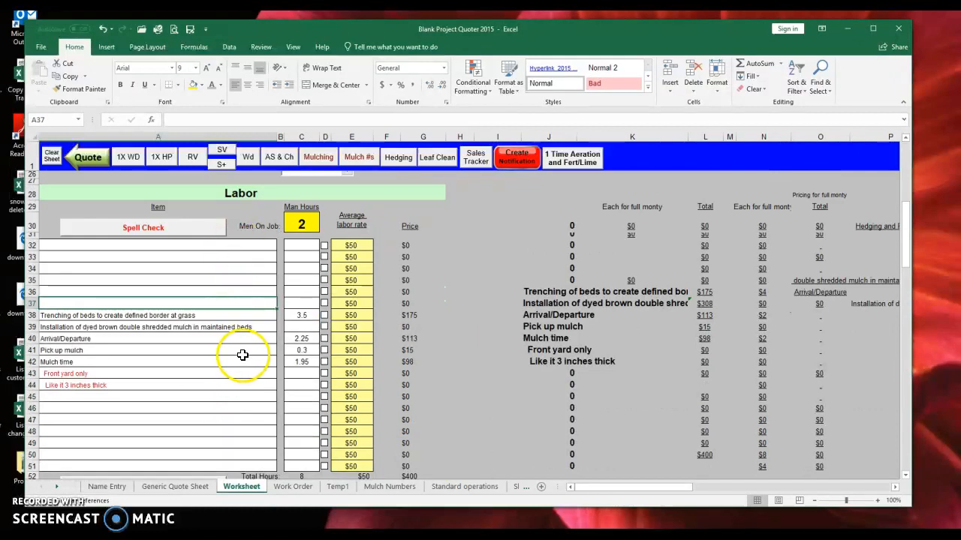
scroll(242, 358, down, 7)
drag(232, 296, 226, 394)
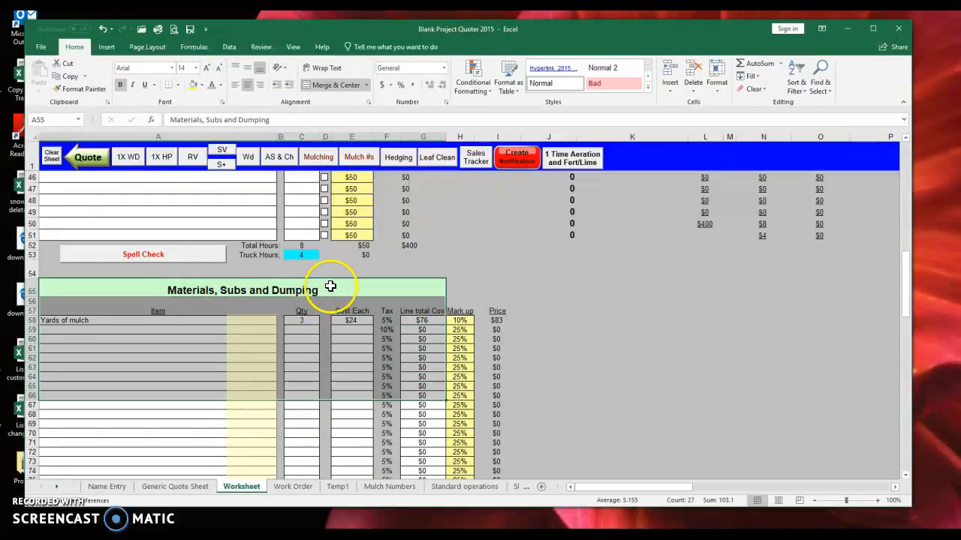
click(206, 328)
click(75, 321)
click(302, 320)
click(360, 321)
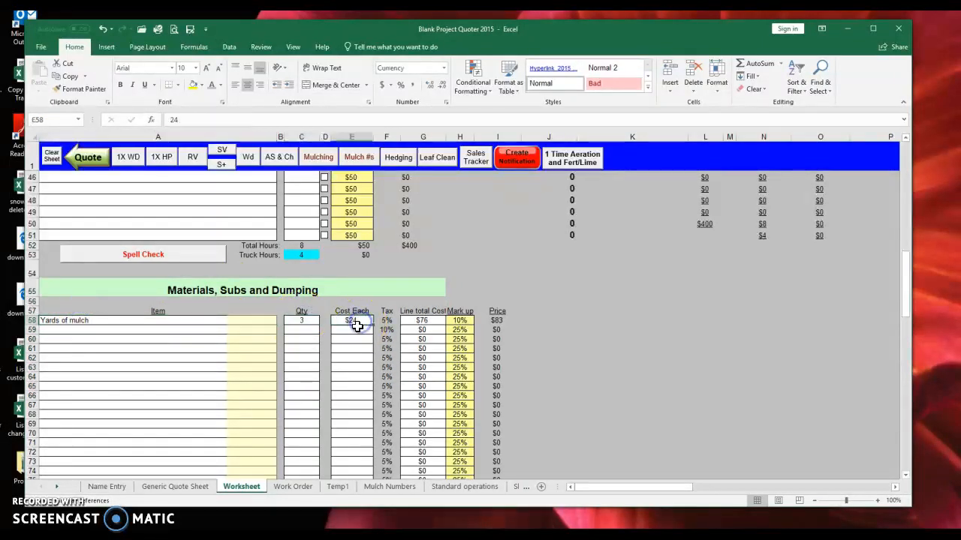
click(393, 323)
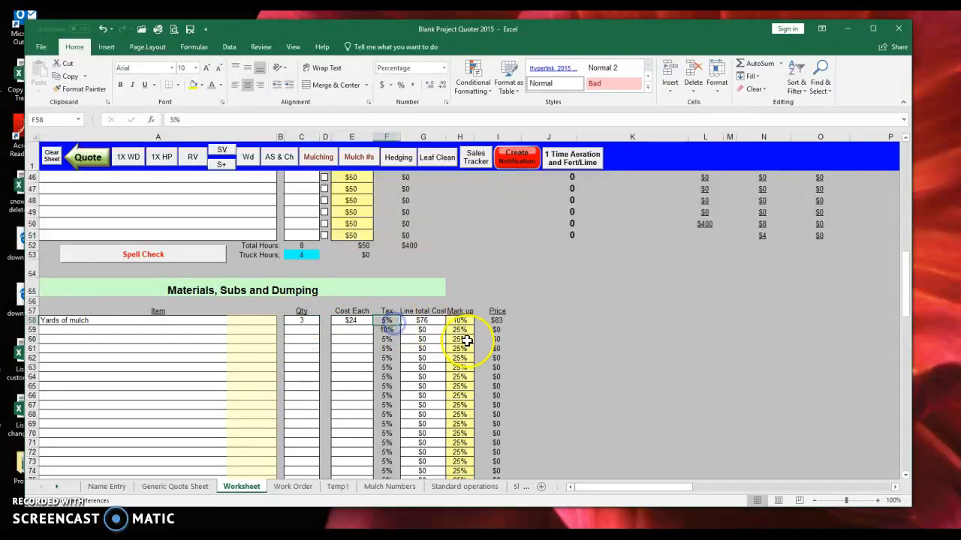
click(431, 320)
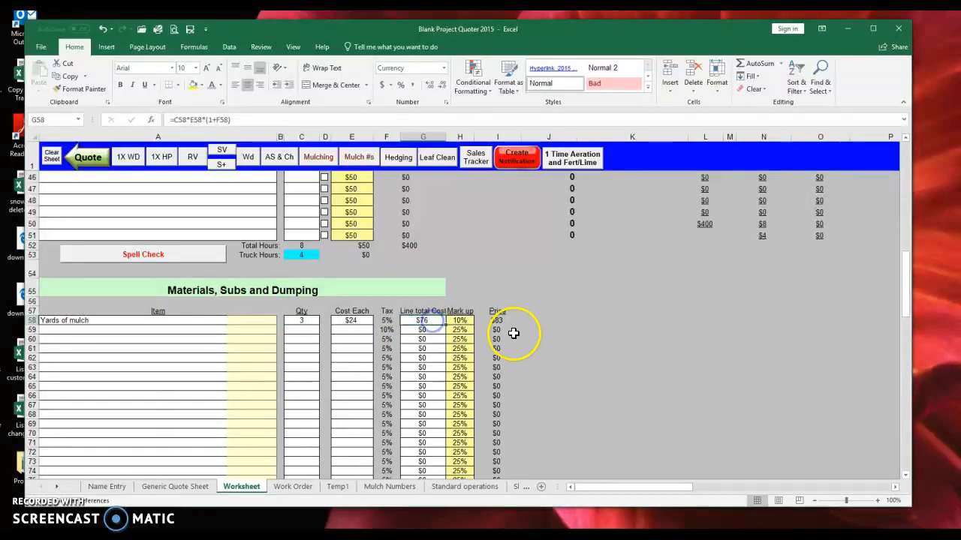
click(458, 321)
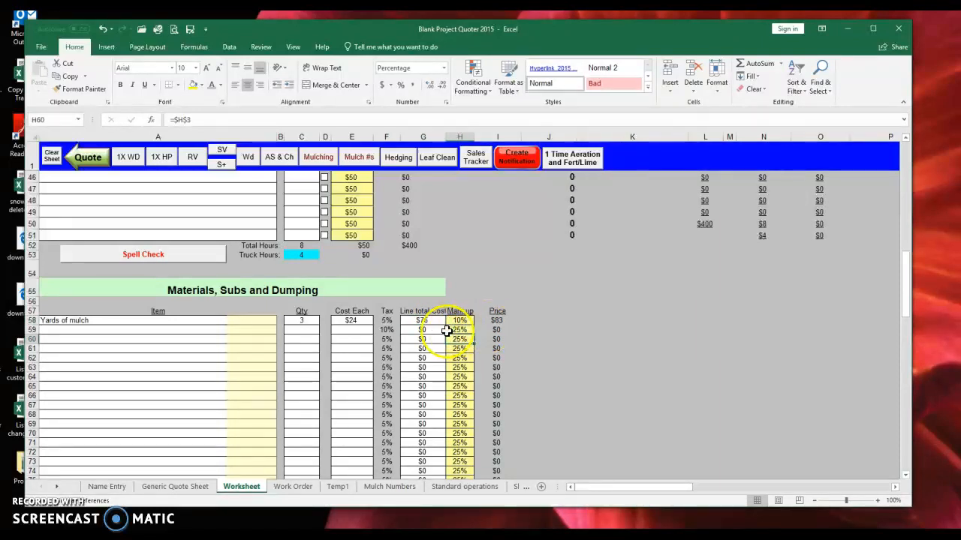
scroll(440, 330, up, 7)
- Inspect the trenching, mulch installation, Mulch time and Front yard only labor lines
click(139, 314)
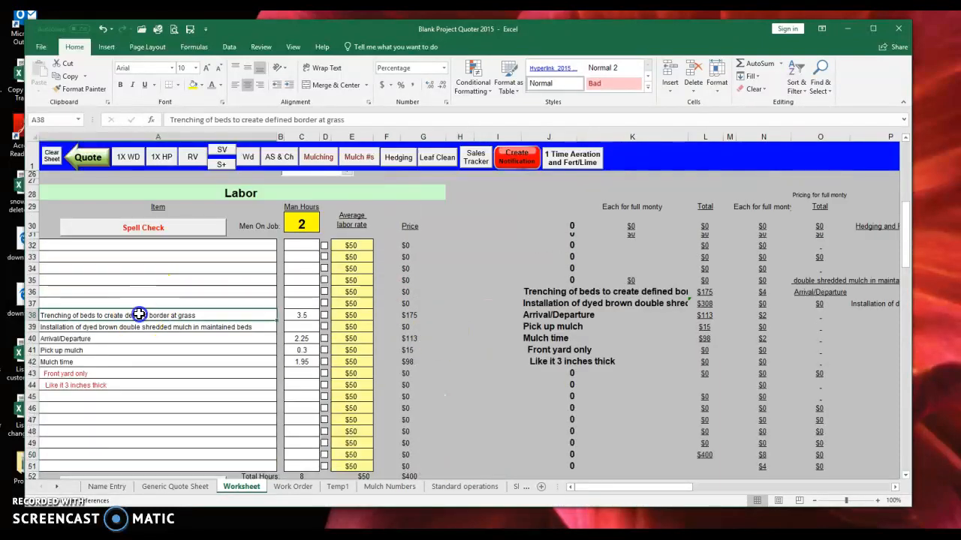
drag(139, 319, 139, 325)
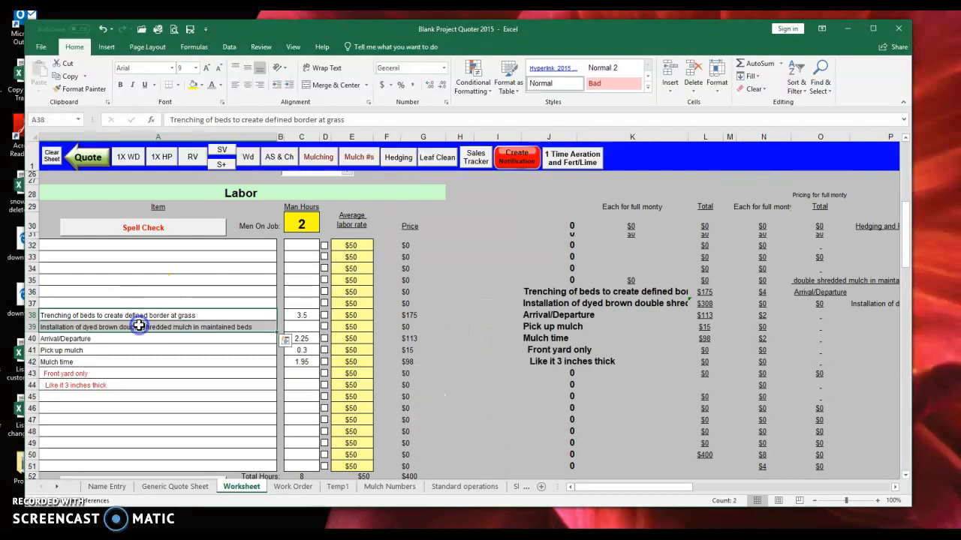
click(167, 362)
click(146, 316)
click(146, 328)
click(148, 371)
click(96, 339)
drag(89, 339, 78, 360)
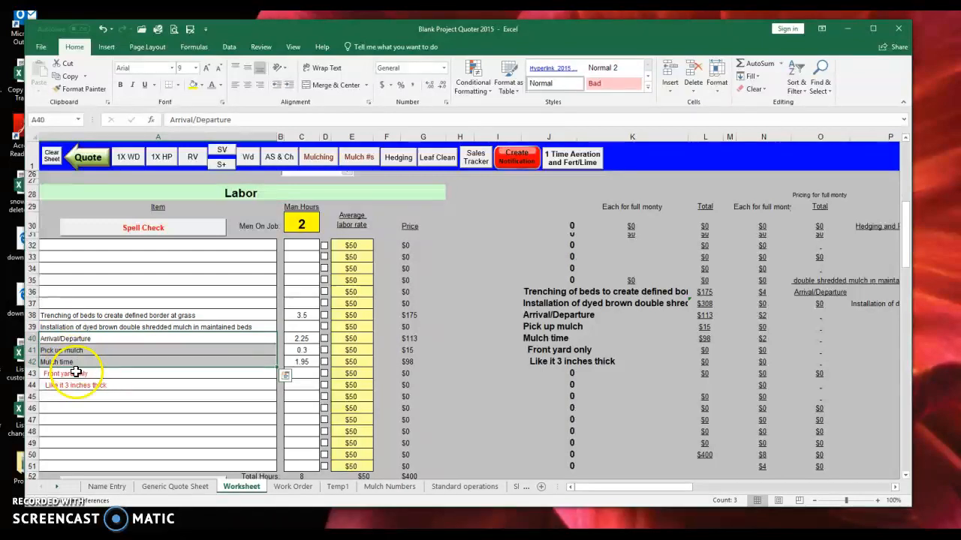
- Tick the checkboxes beside the trenching, mulch installation and Front yard only lines
click(191, 363)
click(174, 316)
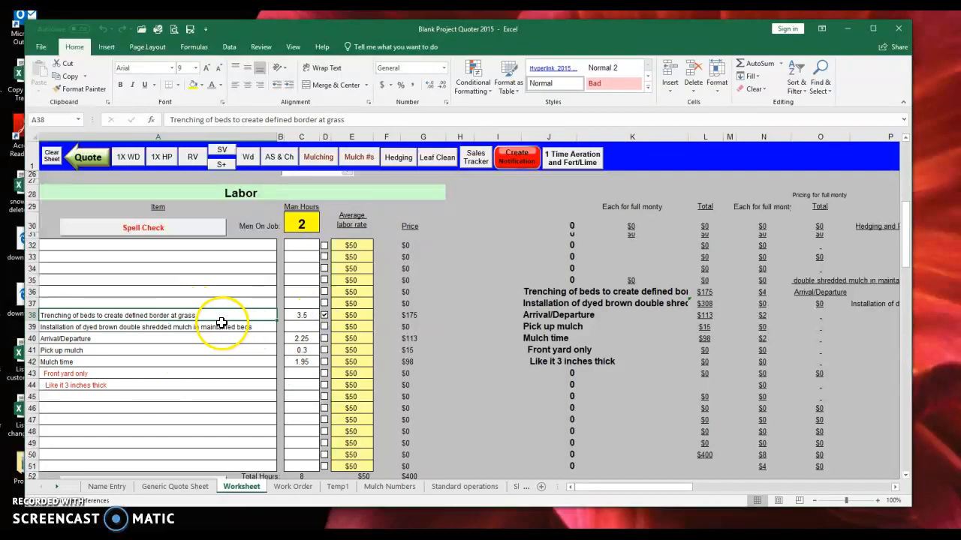
click(222, 324)
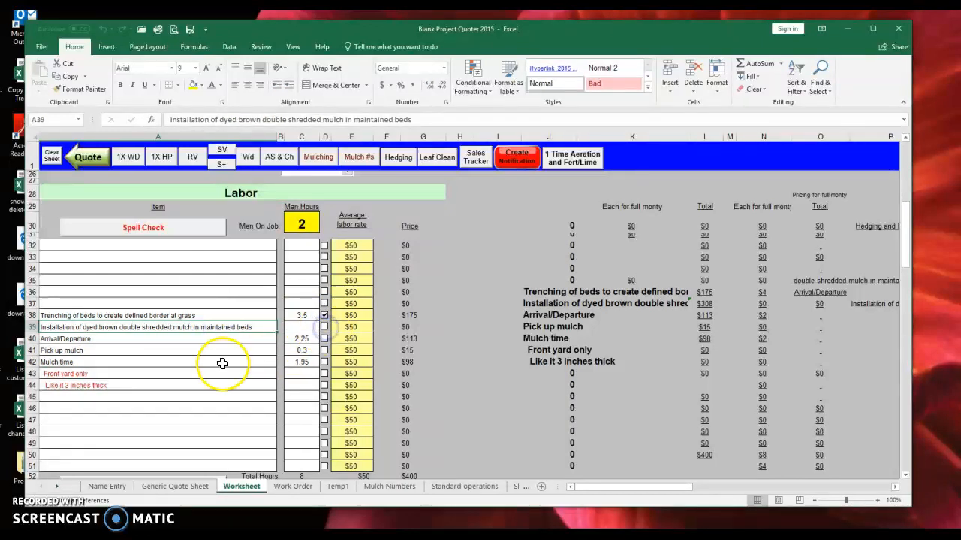
click(167, 372)
click(321, 376)
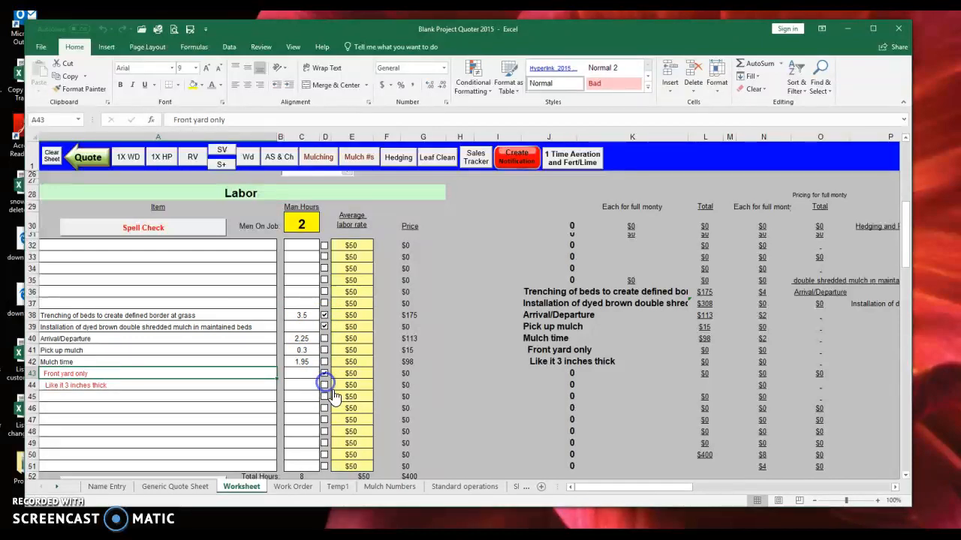
- Select the average labor rates in E32:E38 and go to the rate setting
drag(363, 244, 350, 316)
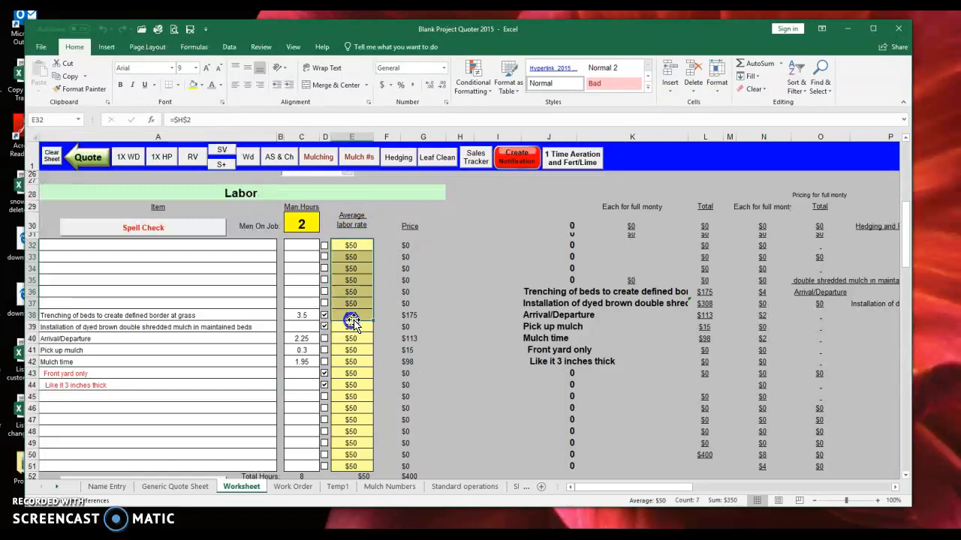
click(354, 244)
scroll(398, 259, up, 8)
- Set the average labor rate in H2 to $55 and confirm E32 references it
click(459, 175)
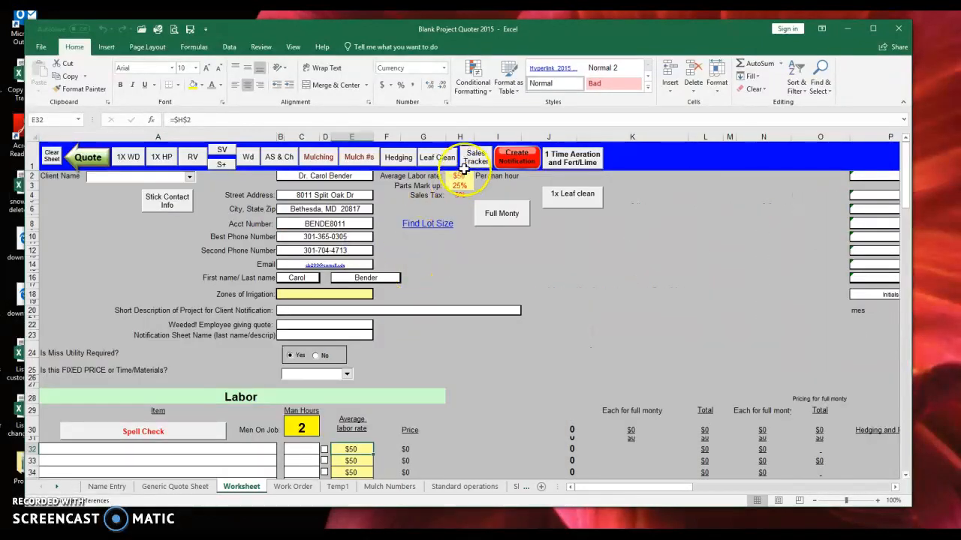
text(55)
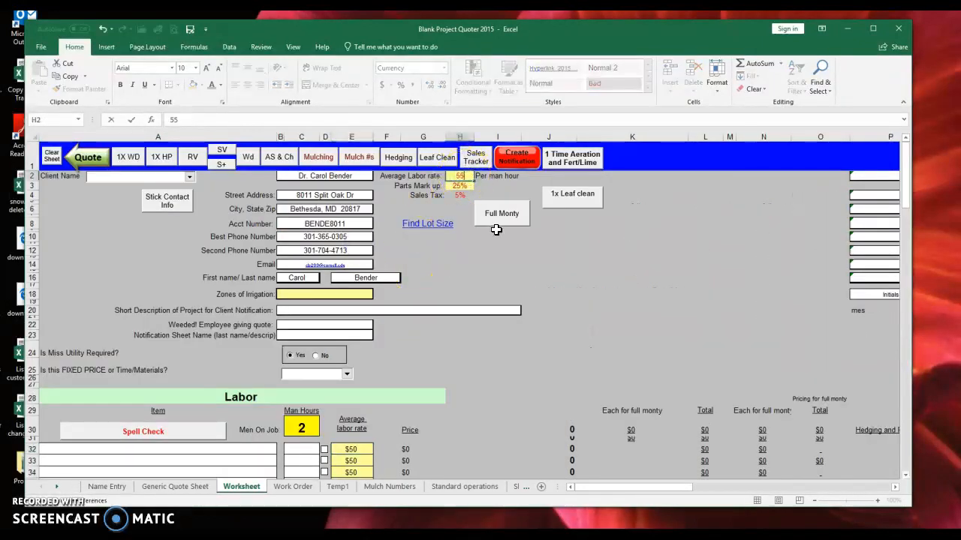
key(Return)
click(361, 449)
scroll(364, 442, down, 5)
scroll(420, 345, up, 5)
click(459, 185)
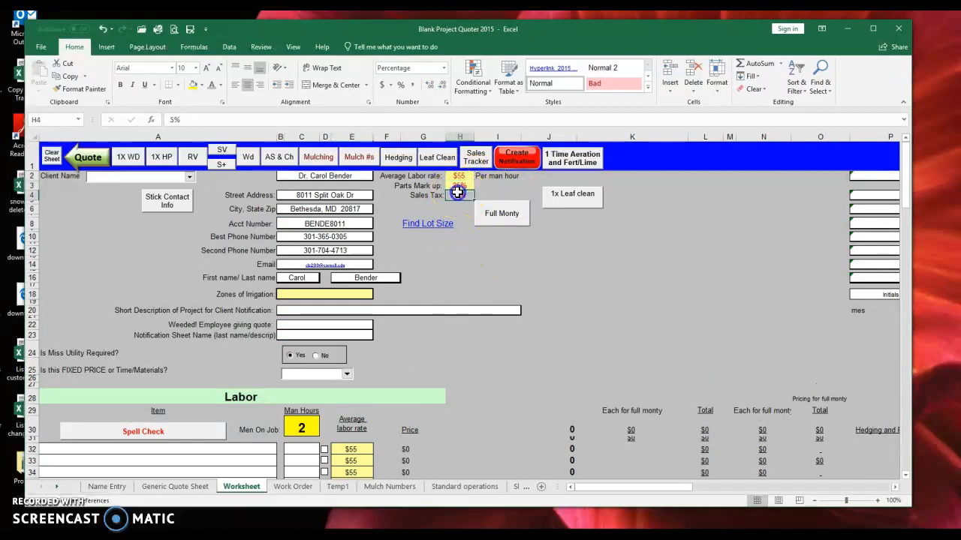
click(476, 267)
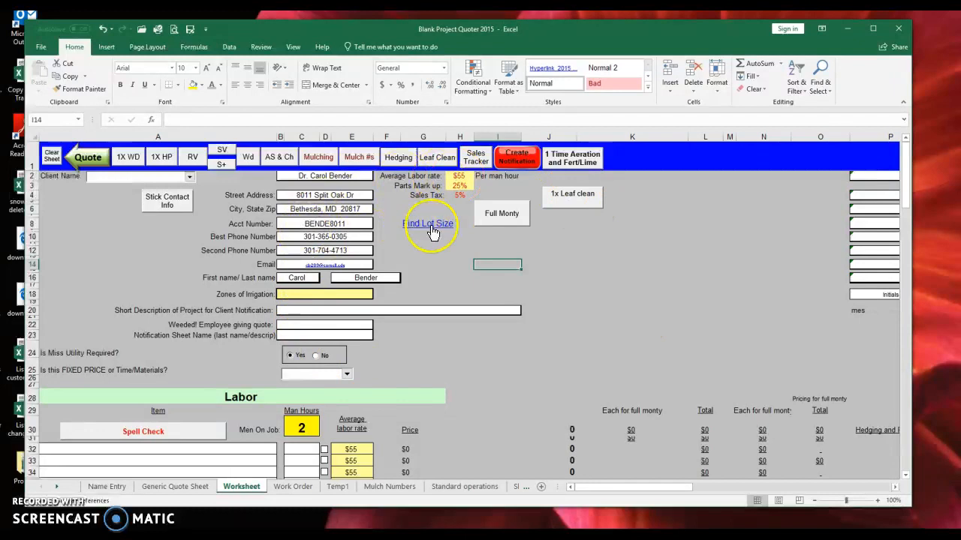
- Enter 'Bed trenching and mulching' as the short project description
click(307, 293)
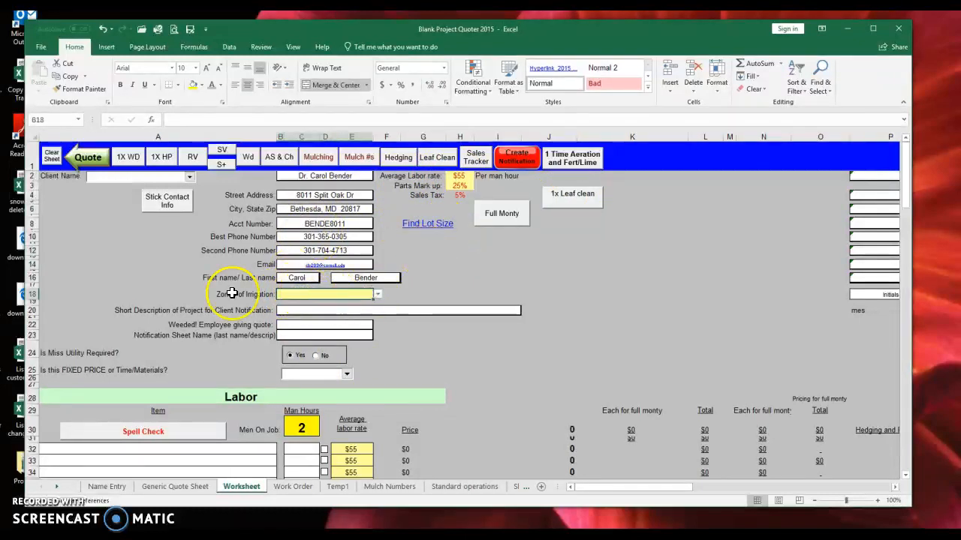
drag(239, 294, 407, 293)
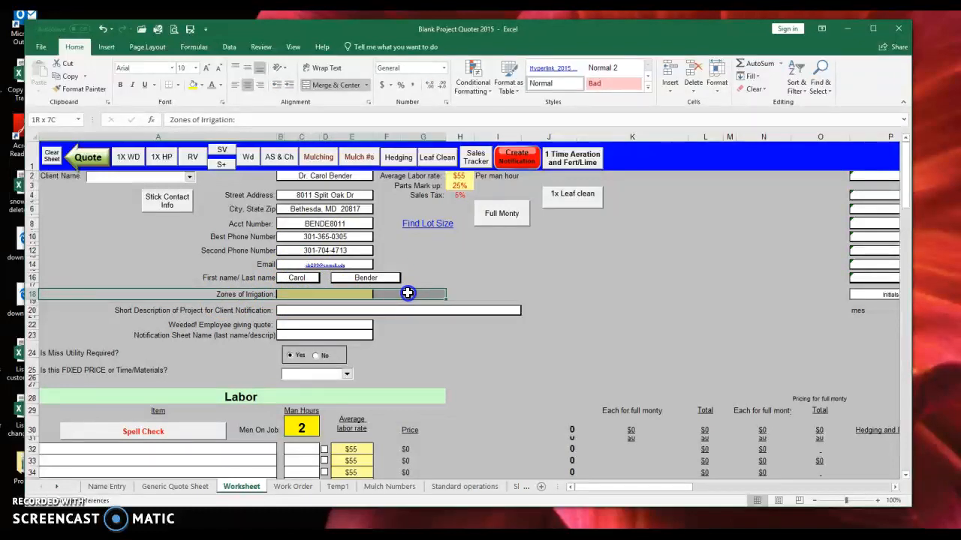
click(369, 293)
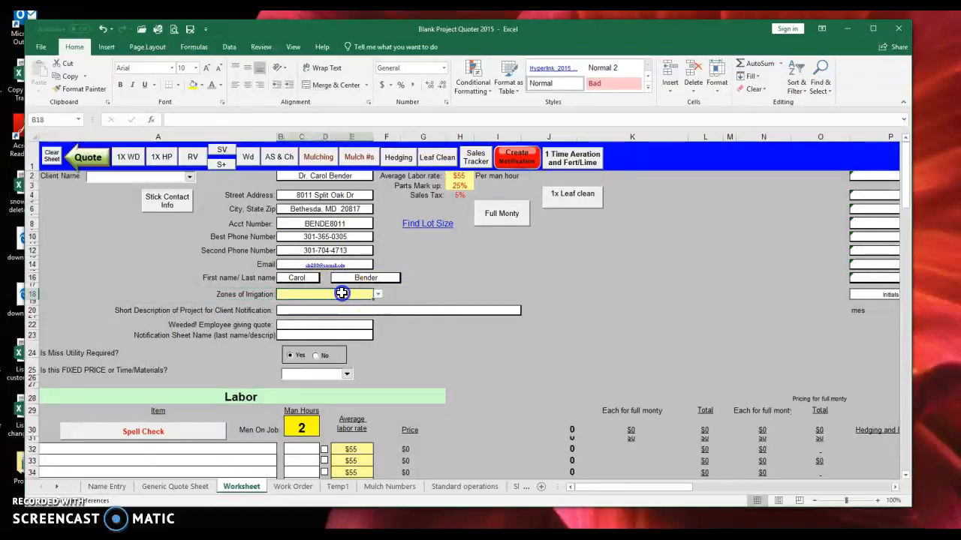
click(302, 308)
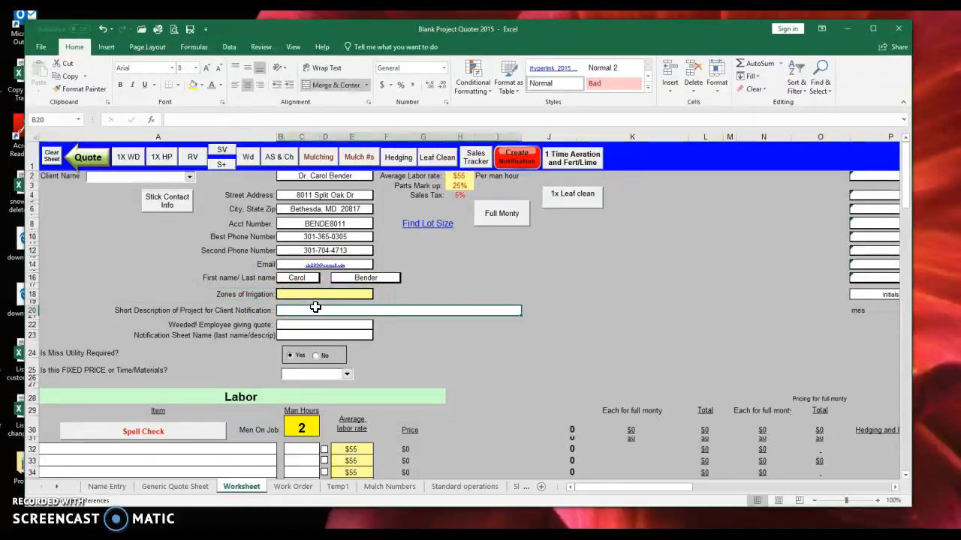
text(Bed trenching and mulching)
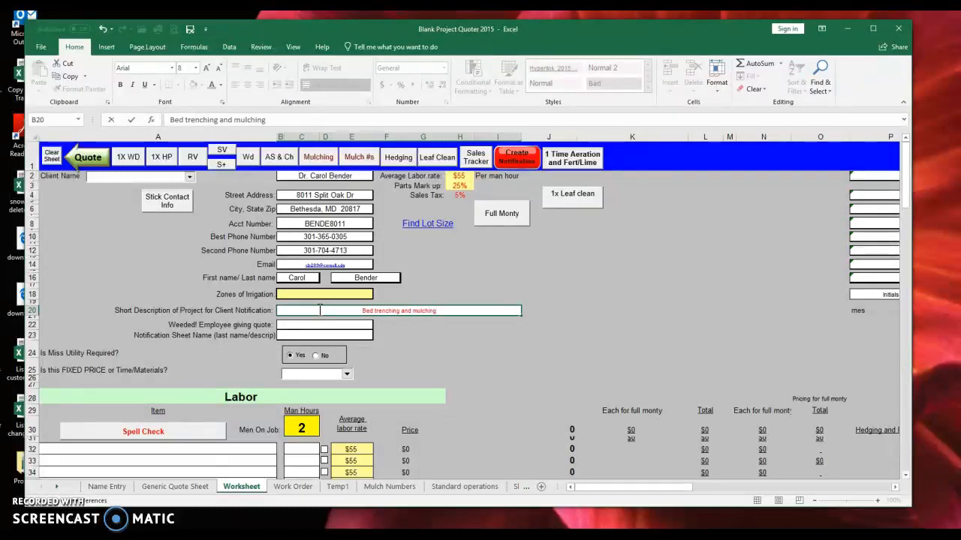
key(Return)
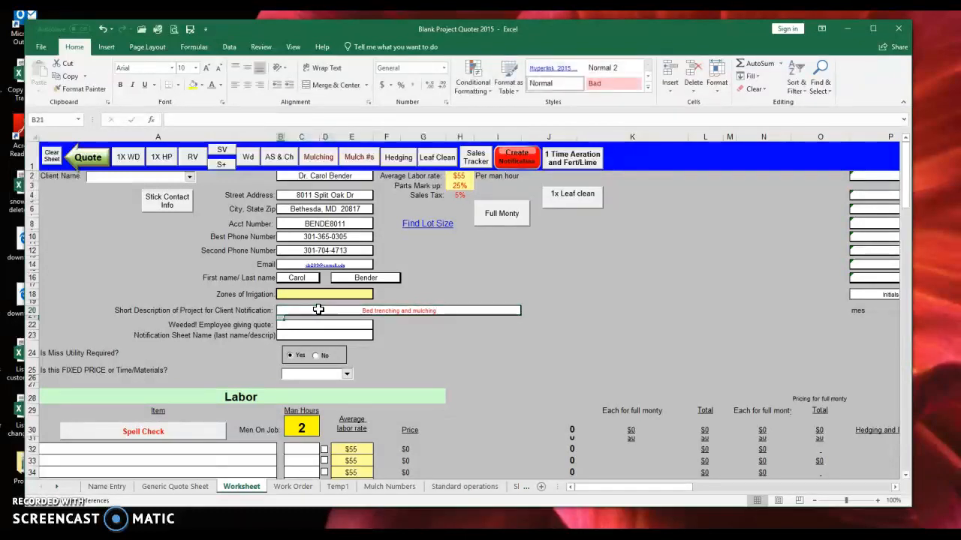
click(318, 309)
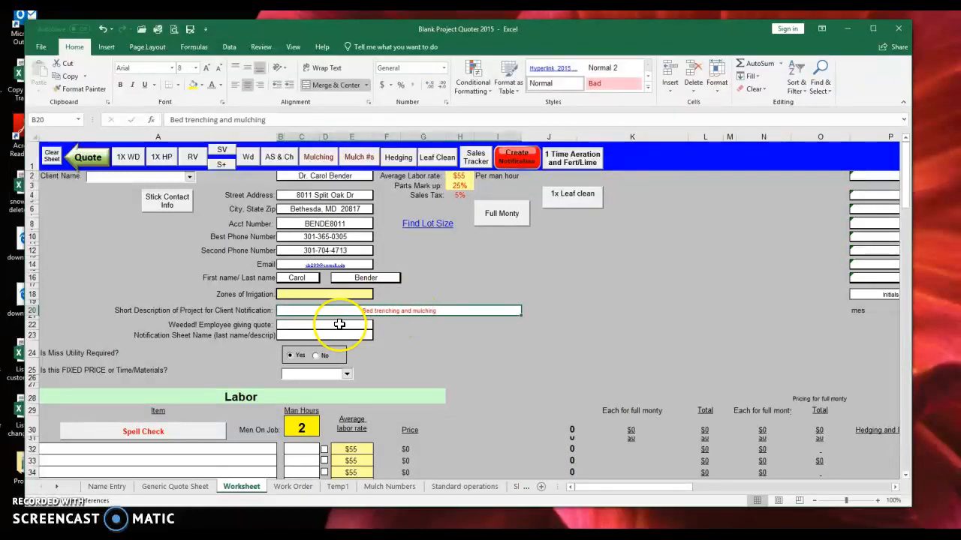
- Fill in the quoting employee's name and the notification sheet name
click(339, 324)
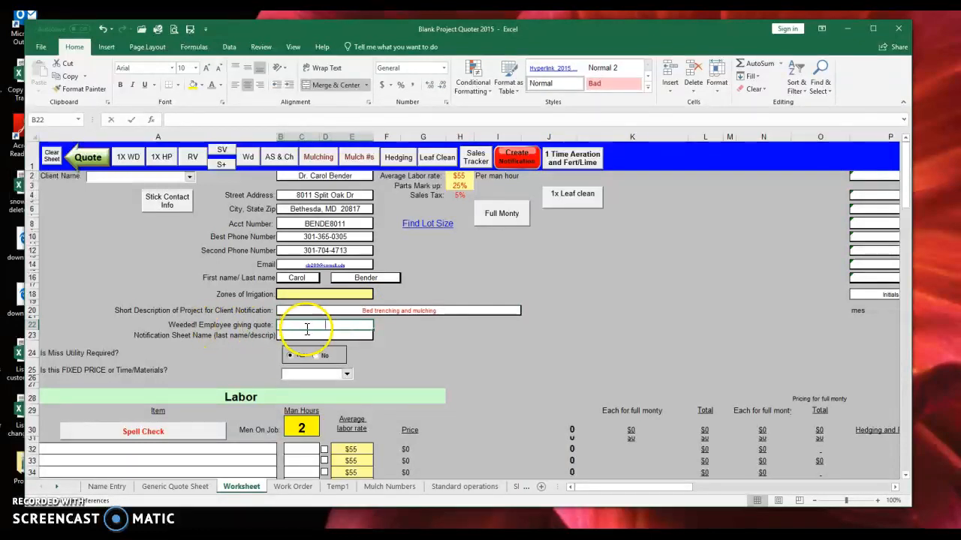
text(David)
key(Return)
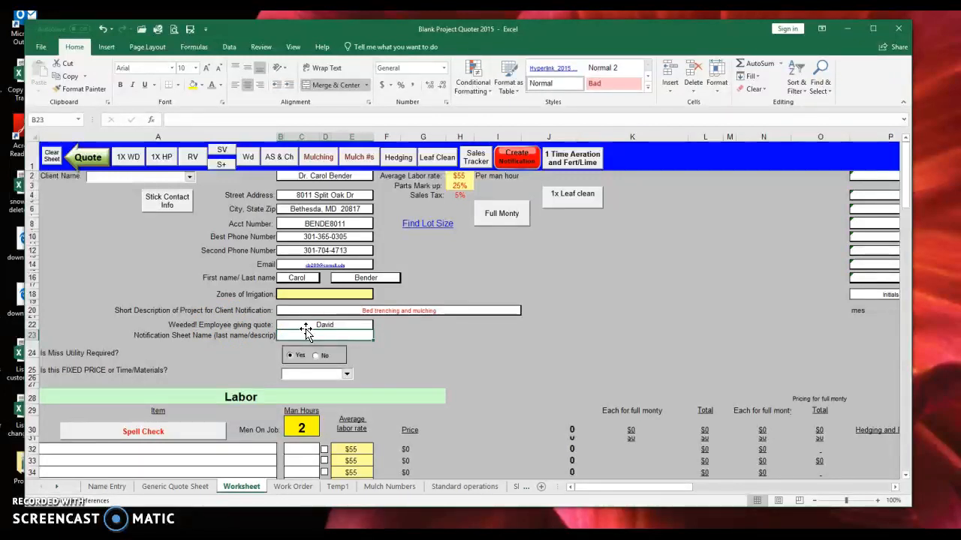
text(Bender trmu)
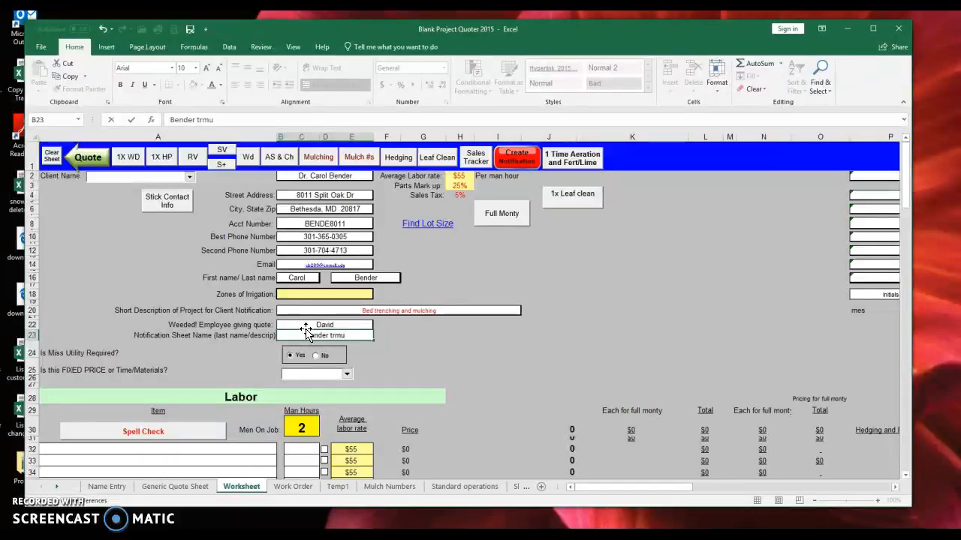
key(Return)
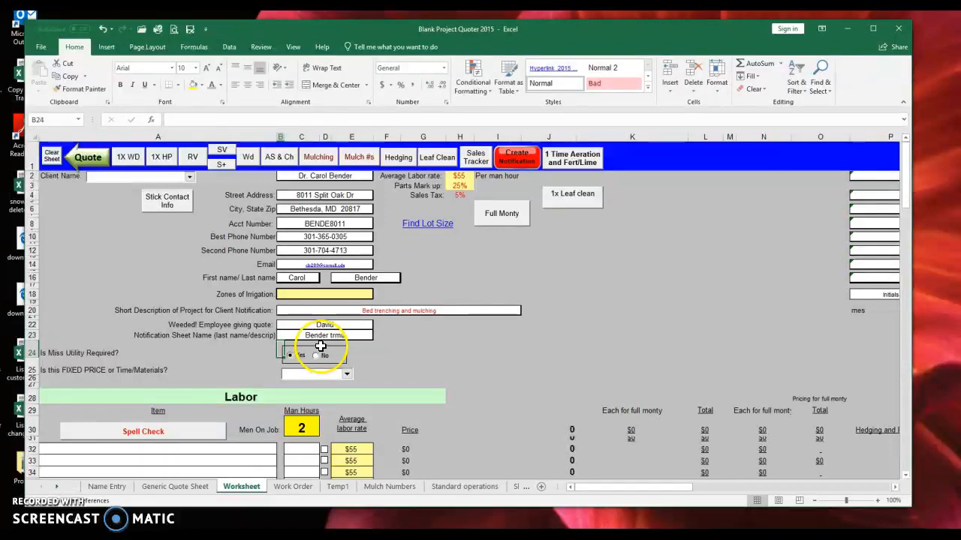
- Answer Yes to the Miss Utility required question
click(76, 352)
click(300, 357)
scroll(300, 383, down, 3)
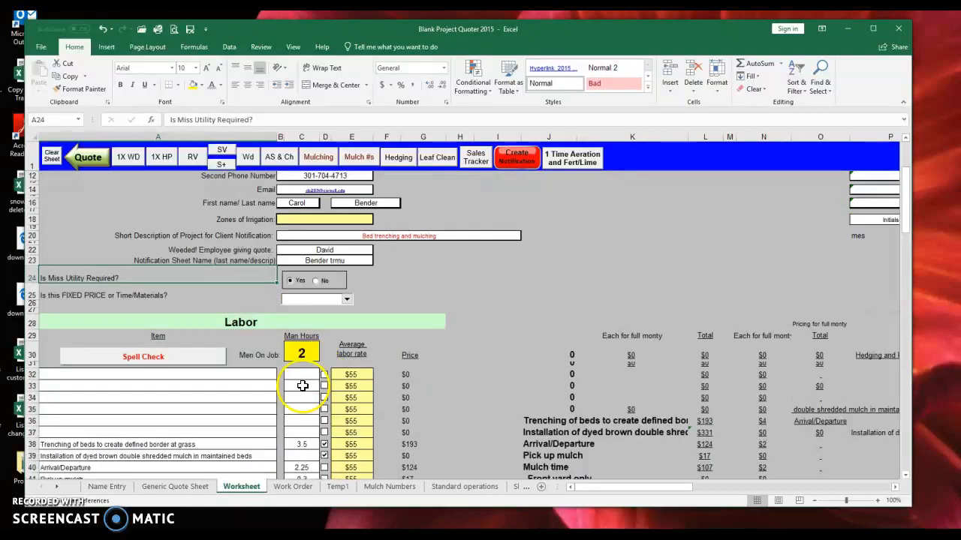
click(305, 448)
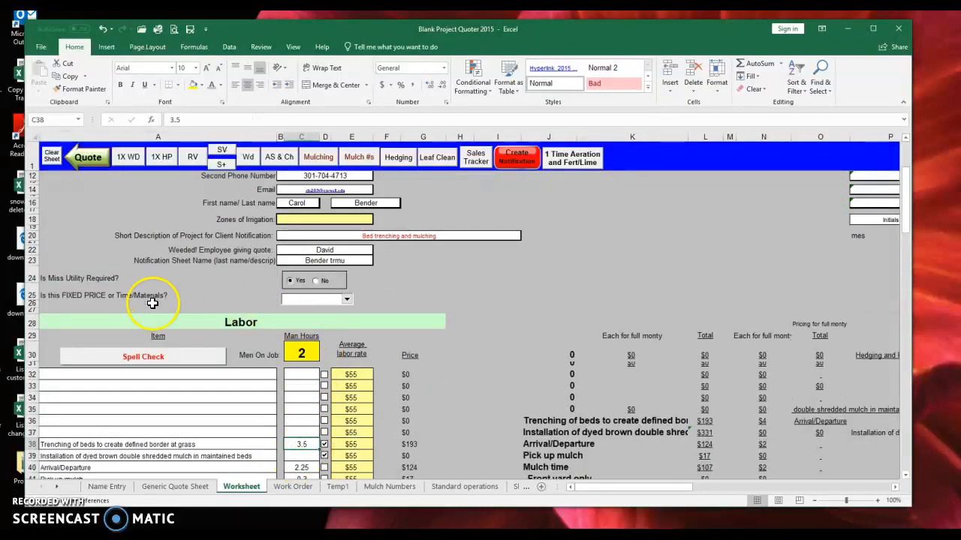
- Set the pricing type to Fixed Price and open the Lawn Care Agreement quote
click(113, 301)
click(347, 299)
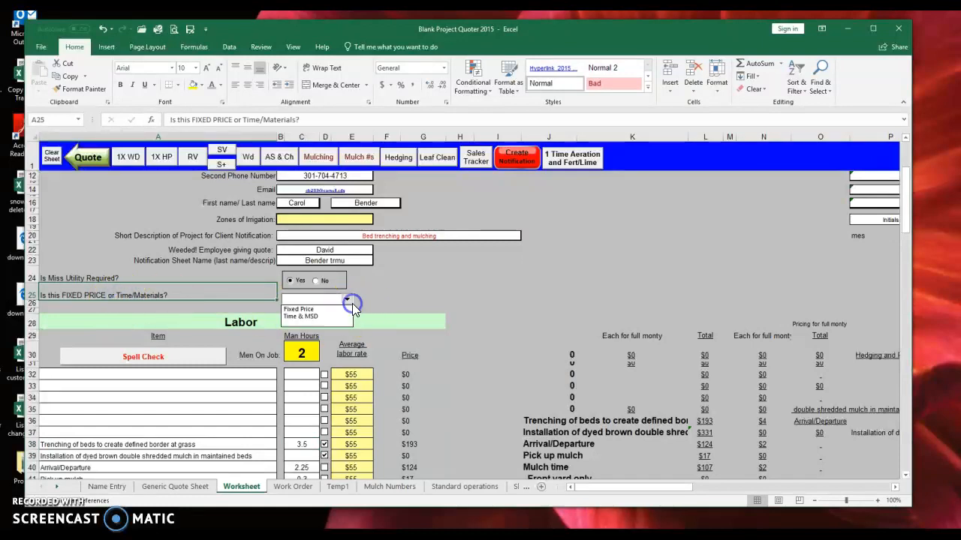
click(299, 309)
click(456, 302)
scroll(457, 303, up, 3)
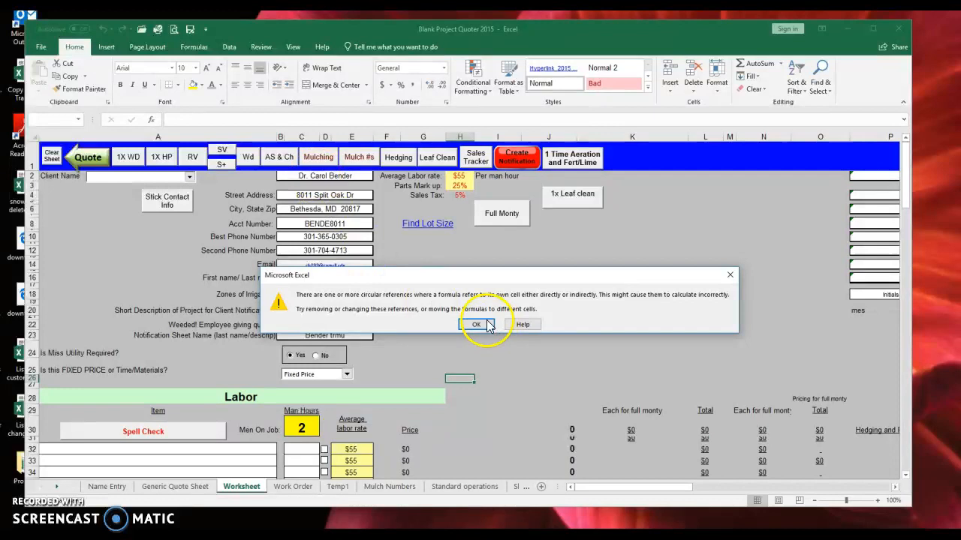
click(476, 323)
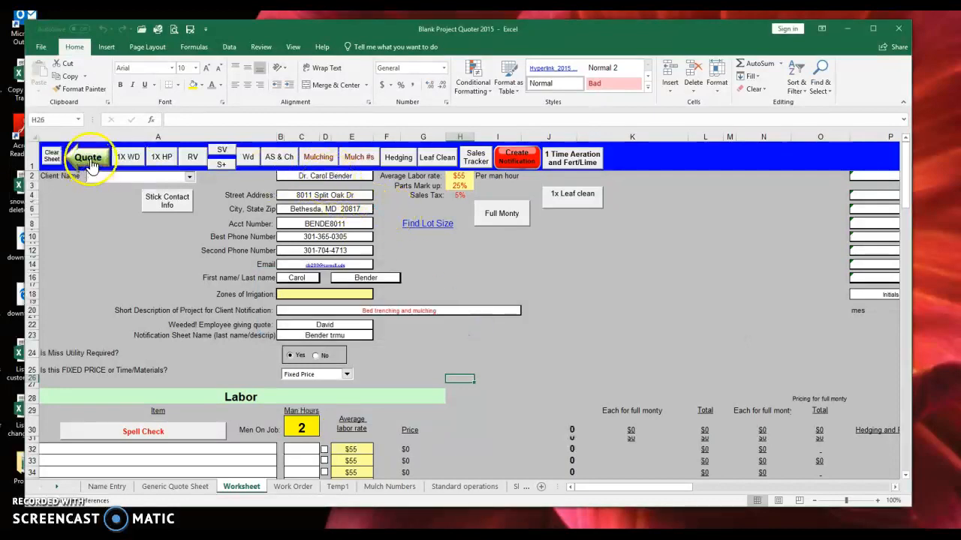
click(190, 487)
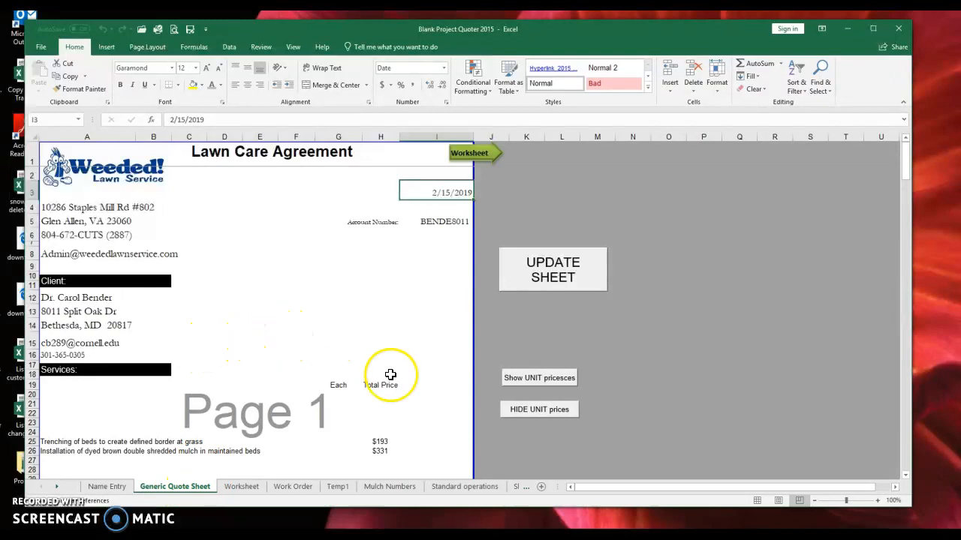
- Refresh the Lawn Care Agreement from the worksheet and check the trenching and mulch service lines
click(526, 263)
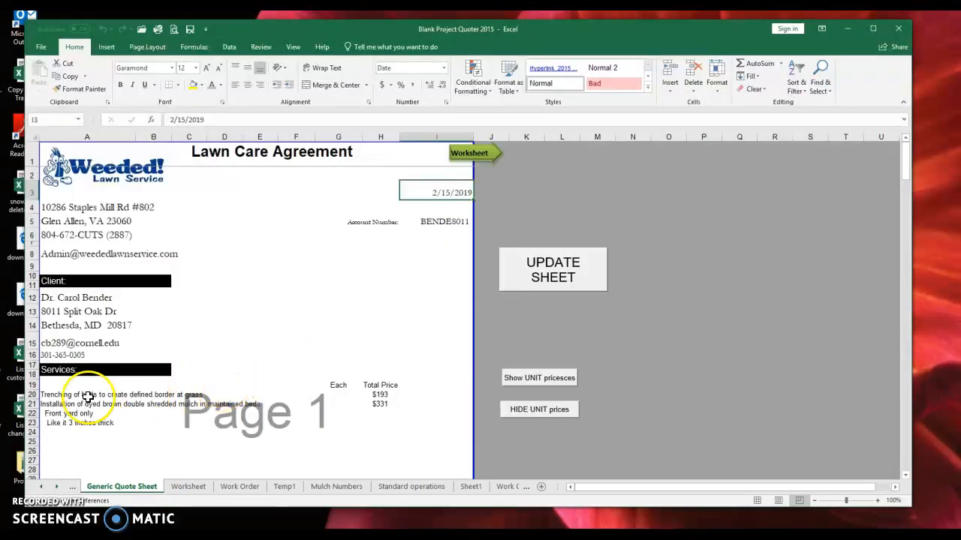
click(63, 397)
click(150, 395)
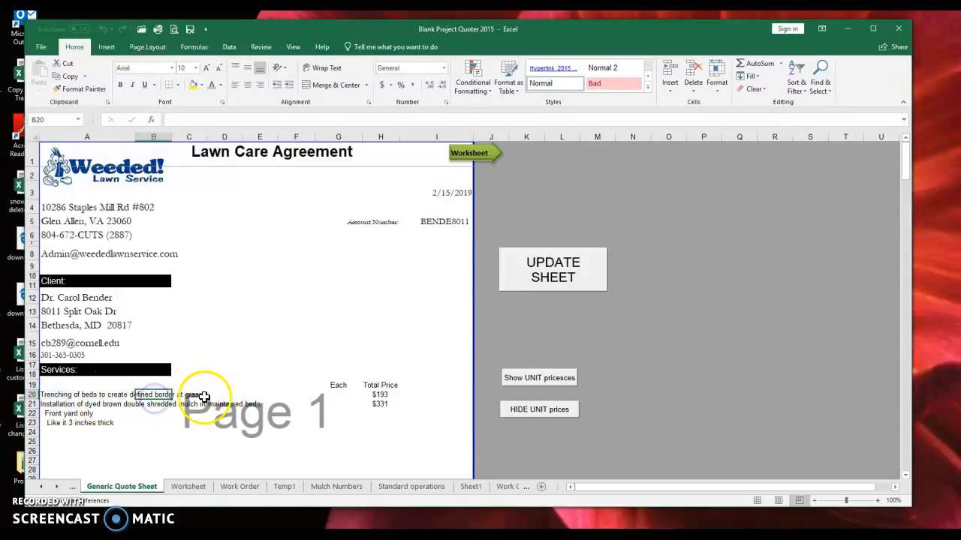
click(188, 487)
scroll(206, 443, down, 3)
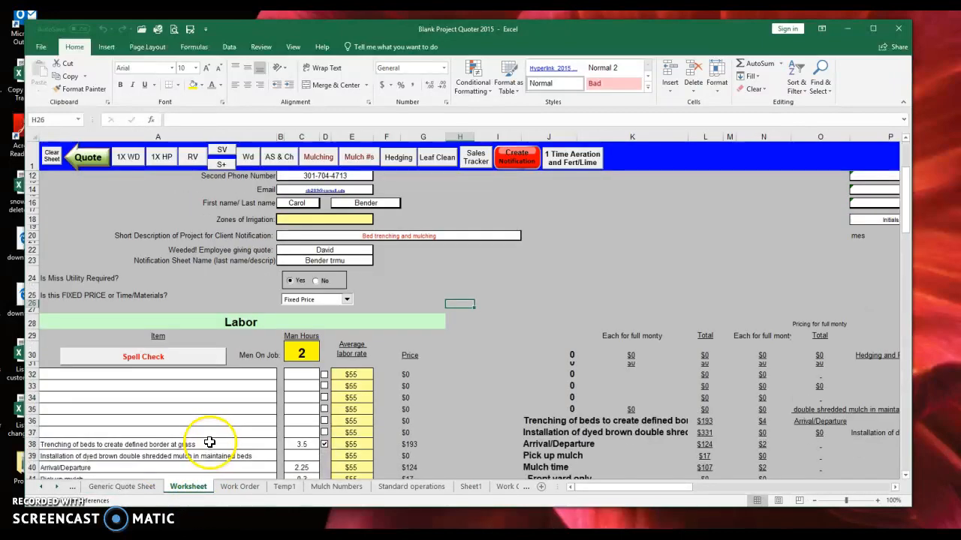
click(158, 368)
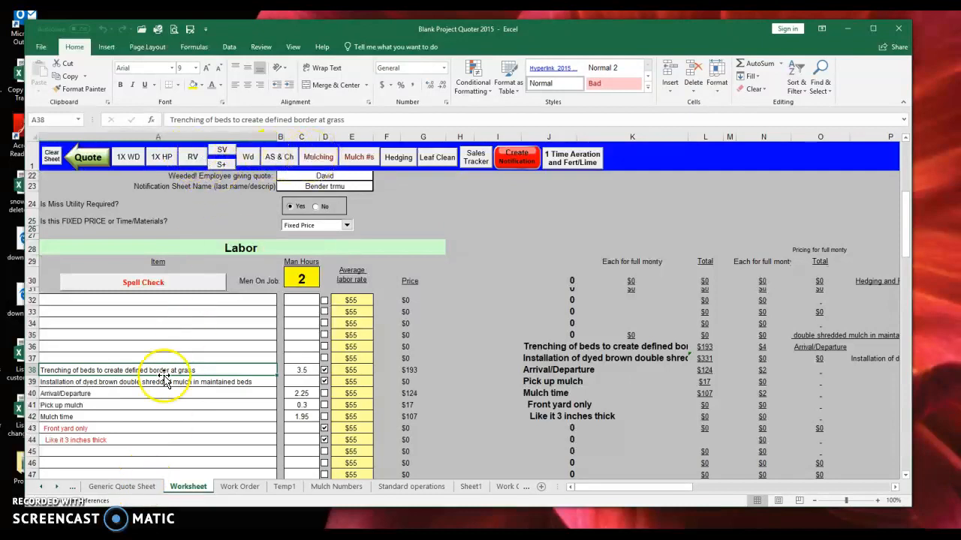
click(122, 486)
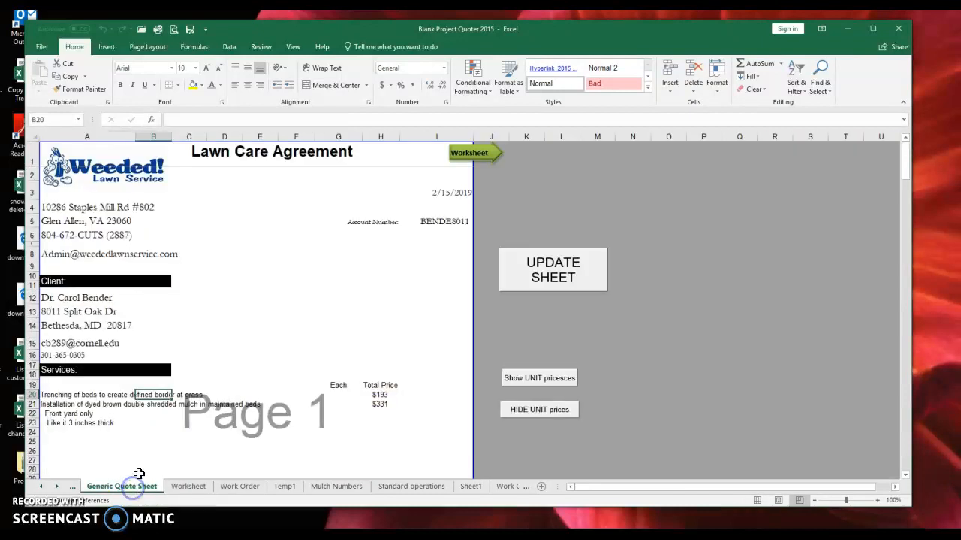
click(74, 405)
scroll(353, 401, down, 3)
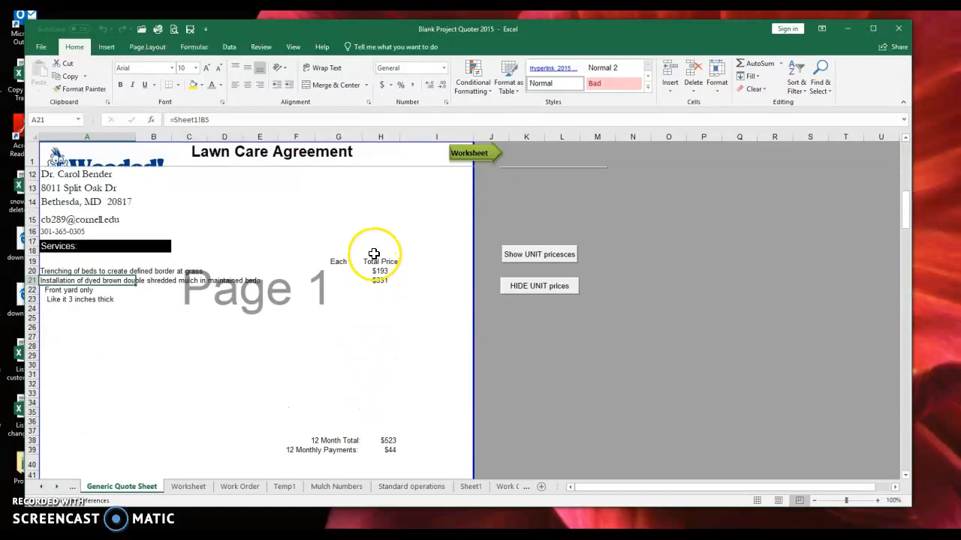
- Hide the per-unit prices in the Each column of the agreement
drag(334, 259, 338, 293)
click(518, 285)
click(338, 324)
- Relabel the 12 Month Total as 'Total' and remove the 12 Monthly Payments line
click(340, 441)
text(tt)
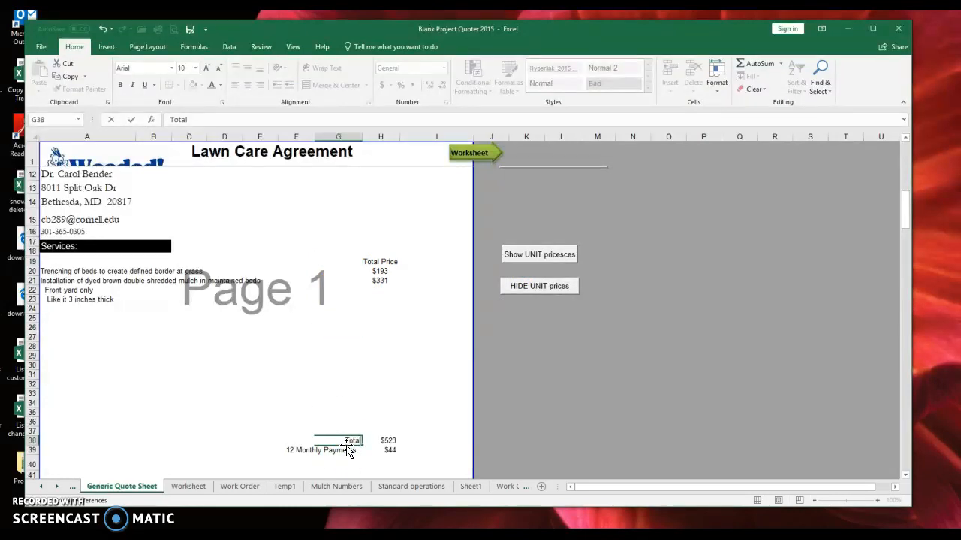
click(346, 448)
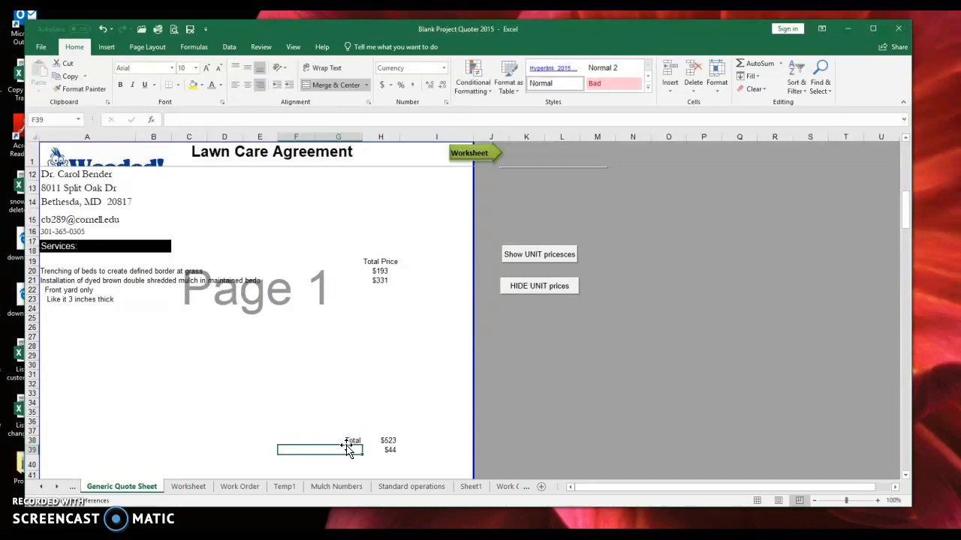
key(Right)
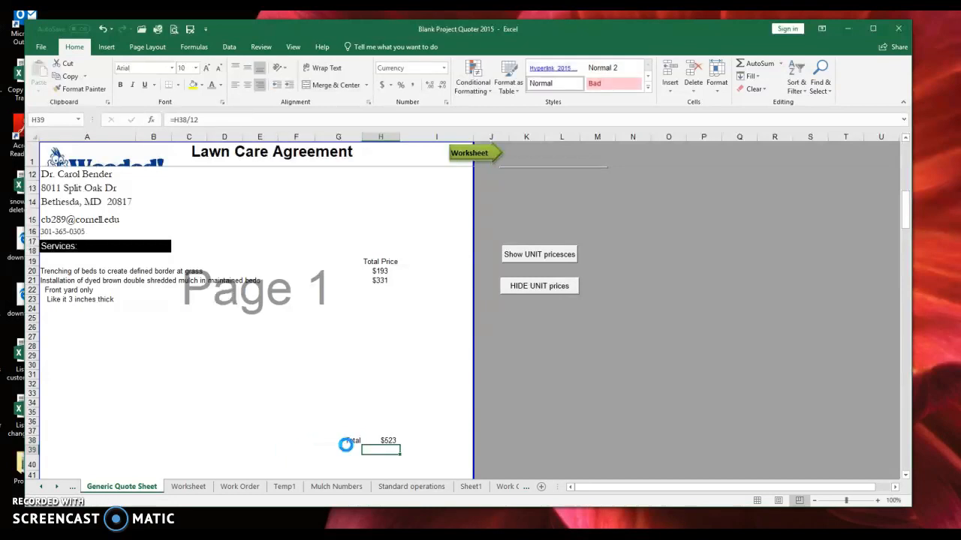
click(193, 487)
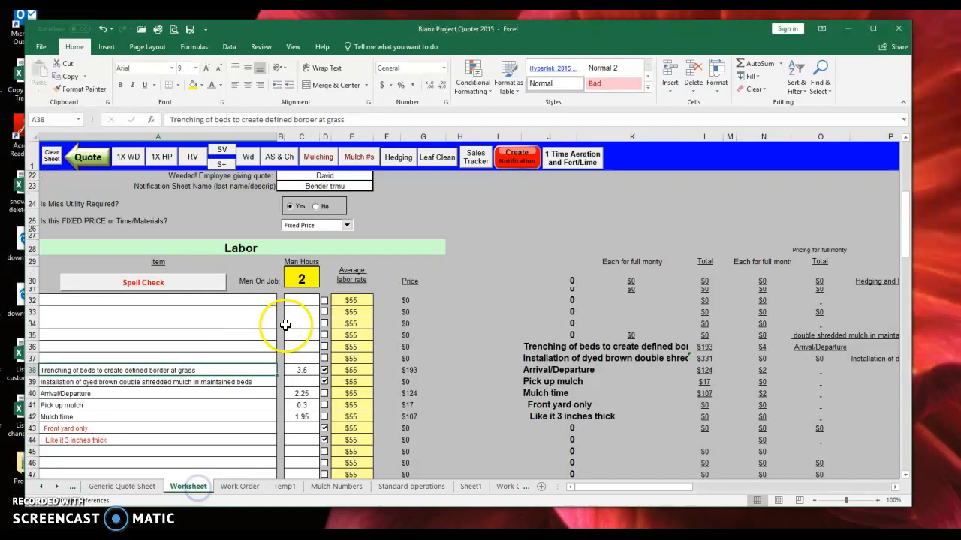
- In the Mulch Numbers calculator, choose 8 yards at Hard difficulty and send it to the worksheet
scroll(225, 375, down, 6)
scroll(260, 346, up, 6)
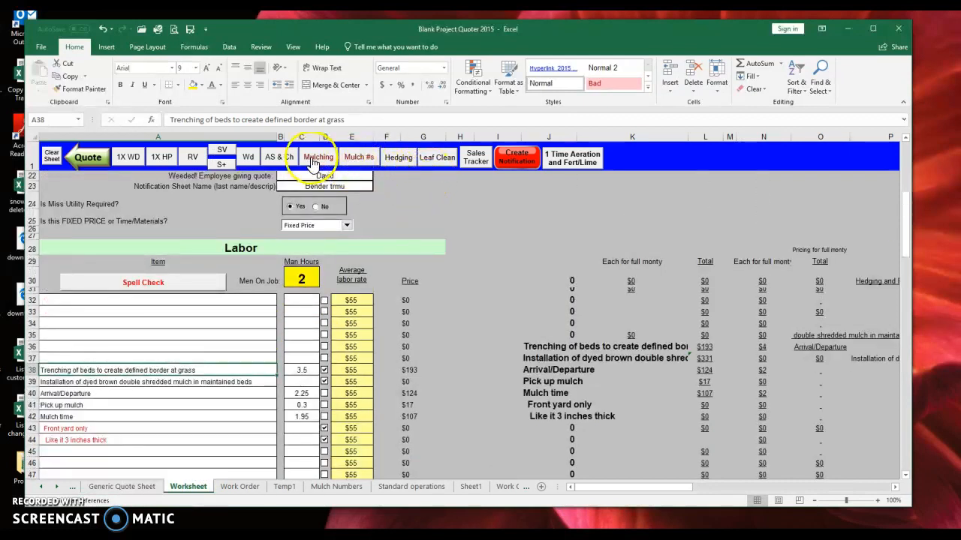
click(357, 157)
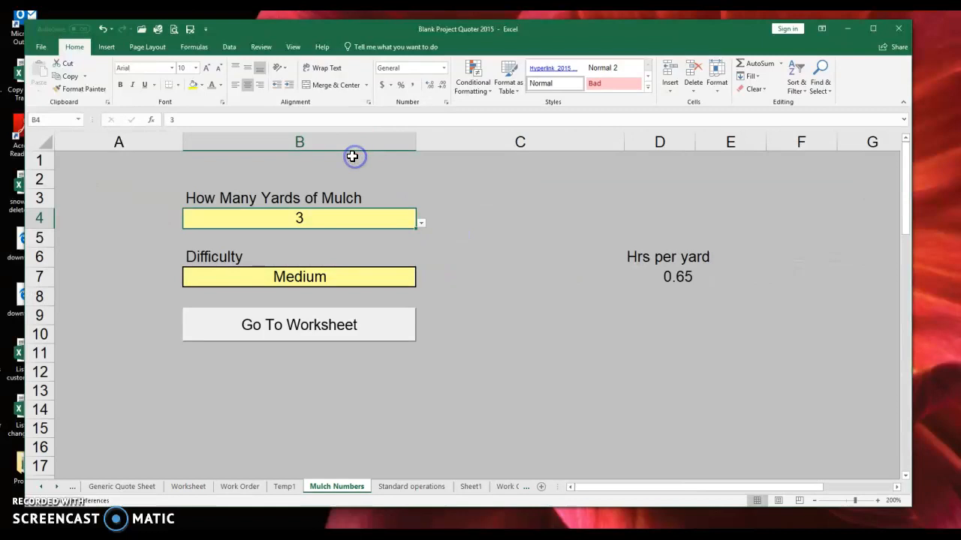
click(420, 223)
click(273, 311)
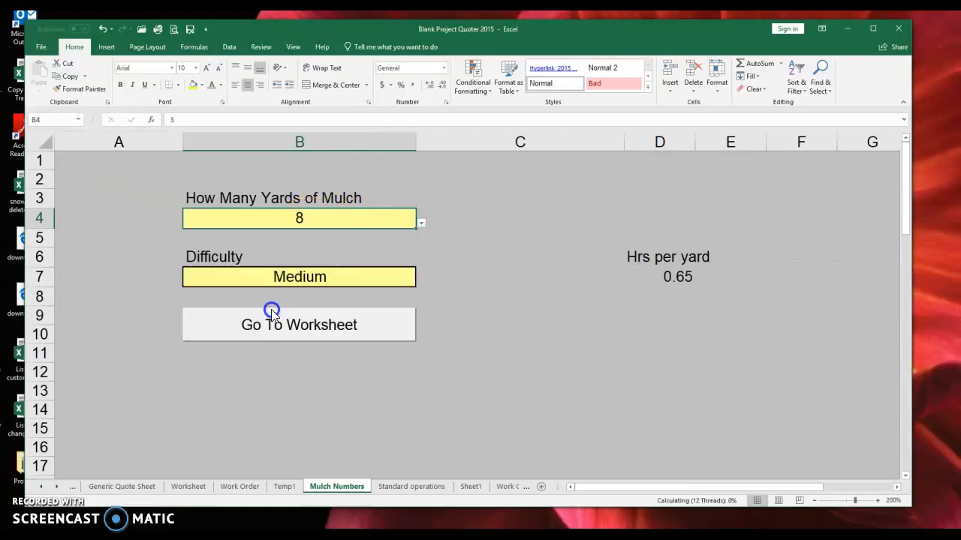
click(368, 279)
click(422, 282)
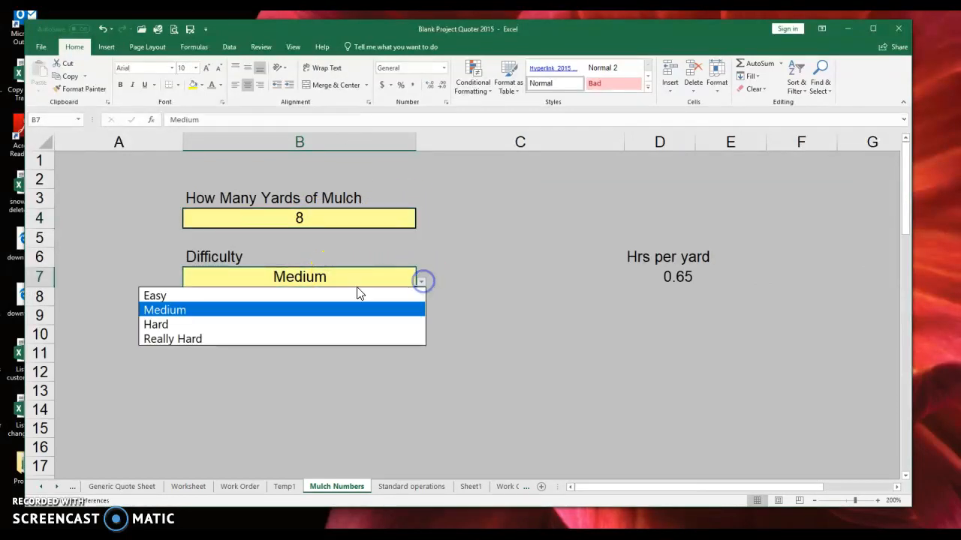
click(295, 319)
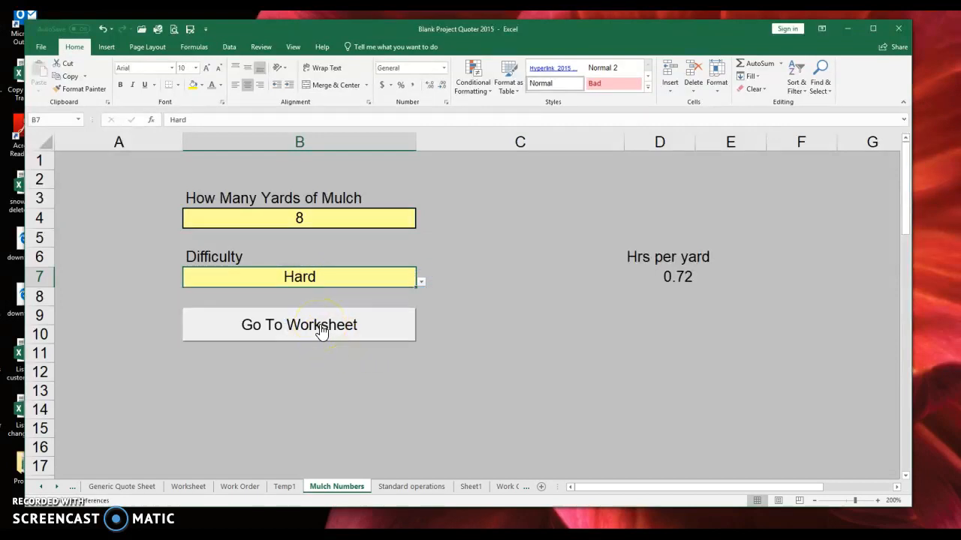
click(321, 330)
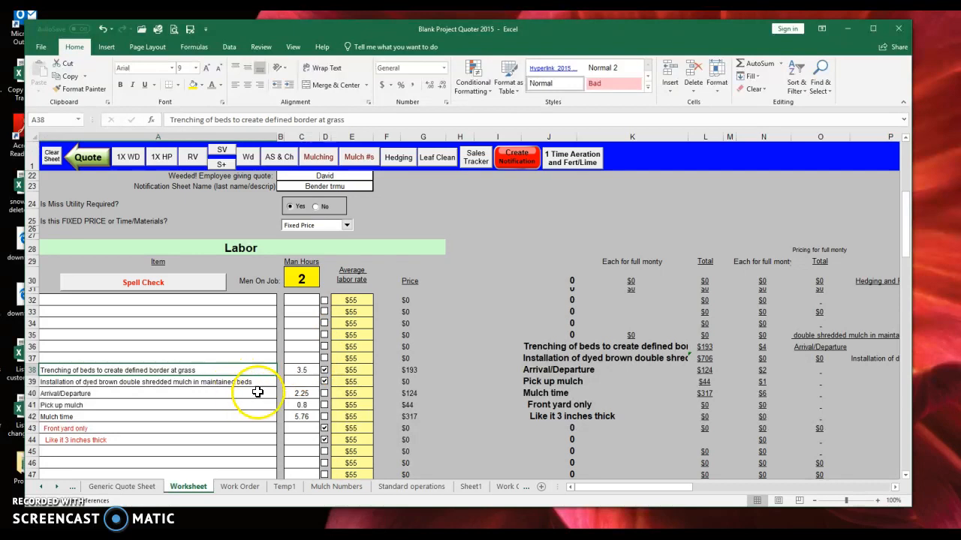
click(88, 159)
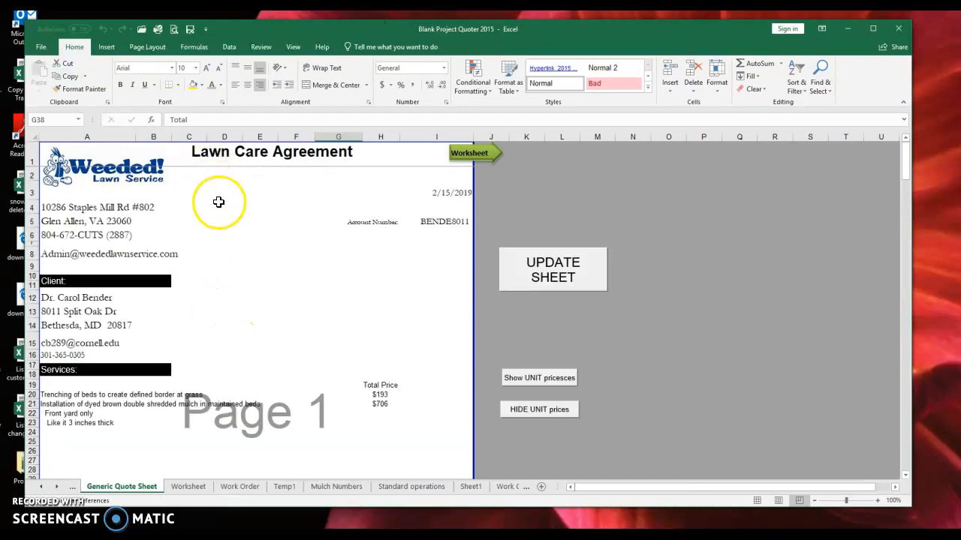
- Review the quote's date, account number, company address and client contact details
click(458, 194)
click(424, 221)
drag(90, 207, 103, 254)
click(295, 352)
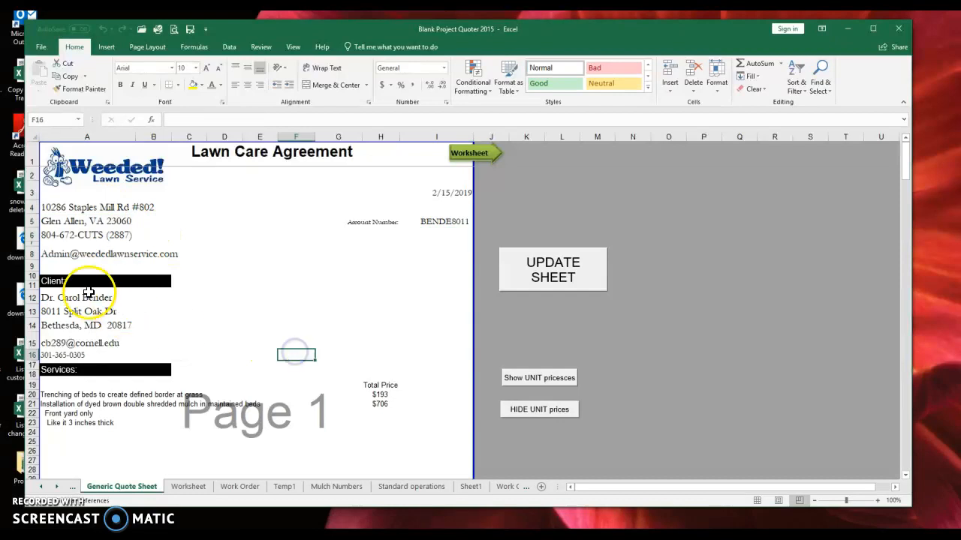
drag(86, 297, 82, 355)
click(227, 354)
scroll(323, 315, down, 3)
- Check the service lines and the total price formula showing $706 mulch and $899 total
click(384, 274)
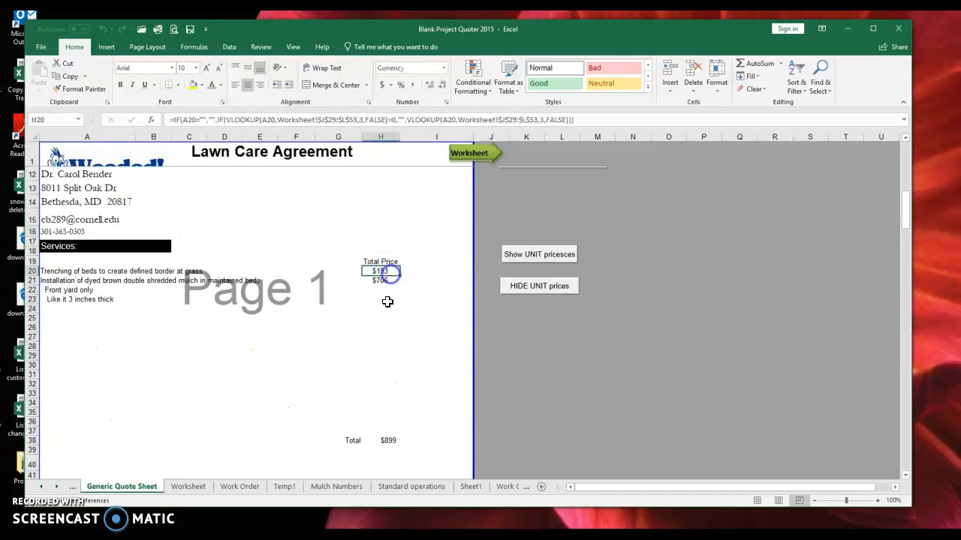
scroll(383, 308, down, 6)
drag(107, 288, 382, 321)
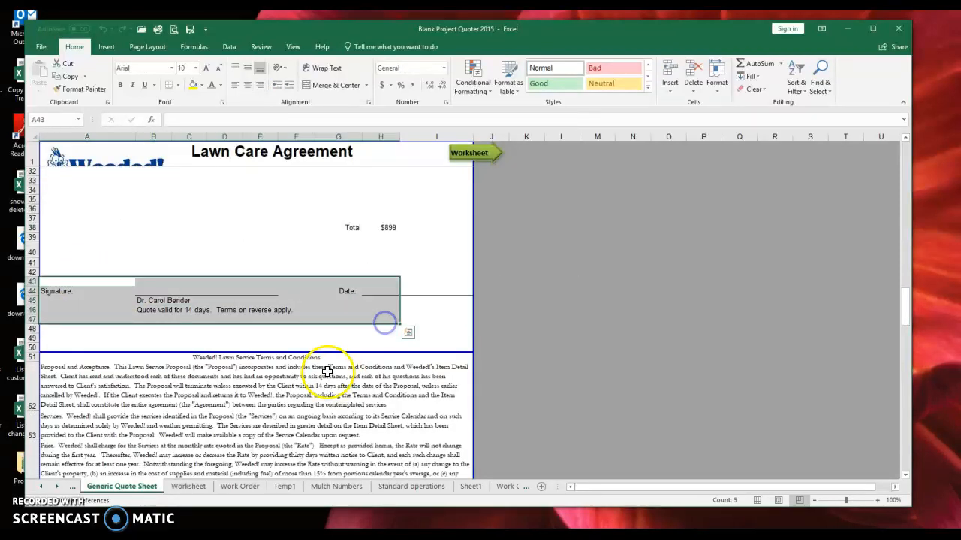
click(335, 338)
scroll(257, 247, down, 5)
- Review the terms and Additional Services paragraphs, then zoom out three steps to see the whole agreement
drag(249, 404, 249, 428)
click(264, 227)
click(251, 323)
click(249, 379)
scroll(317, 377, up, 5)
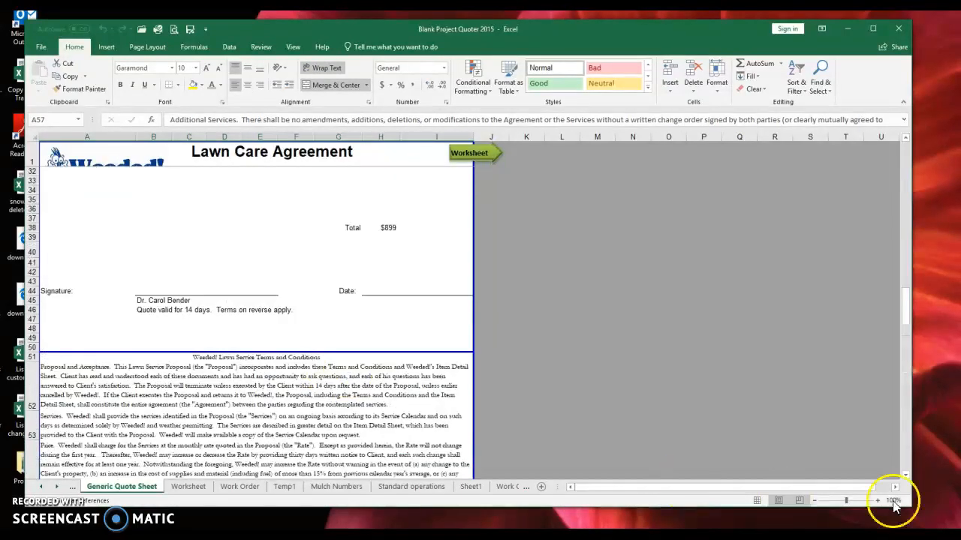
click(817, 501)
click(816, 501)
click(817, 501)
click(816, 500)
click(817, 501)
click(816, 500)
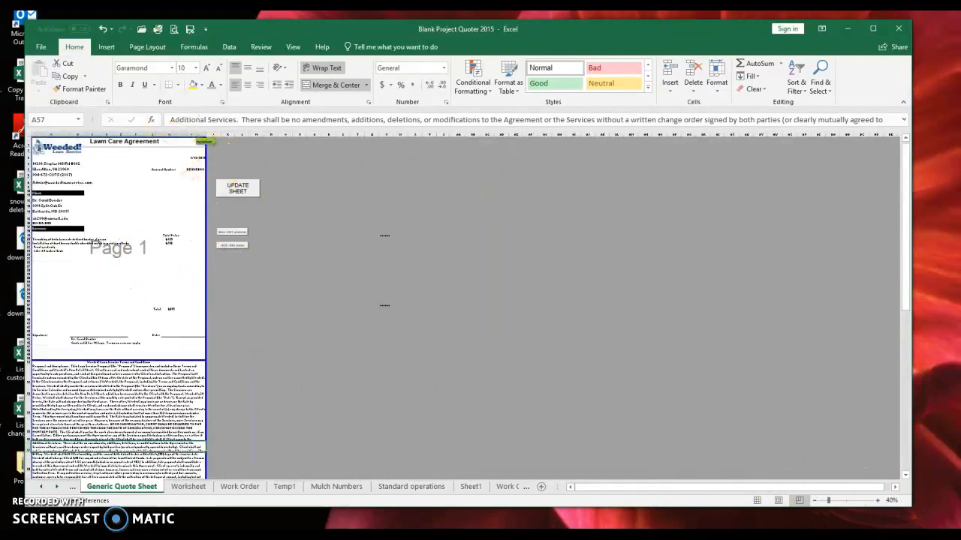
click(175, 29)
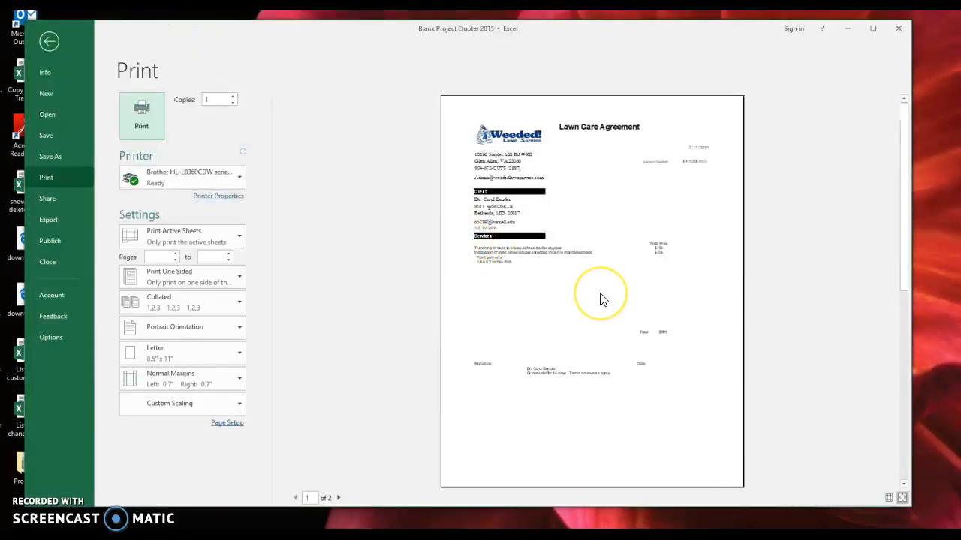
scroll(600, 298, down, 1)
scroll(601, 299, up, 1)
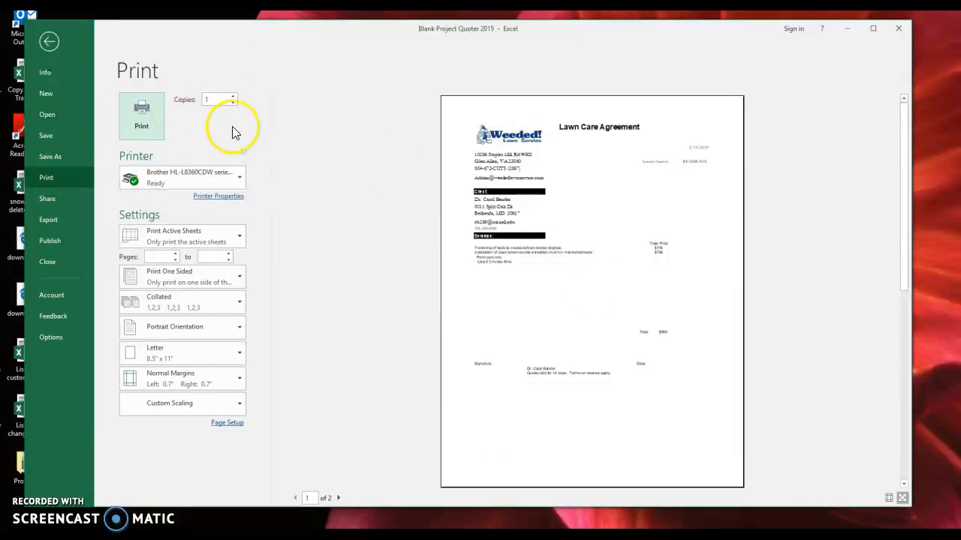
click(48, 41)
click(312, 335)
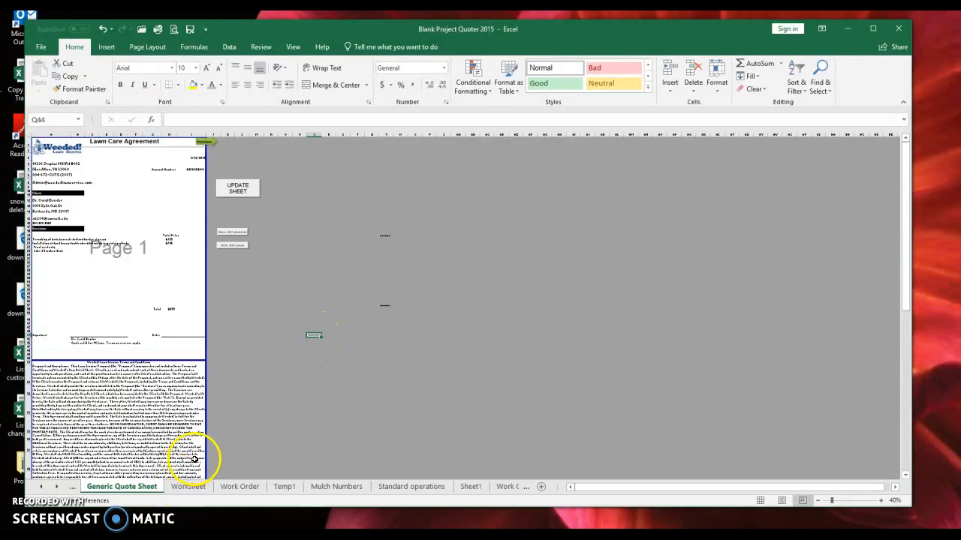
- On the Work Order sheet, review the client details and the MISS UTILITY REQUIRED note
click(248, 488)
scroll(360, 285, up, 3)
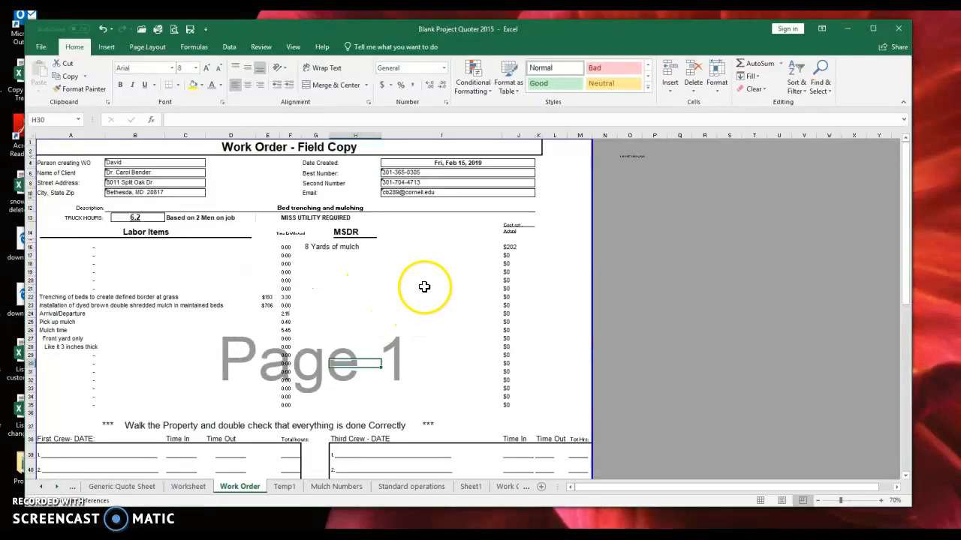
drag(114, 162, 190, 166)
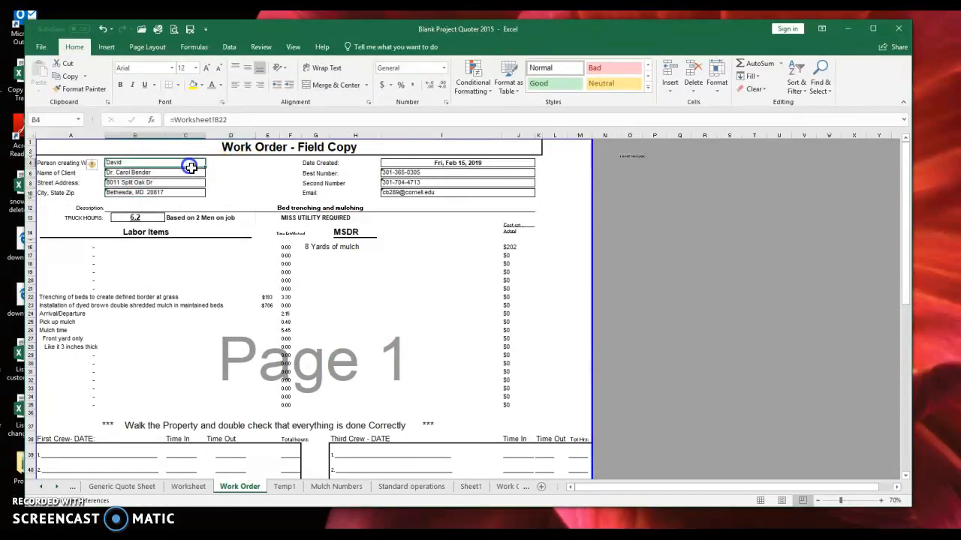
click(397, 296)
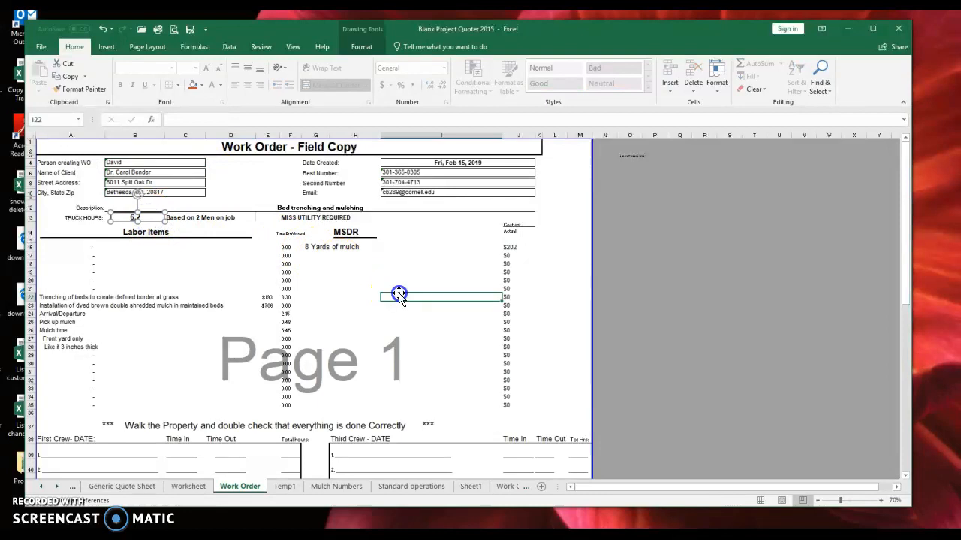
click(333, 216)
click(381, 221)
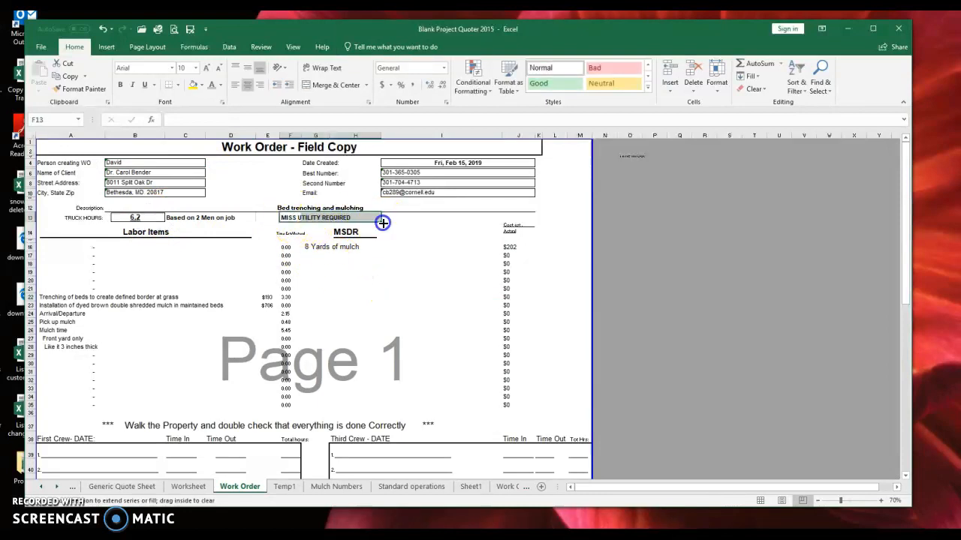
click(371, 279)
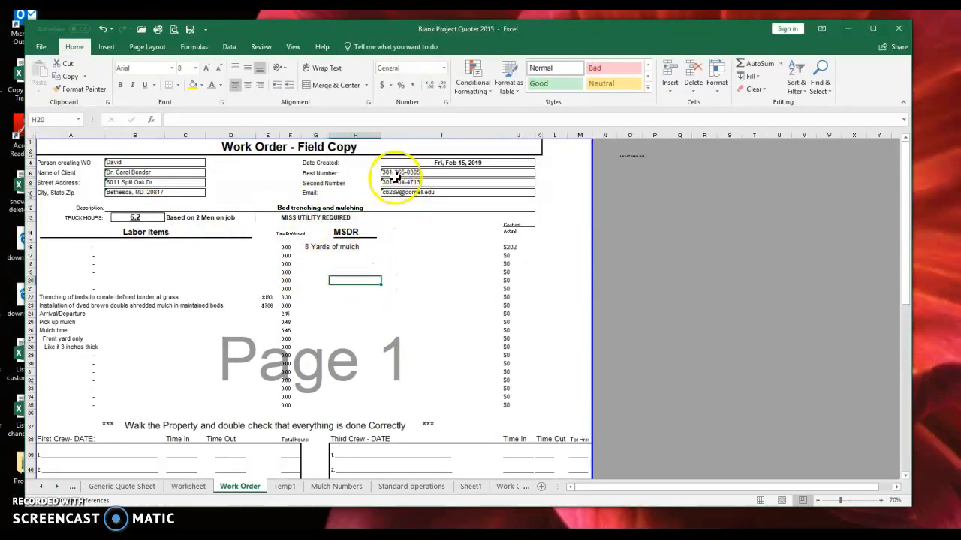
- Inspect the 8 Yards mulch materials, labor items list and MSDR crew sections
click(418, 246)
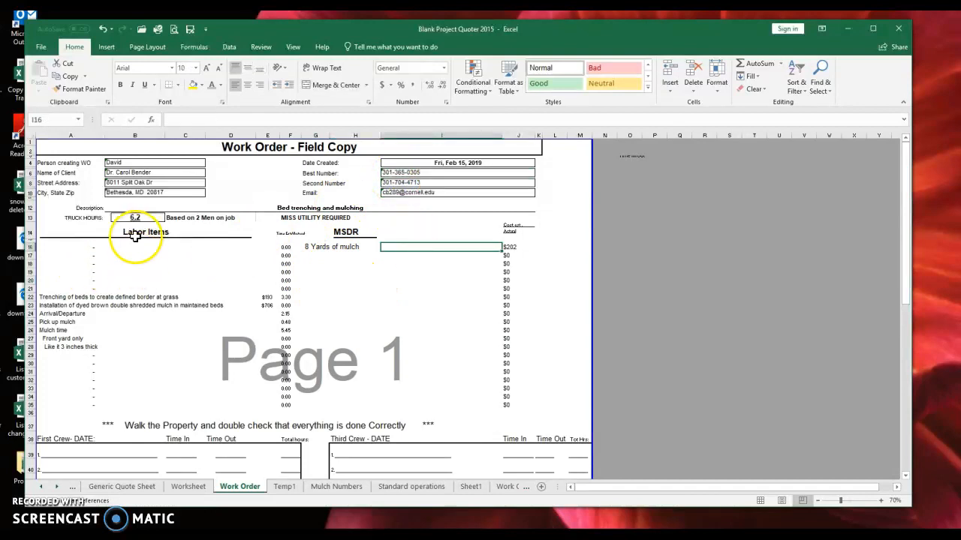
drag(81, 247, 260, 362)
click(328, 358)
click(338, 228)
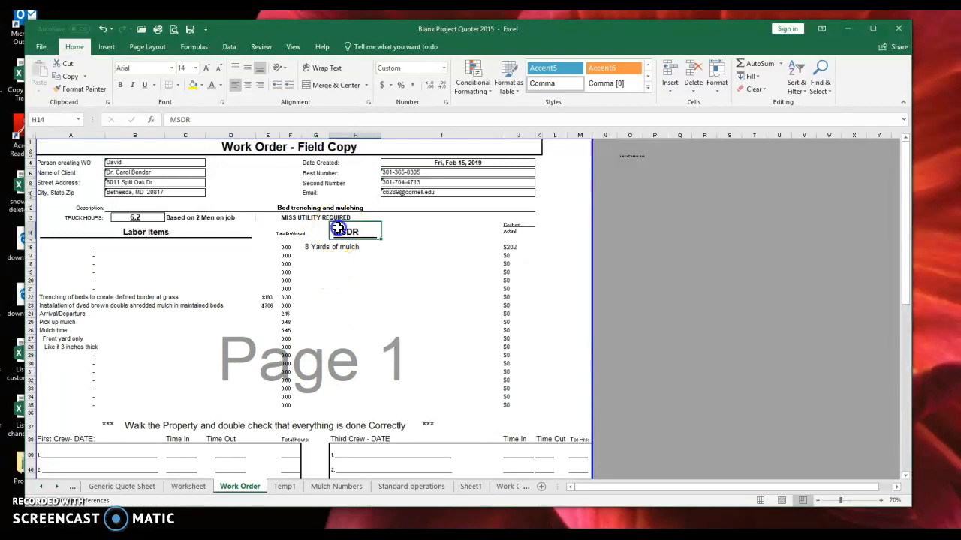
drag(315, 247, 500, 327)
click(445, 345)
scroll(445, 341, down, 3)
scroll(445, 341, down, 3)
drag(82, 278, 294, 350)
click(311, 348)
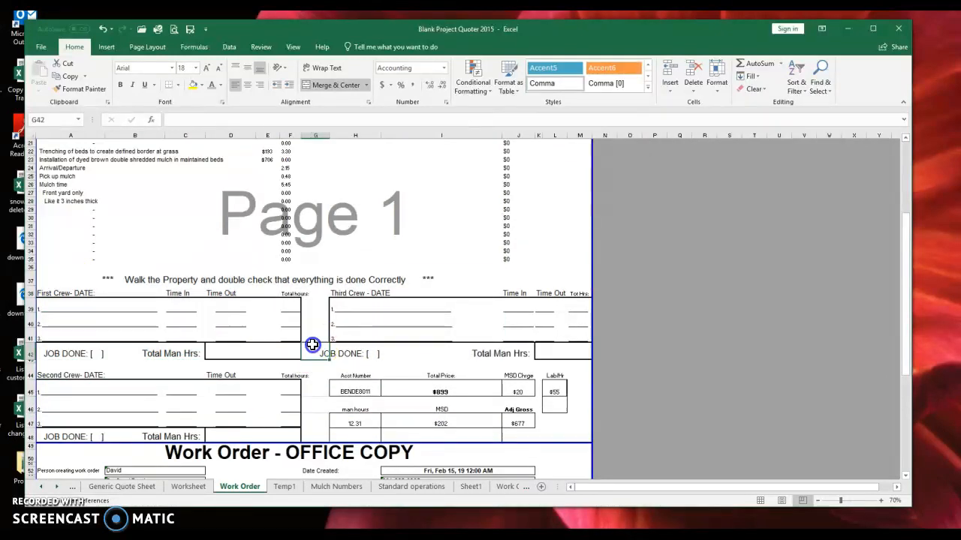
- Check the $899 Total Price, $20 and $202 MSD and $677 Adj Gross formulas, then preview printing
scroll(285, 339, down, 3)
scroll(282, 338, up, 6)
scroll(337, 378, down, 10)
scroll(335, 364, up, 7)
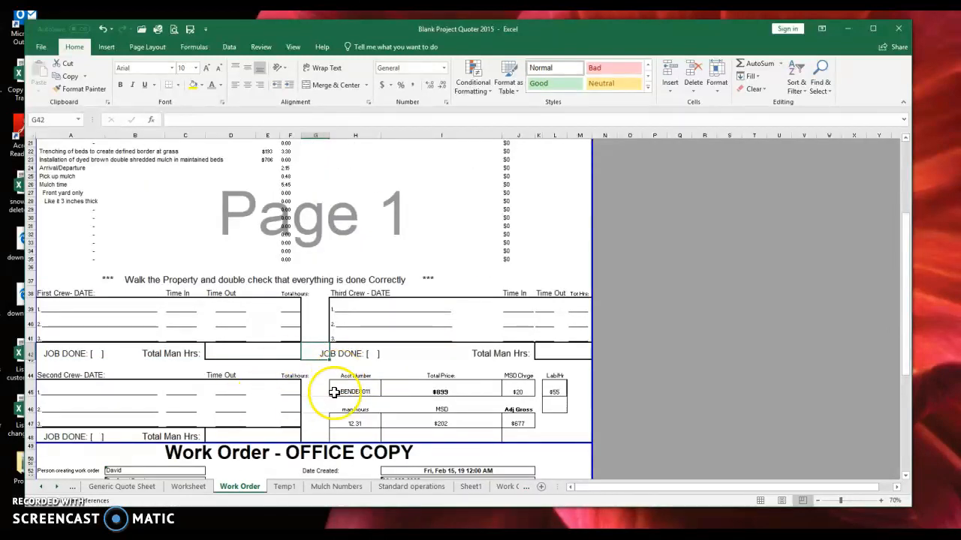
click(436, 393)
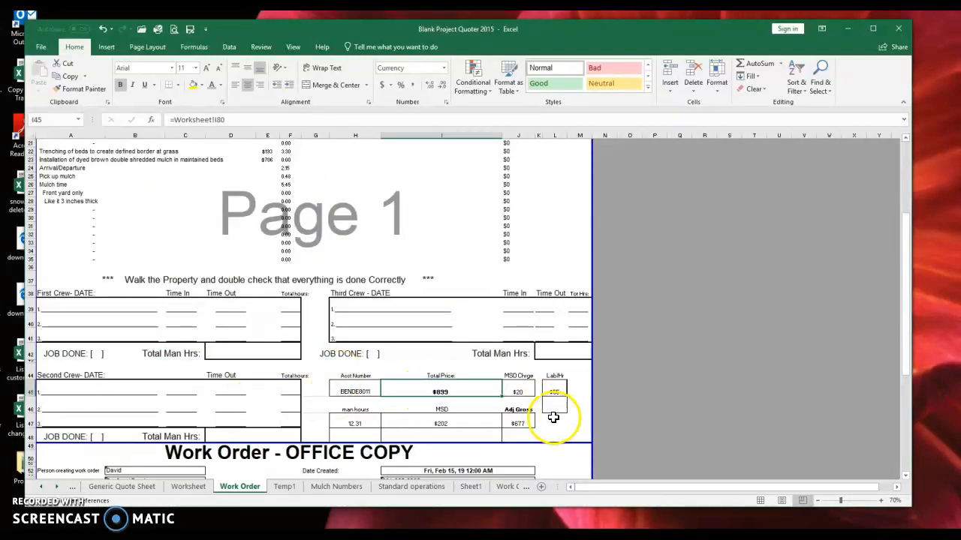
click(525, 391)
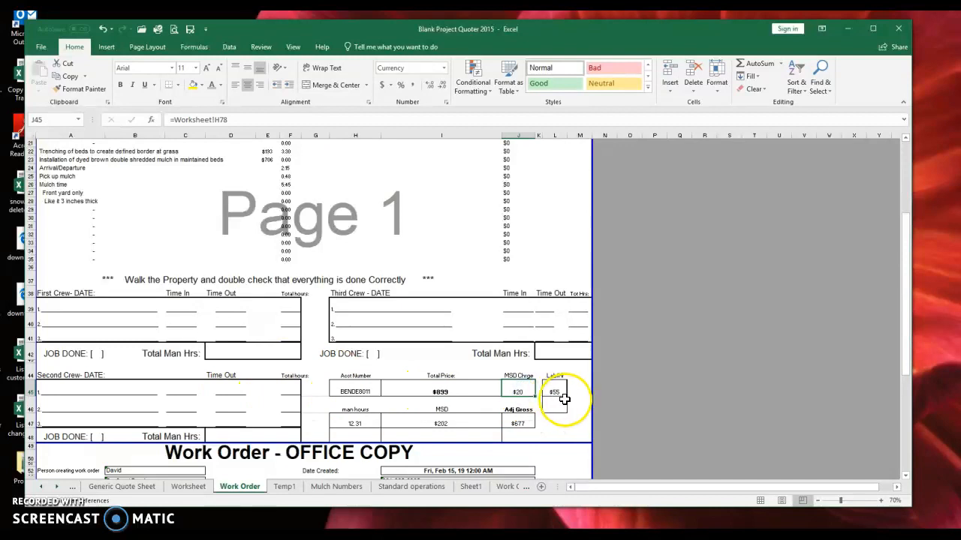
scroll(562, 399, up, 2)
scroll(551, 398, down, 2)
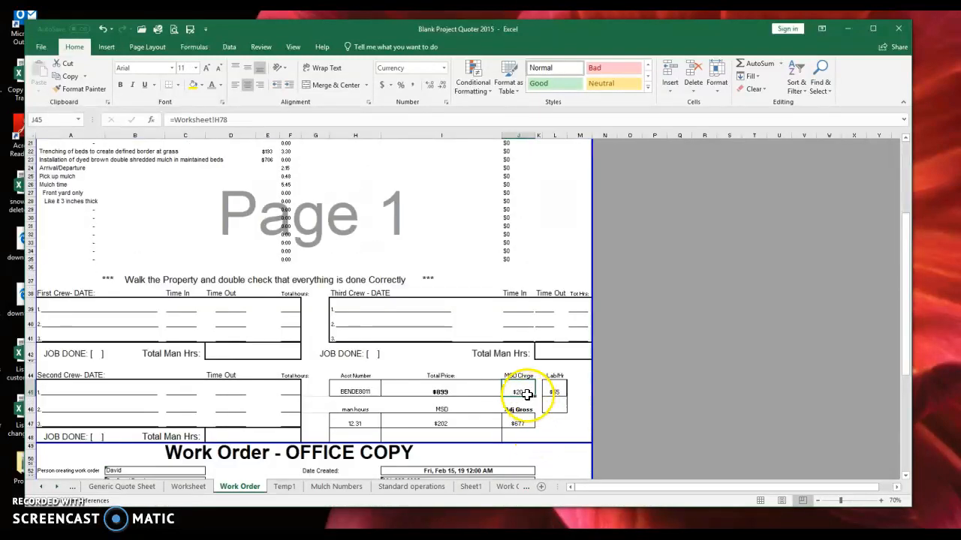
click(456, 421)
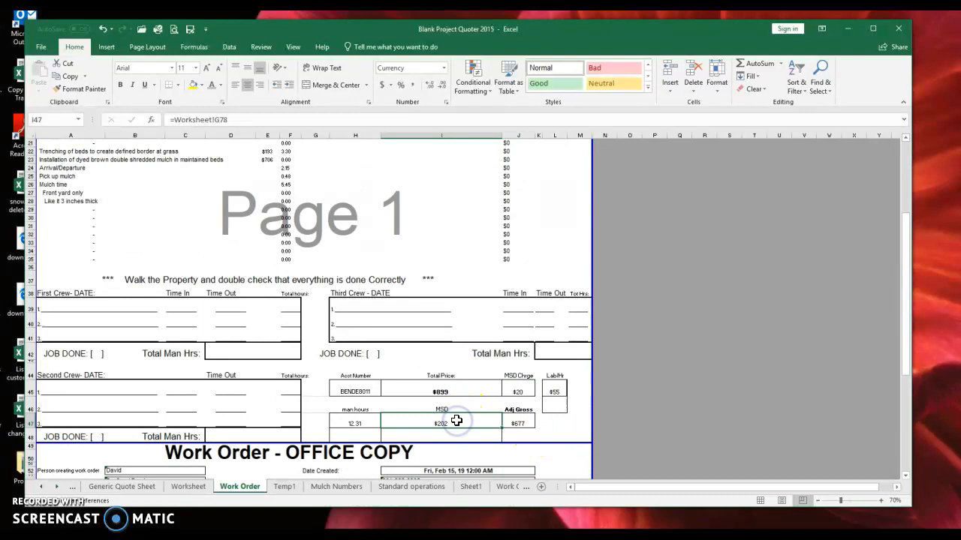
click(528, 423)
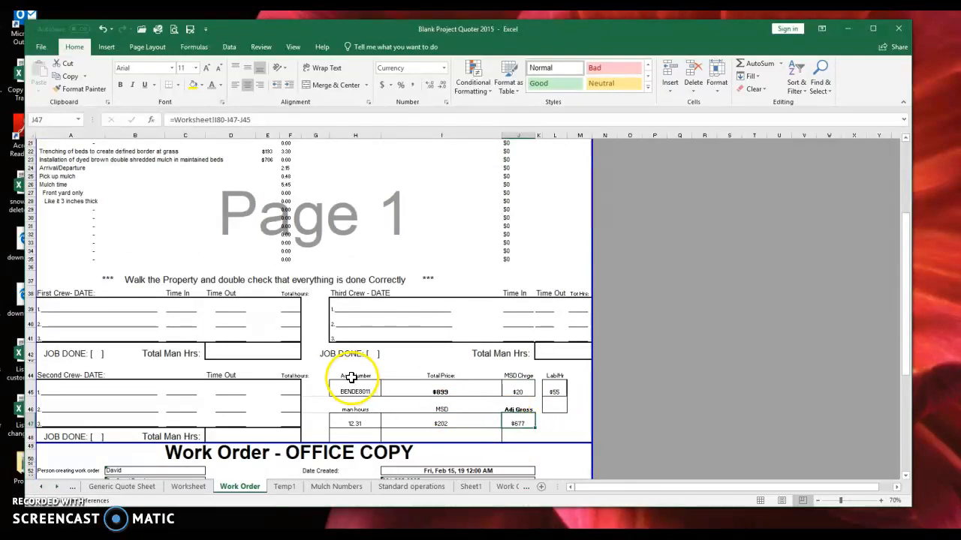
scroll(350, 379, up, 7)
click(141, 30)
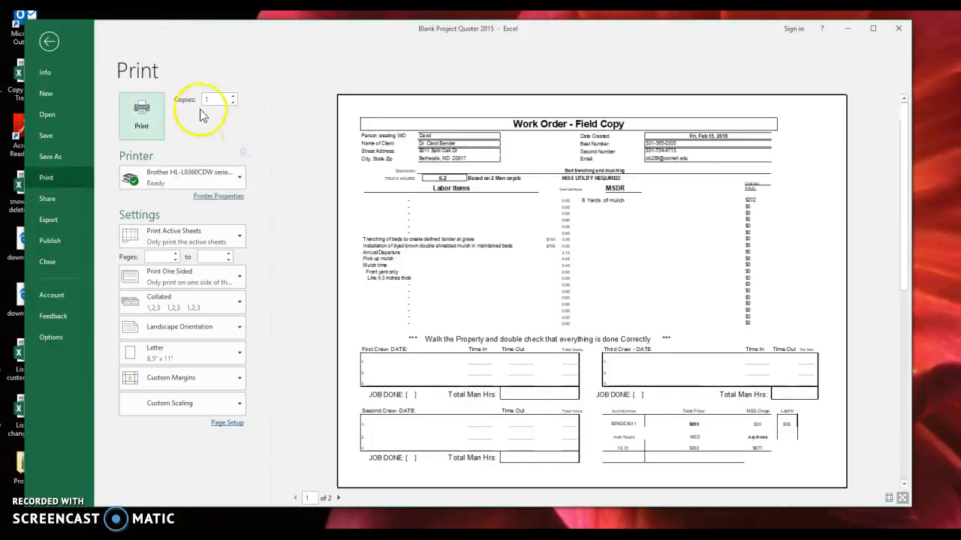
- Leave the print preview, create a new blank workbook Book2 with Ctrl+N, and select E4
click(59, 46)
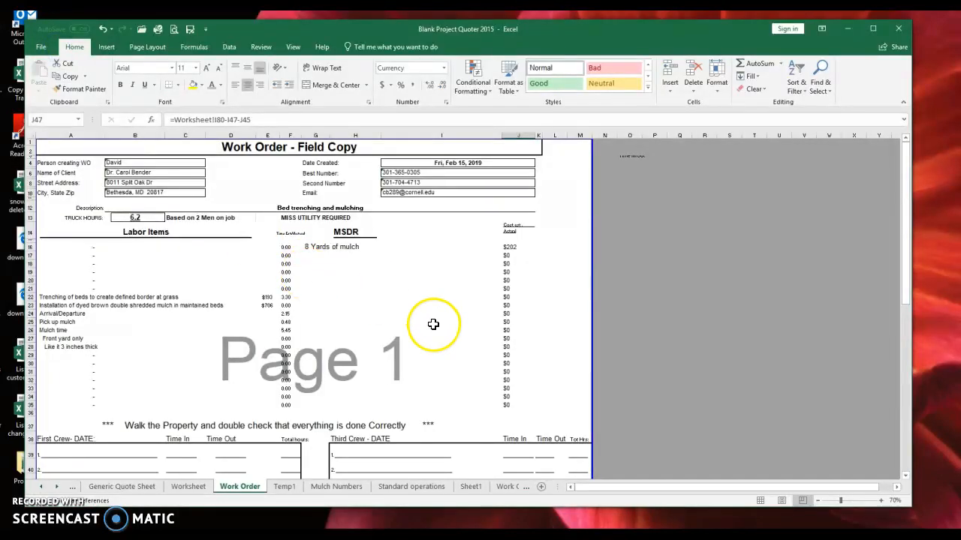
key(ctrl+n)
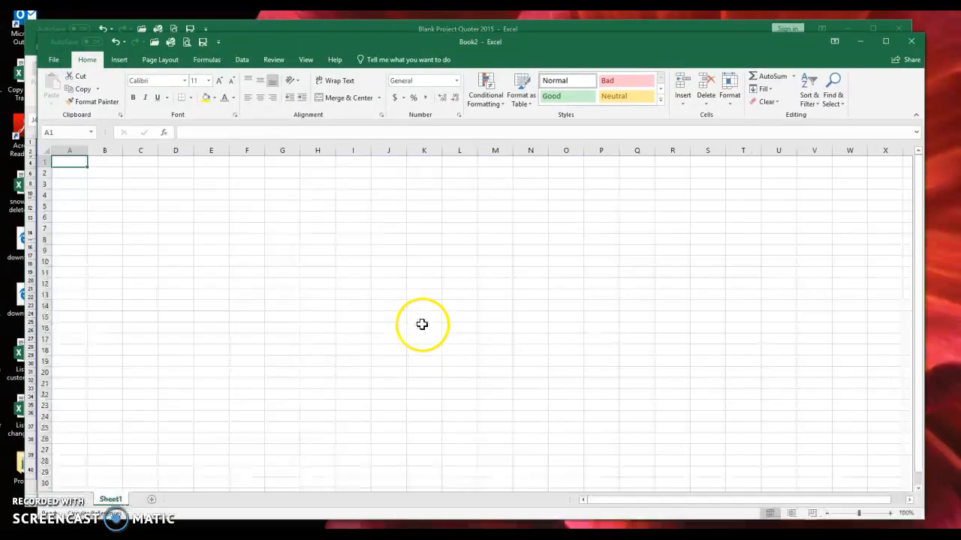
click(207, 195)
- Widen column E and enter 'New Client intake form...', 'data into a database', 'Project Quoter', 'Quote', 'Work order'
drag(229, 151, 488, 180)
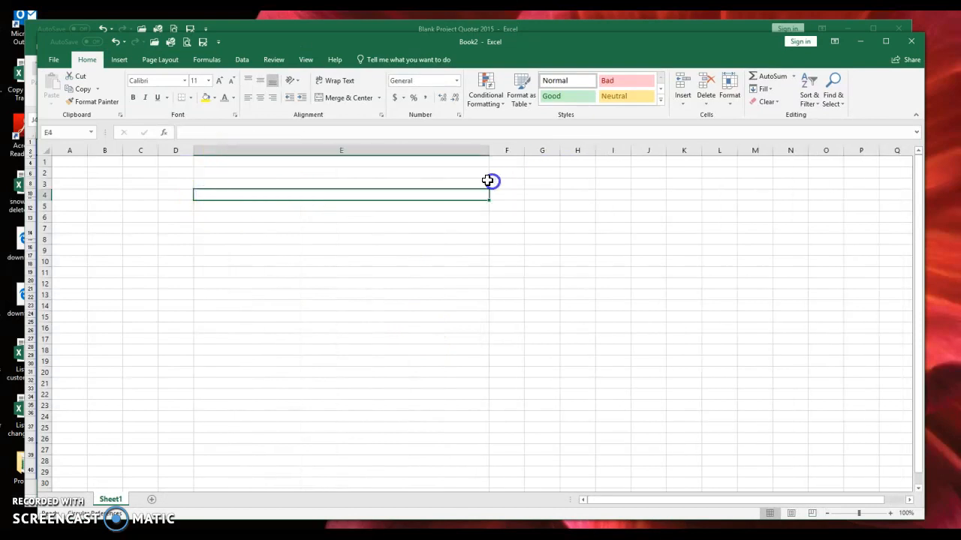
text(New Client intake form...)
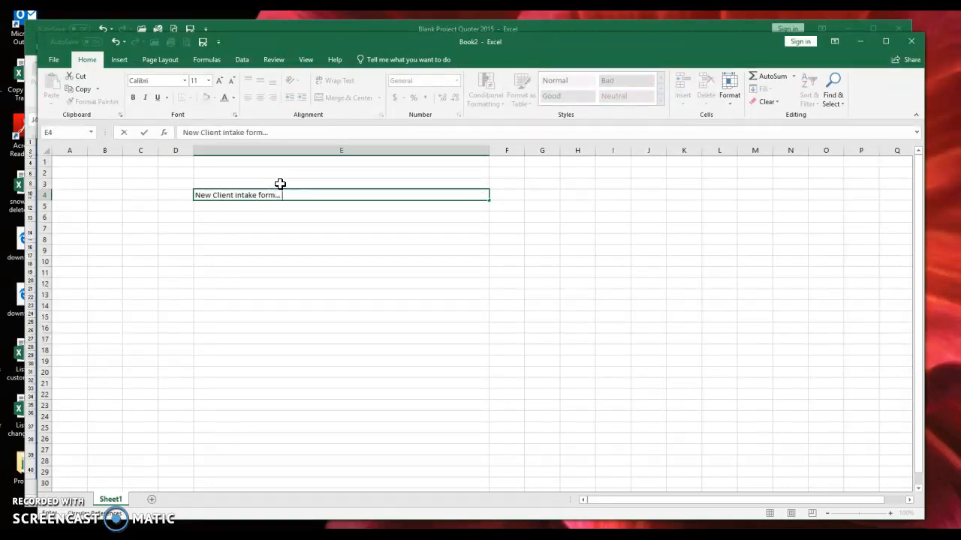
key(Return)
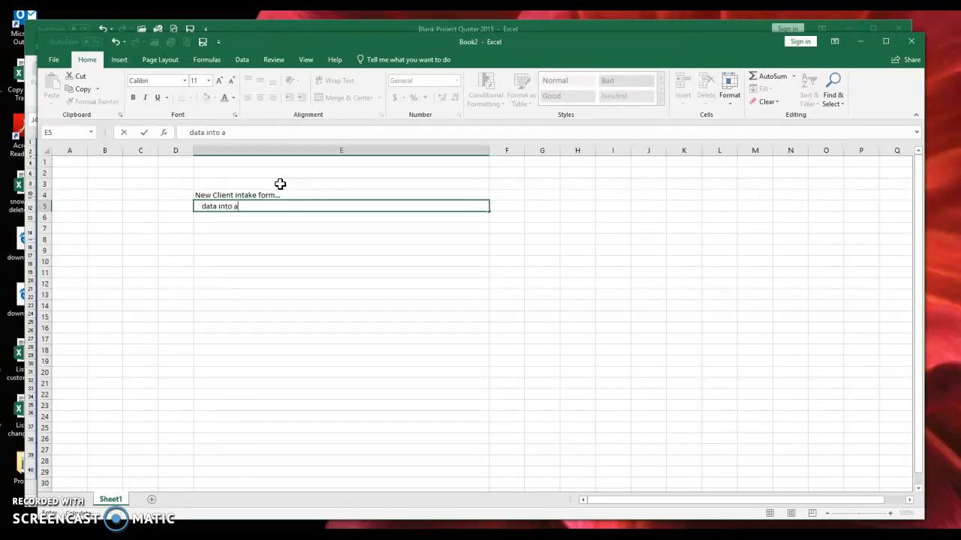
text(data into a database)
key(Return)
key(Return)
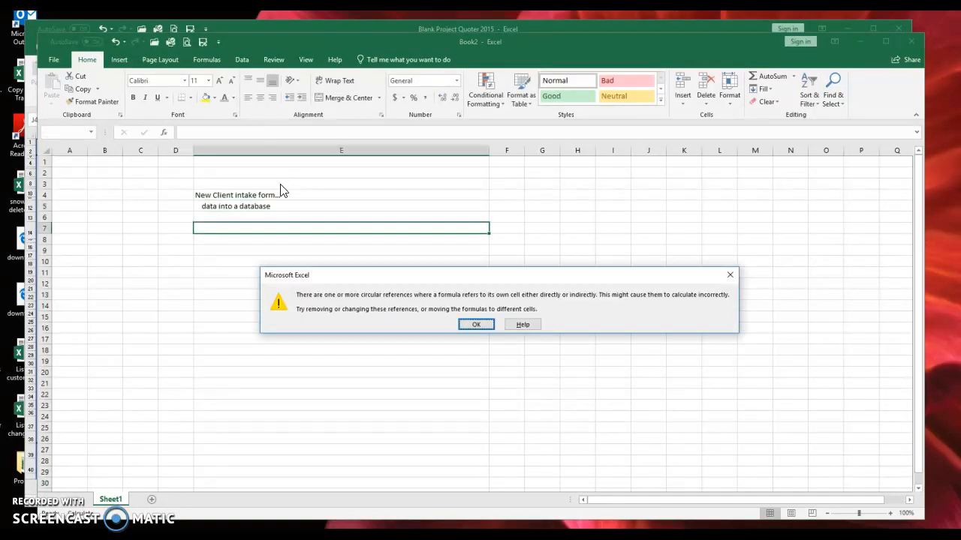
click(481, 324)
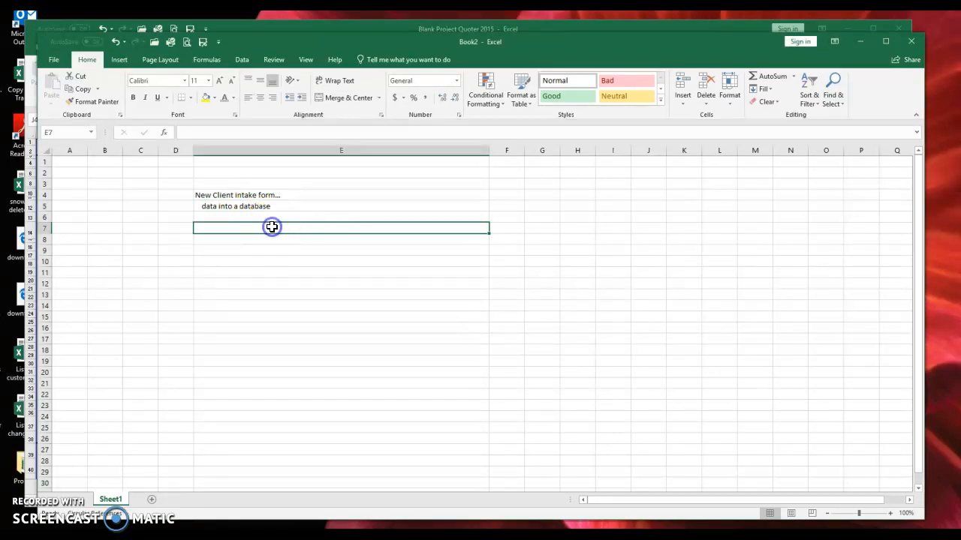
text(Project Quoter)
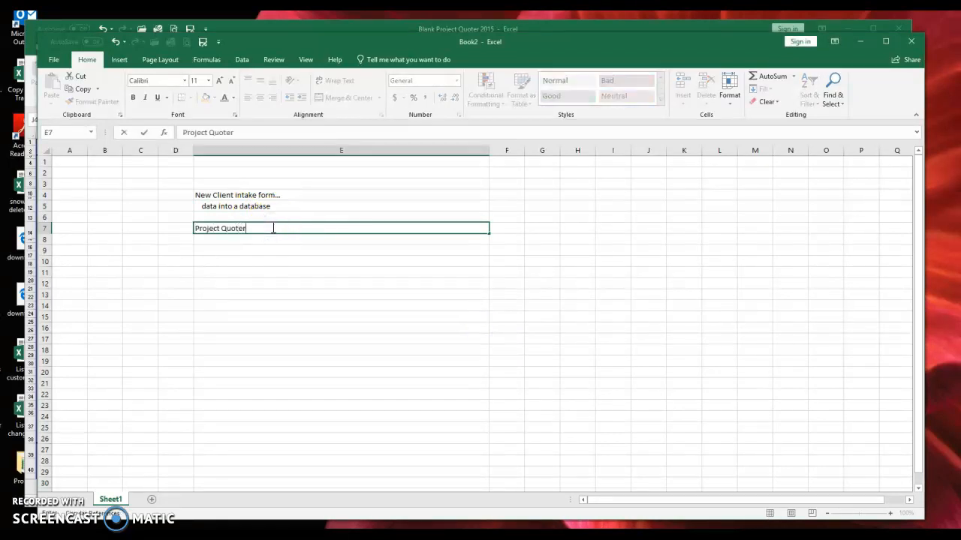
key(Return)
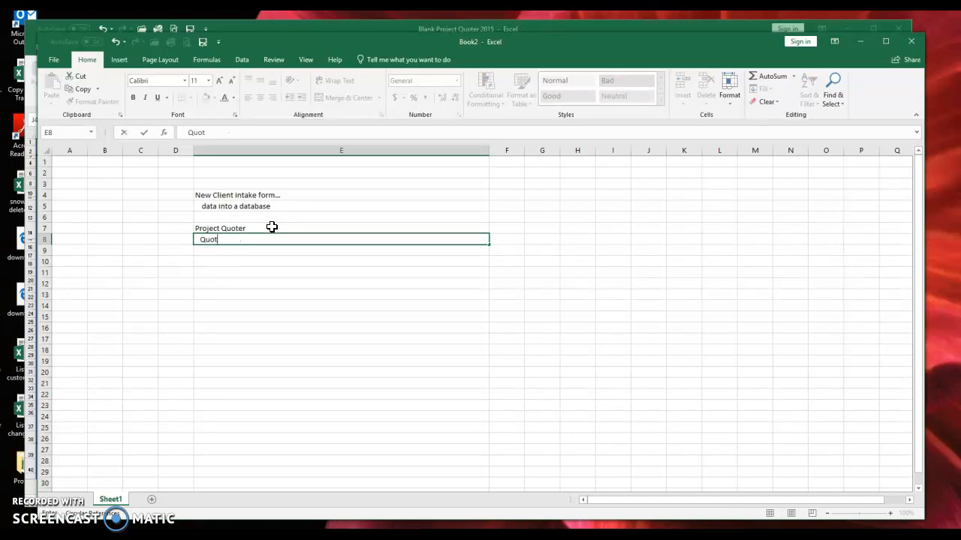
key(Return)
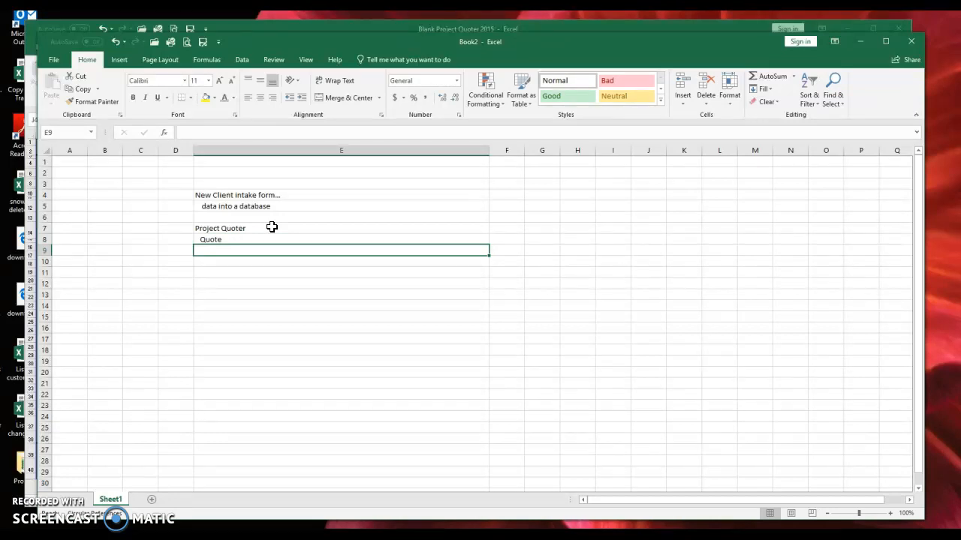
text(Work order)
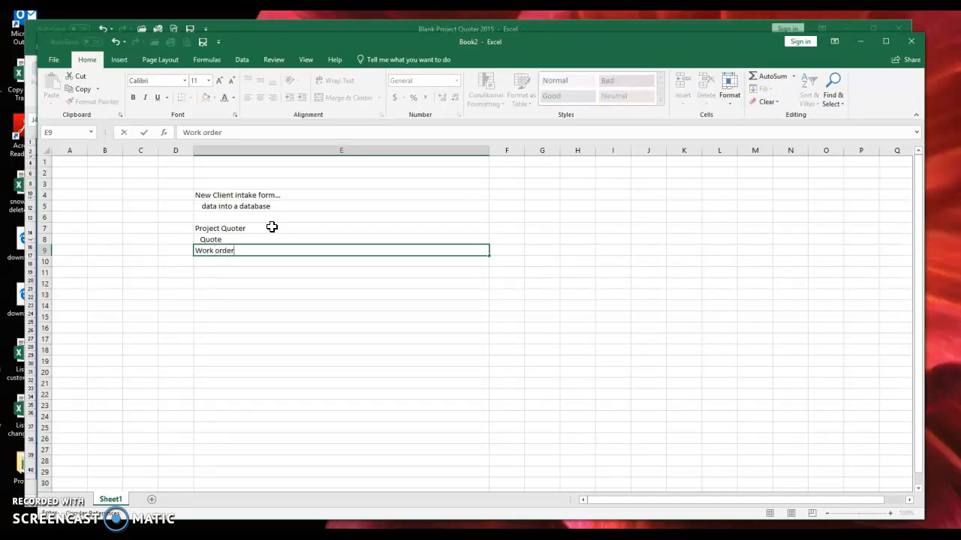
key(Return)
key(Return)
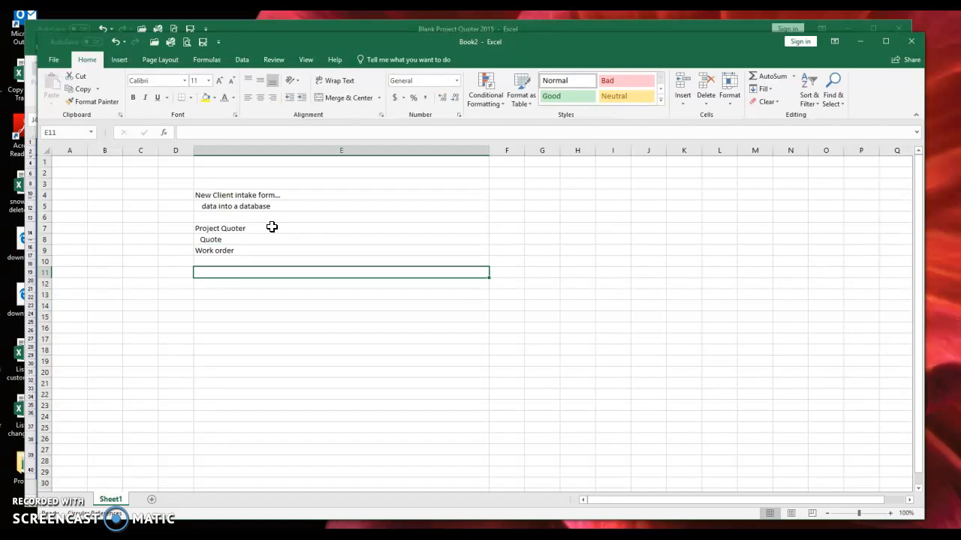
- Switch to the client notification workbook and restore its window to a smaller size
click(279, 536)
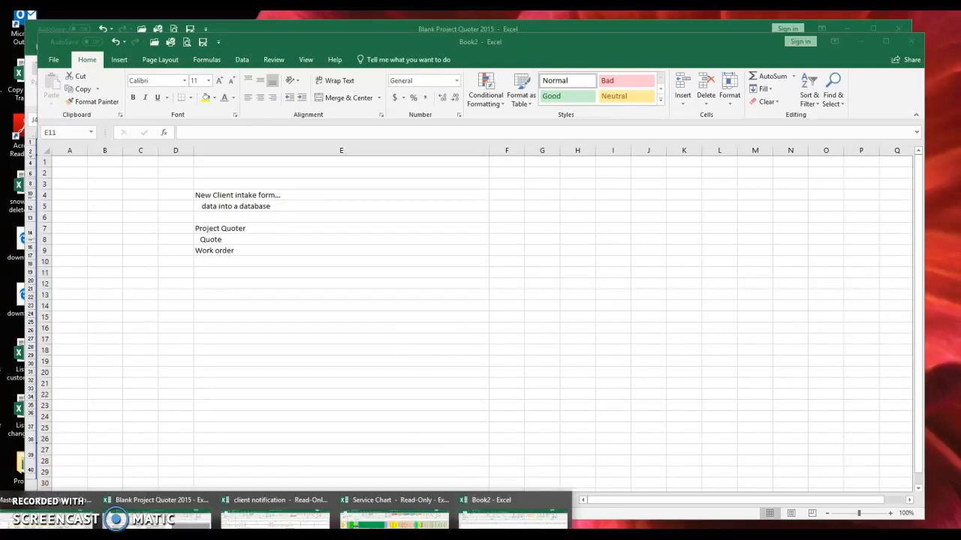
click(352, 375)
click(280, 536)
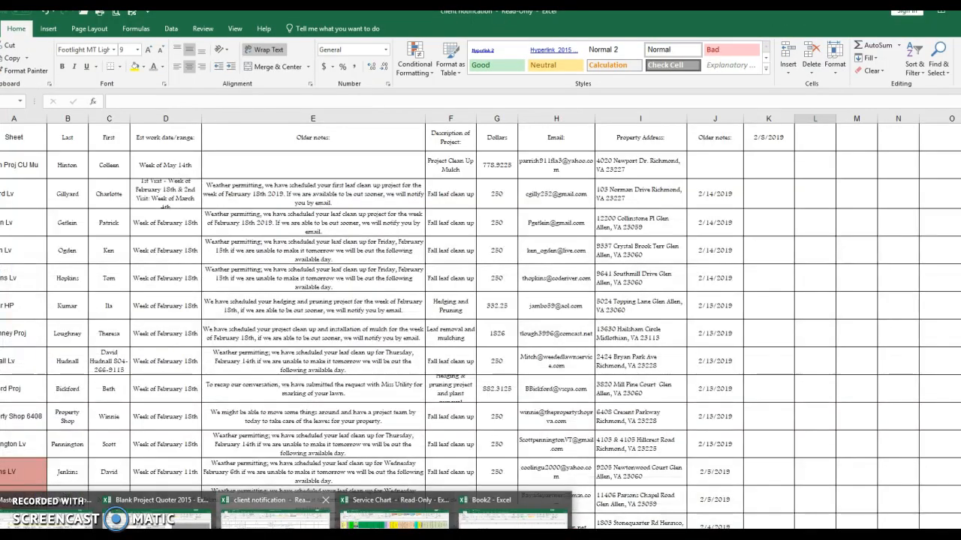
click(276, 516)
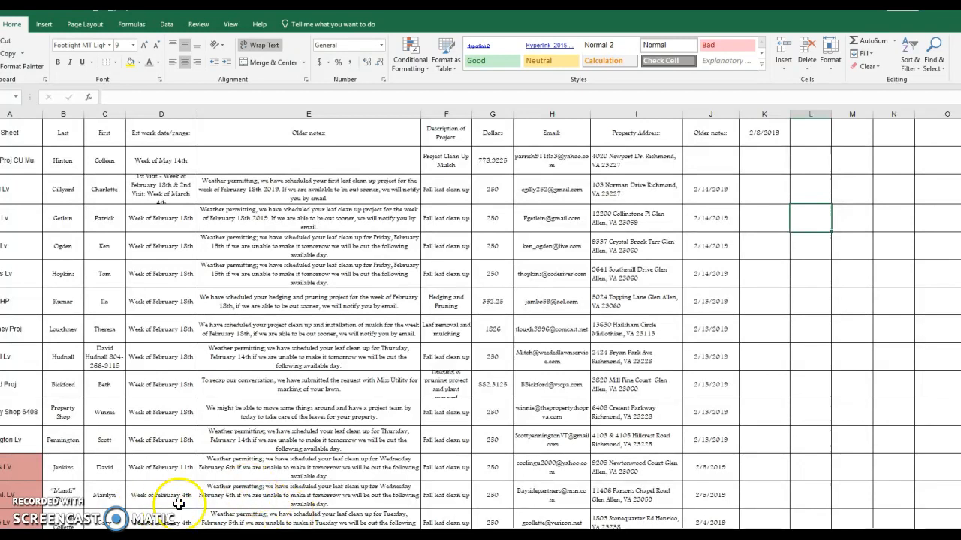
drag(381, 15, 450, 47)
- Browse the individual client project sheets and return to the first client's sheet
click(293, 432)
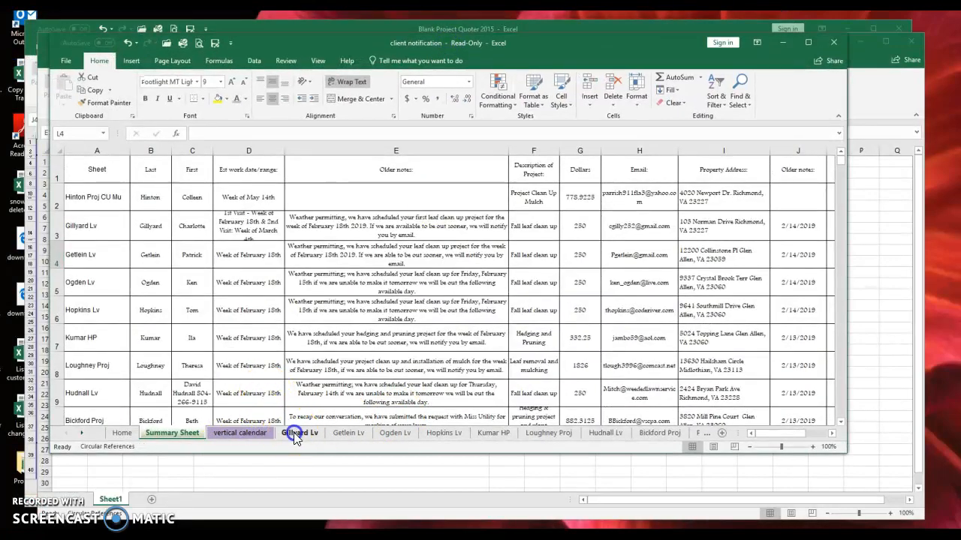
click(337, 432)
click(384, 432)
click(429, 432)
click(490, 433)
click(534, 432)
click(295, 434)
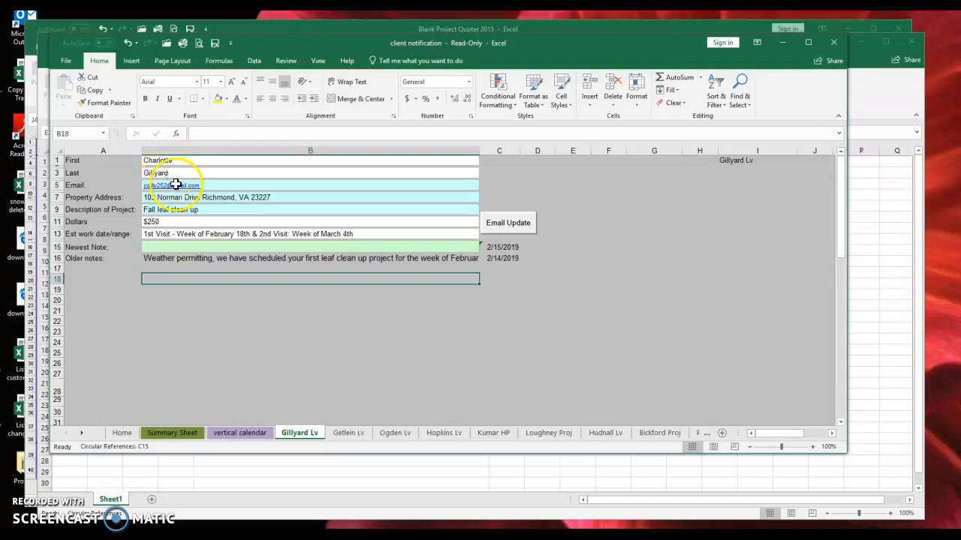
- Review the Fall leaf clean up job details and enter Newest Note 'We have orderd your materials'
click(167, 197)
click(174, 209)
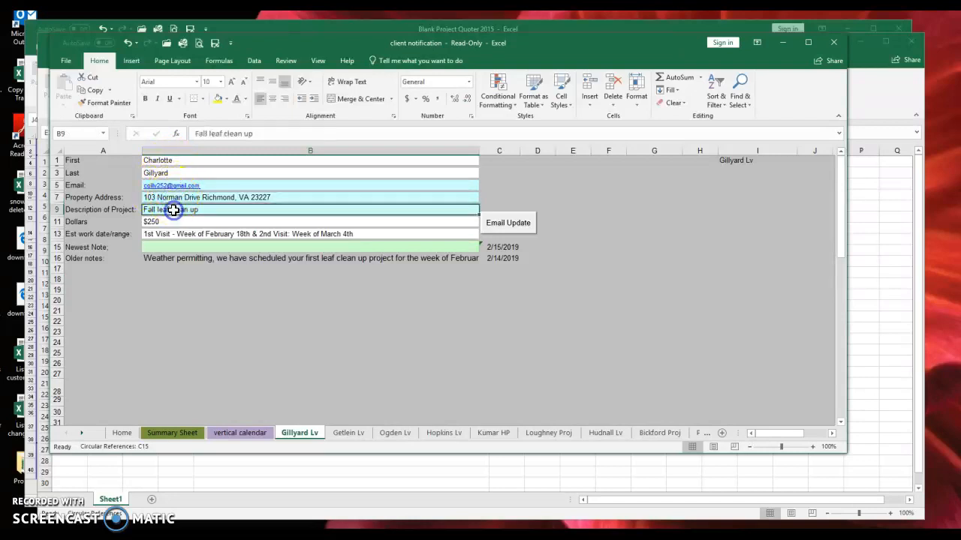
click(175, 213)
click(164, 223)
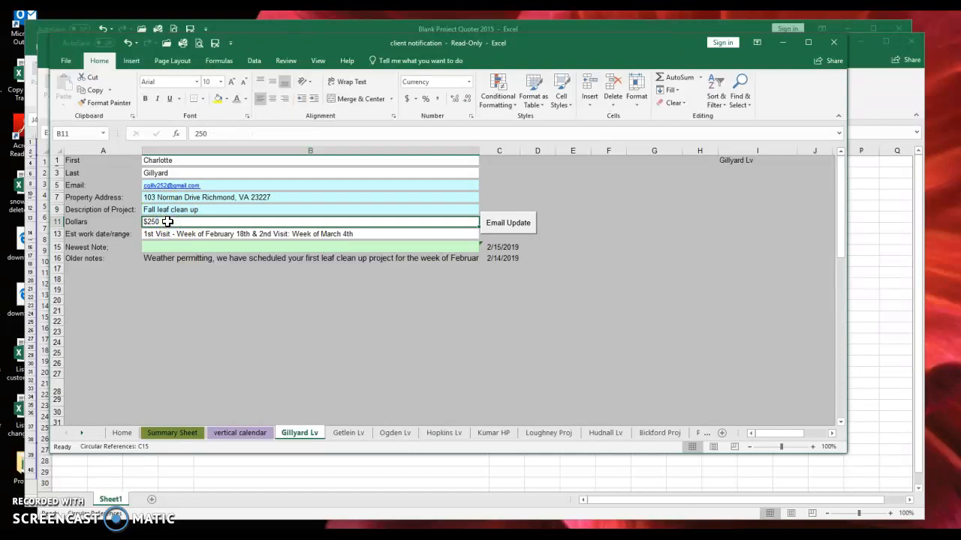
click(182, 237)
click(178, 246)
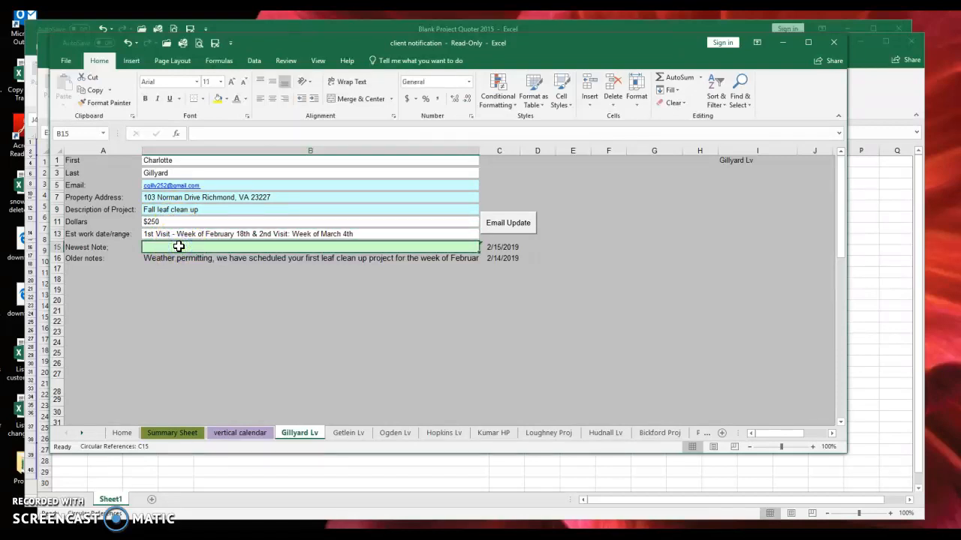
text(We)
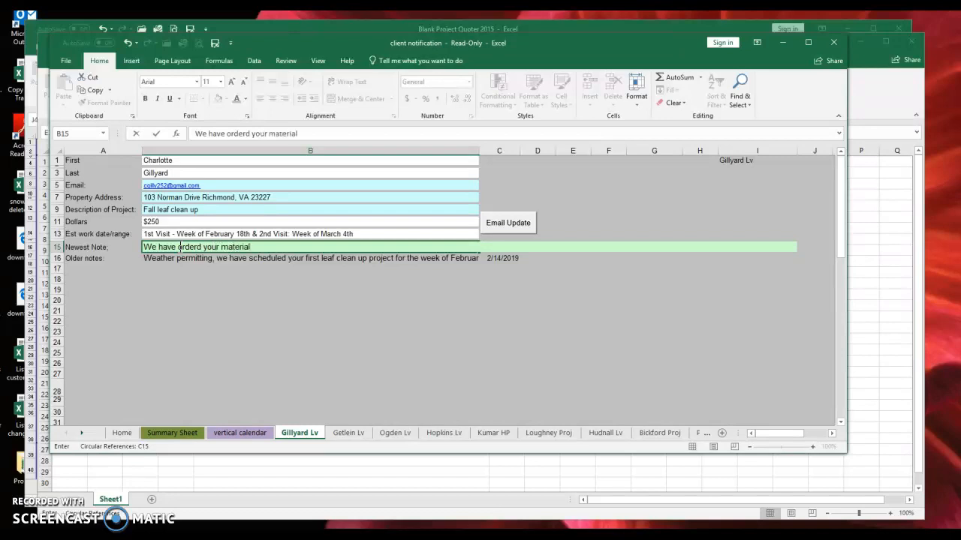
text(have orderd your materials)
key(Return)
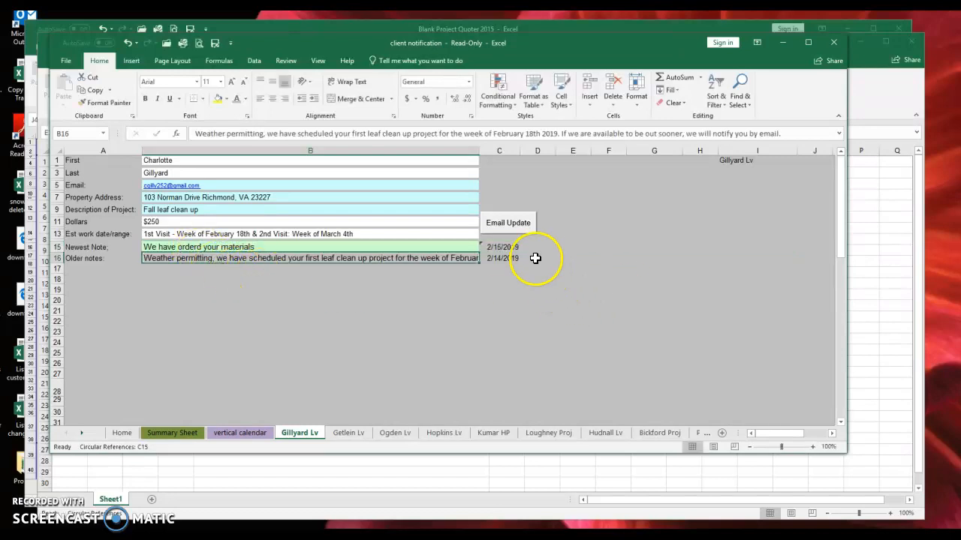
click(501, 233)
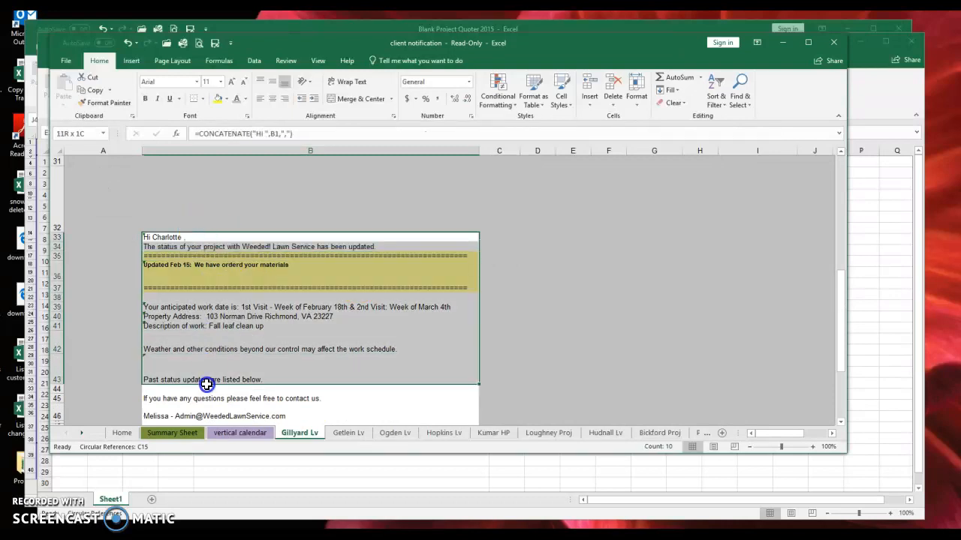
- Review the generated email's status, update note, anticipated work date and property address lines
click(195, 247)
click(187, 273)
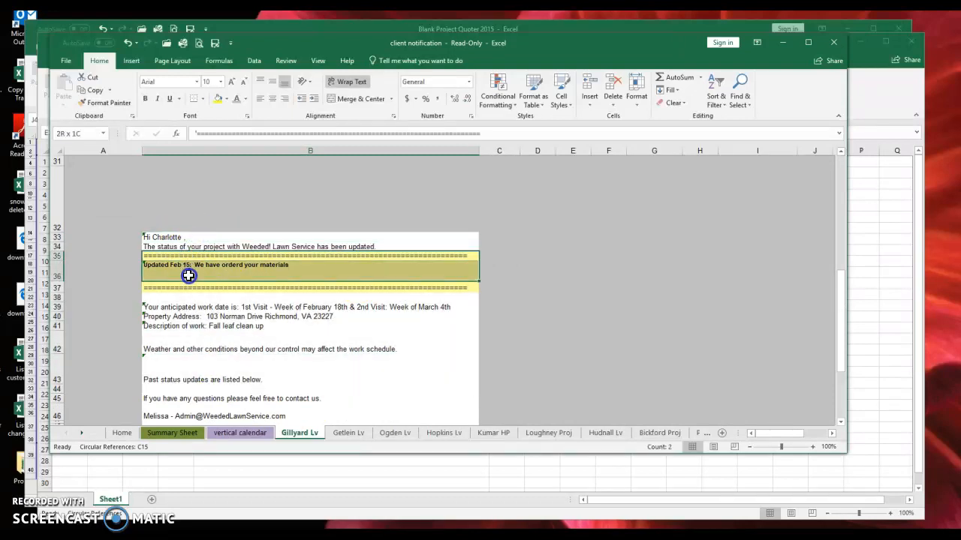
click(206, 308)
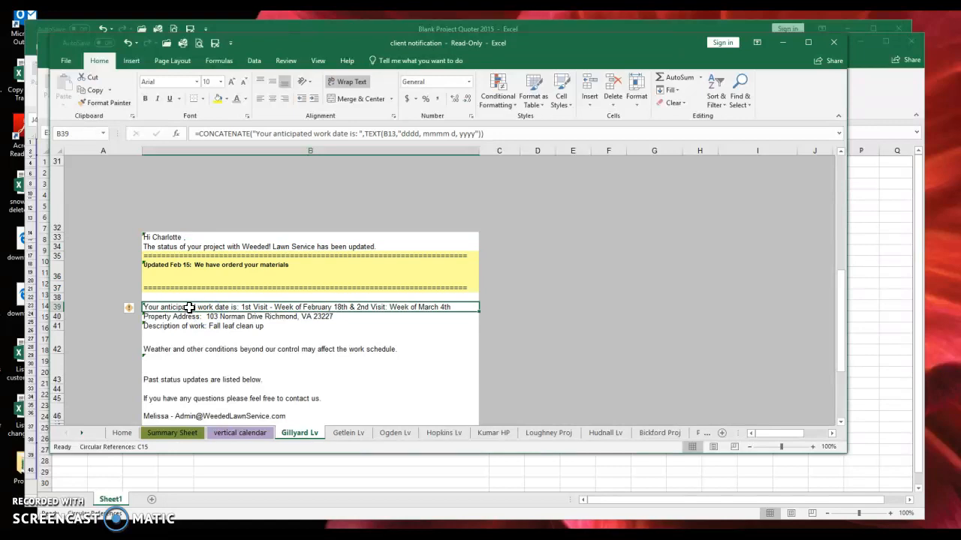
click(187, 319)
scroll(188, 320, down, 3)
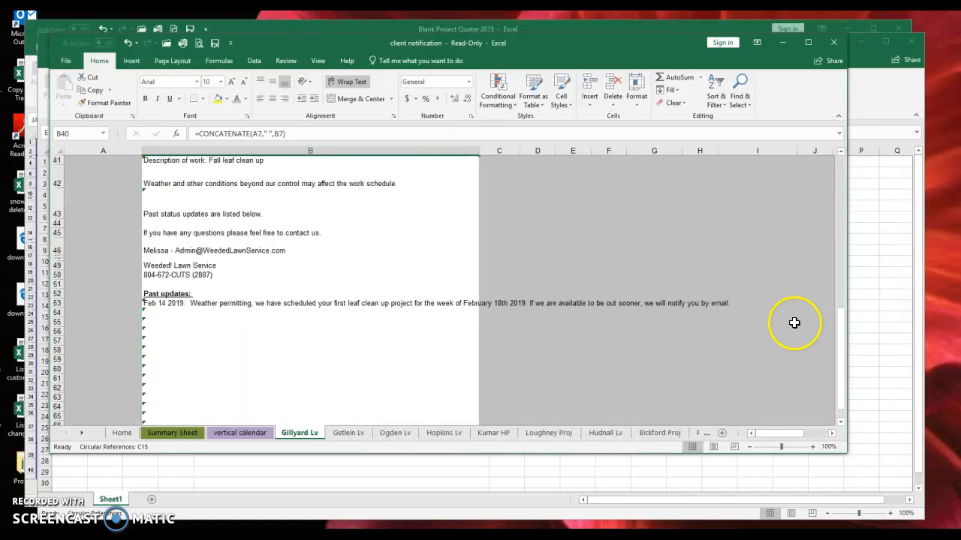
drag(843, 323, 842, 294)
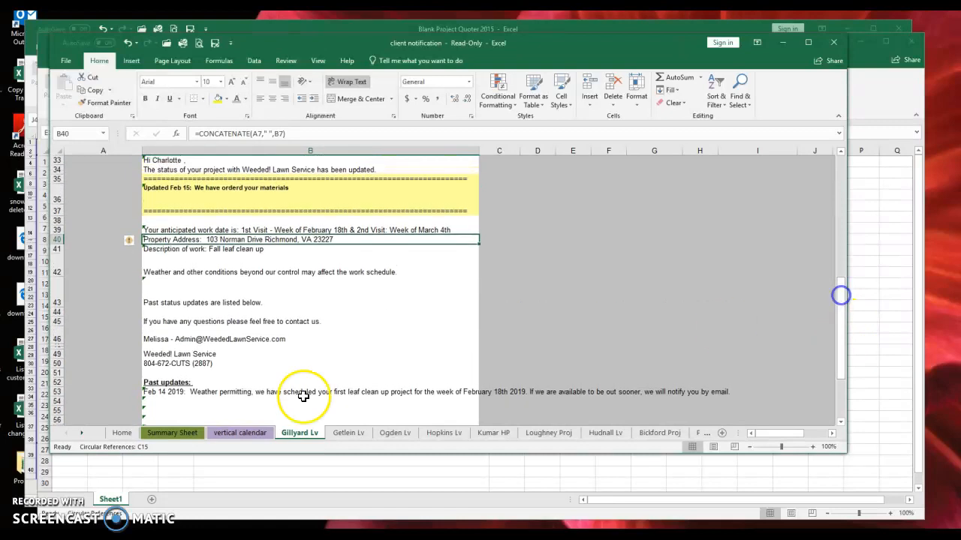
- Check the Summary Sheet's client lookup entries, then move to the vertical calendar sheet
click(172, 433)
click(188, 240)
scroll(154, 237, down, 13)
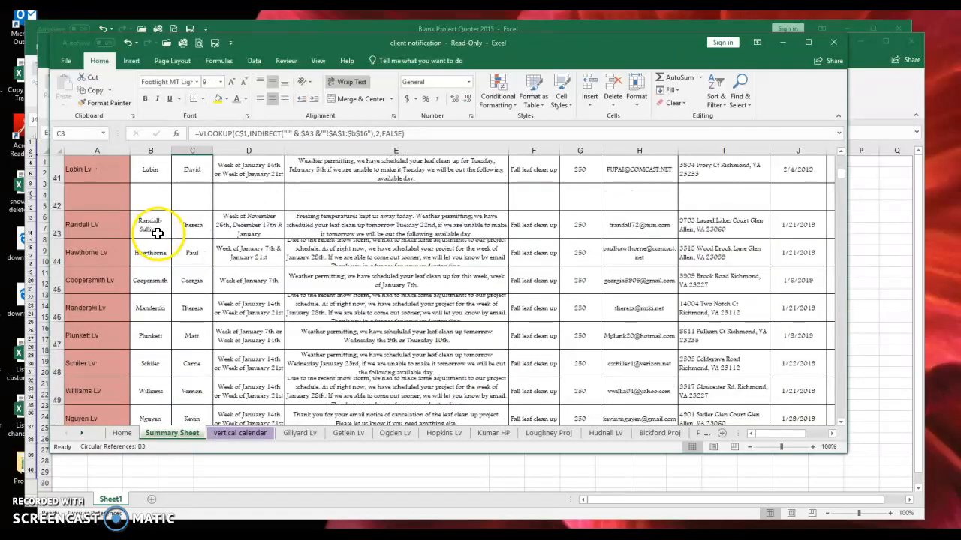
scroll(154, 237, up, 10)
click(101, 254)
click(106, 229)
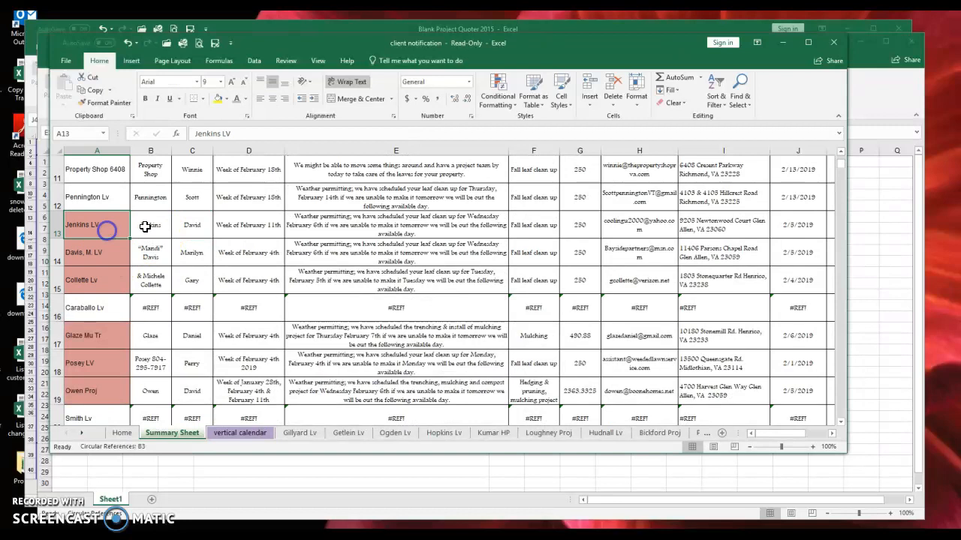
scroll(127, 218, up, 4)
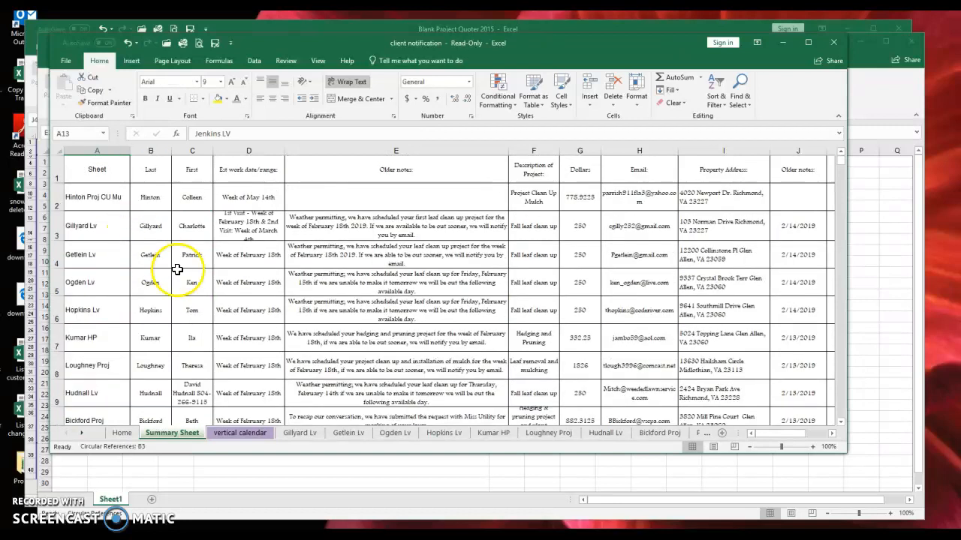
click(242, 433)
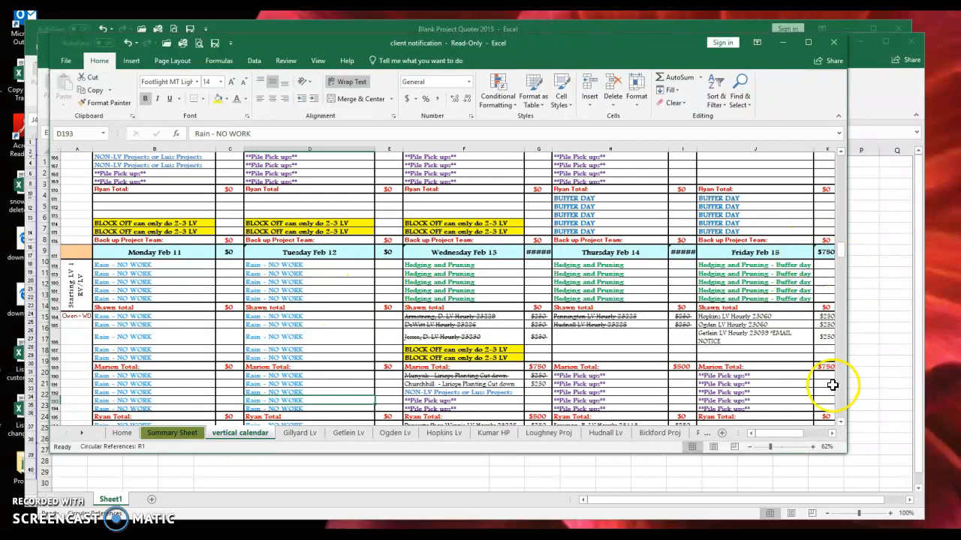
- Widen the workbook window to show the full week of Feb 11 through Saturday Feb 16
click(840, 422)
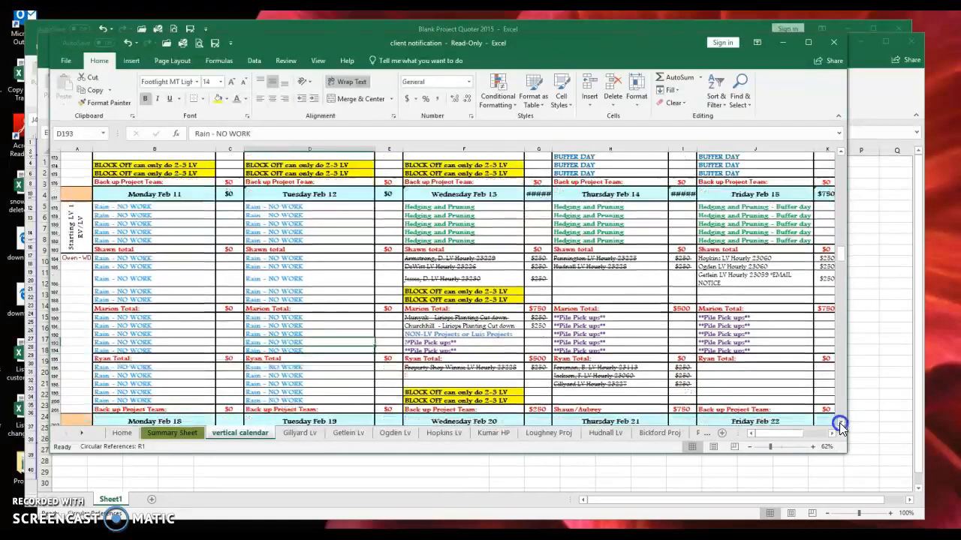
drag(848, 243, 930, 240)
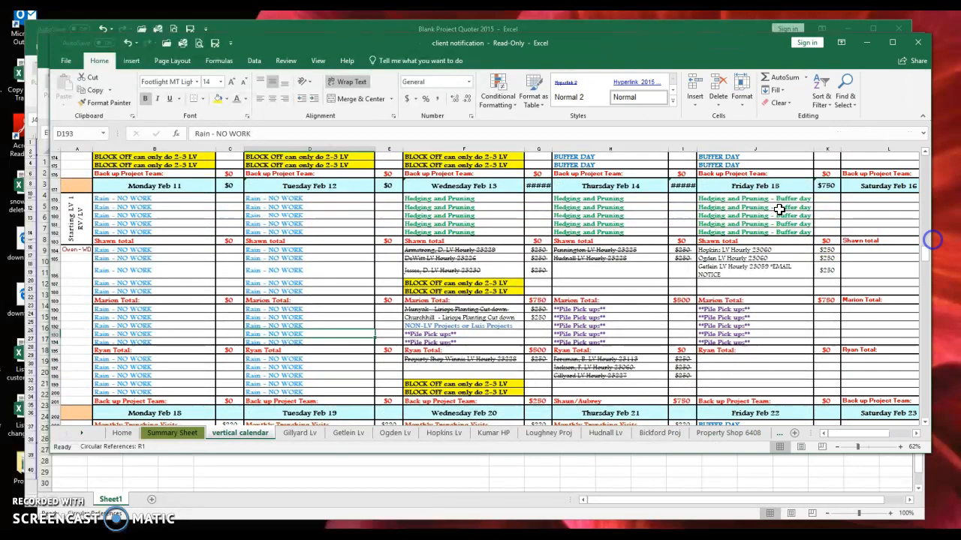
drag(124, 188, 873, 392)
click(357, 244)
drag(101, 186, 878, 188)
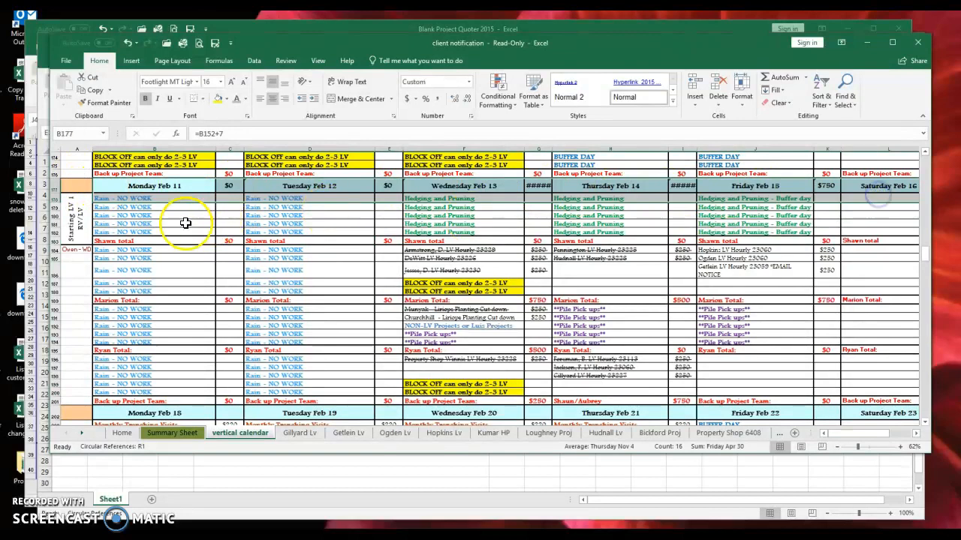
- Select the Rain - NO WORK entries and total the Wednesday Feb 13 $250 job charges
click(141, 196)
mouse_move(141, 197)
mouse_down()
mouse_move(480, 249)
mouse_move(868, 237)
mouse_move(723, 237)
mouse_up()
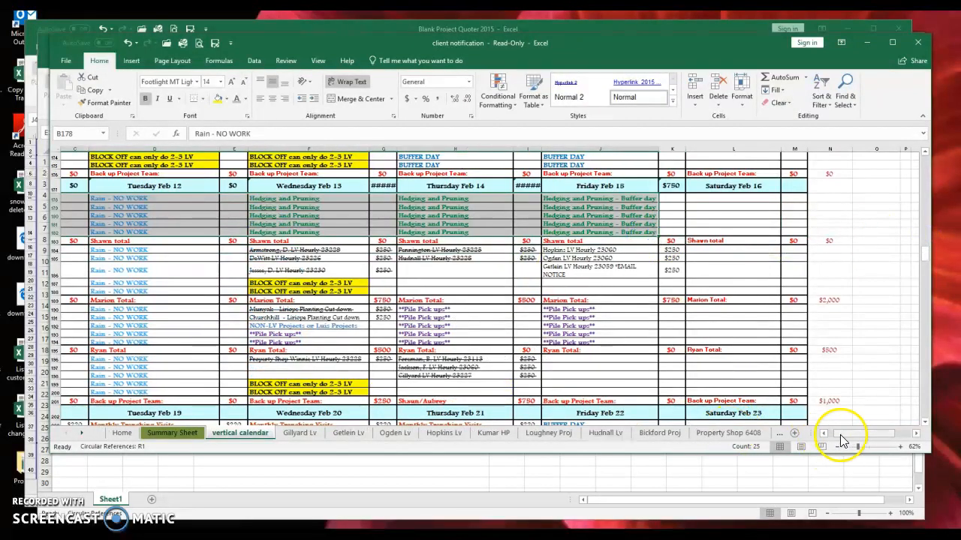
drag(842, 434, 833, 433)
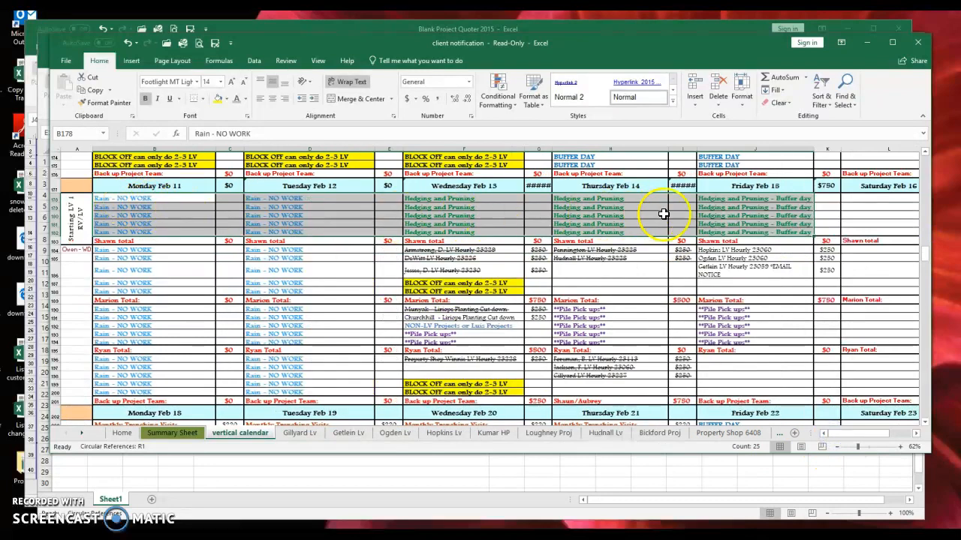
click(617, 224)
drag(145, 249, 770, 281)
click(794, 281)
drag(550, 276, 667, 277)
drag(448, 250, 448, 272)
drag(540, 253, 540, 272)
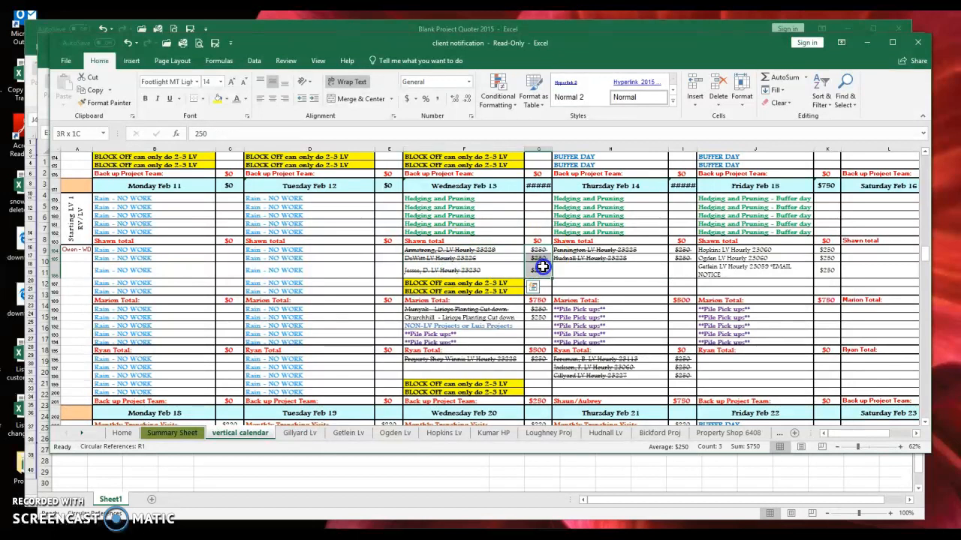
click(540, 298)
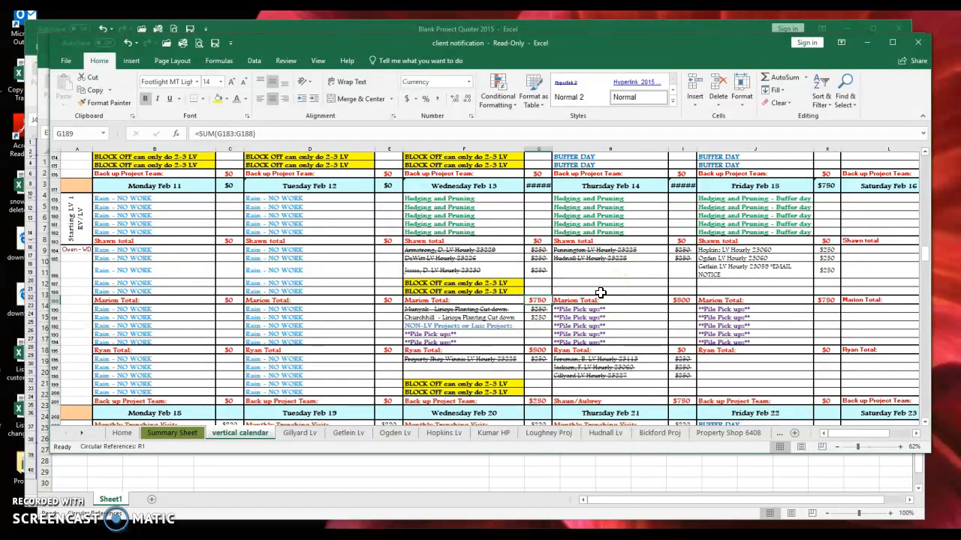
click(328, 290)
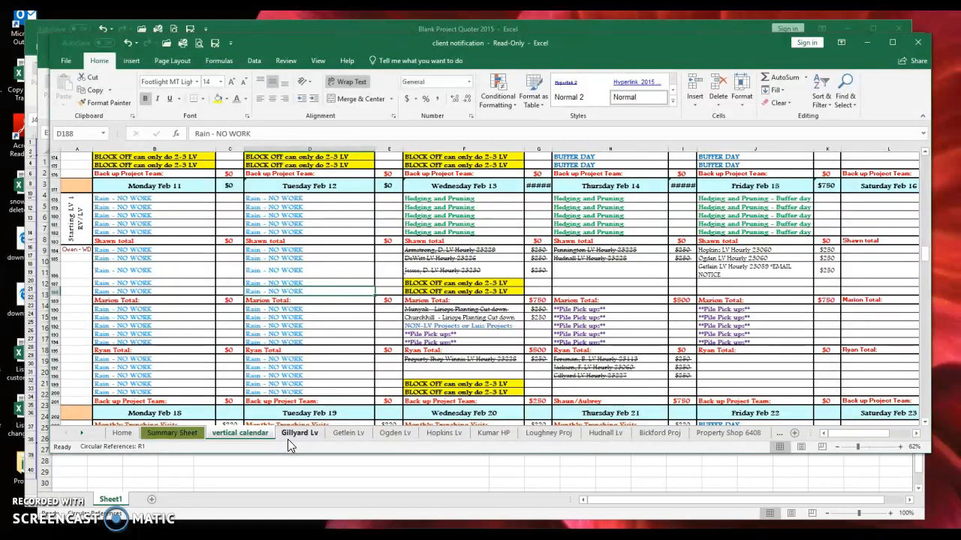
- Switch from Book2 to the Service Chart workbook, restore its window and zoom out to 60%
click(318, 471)
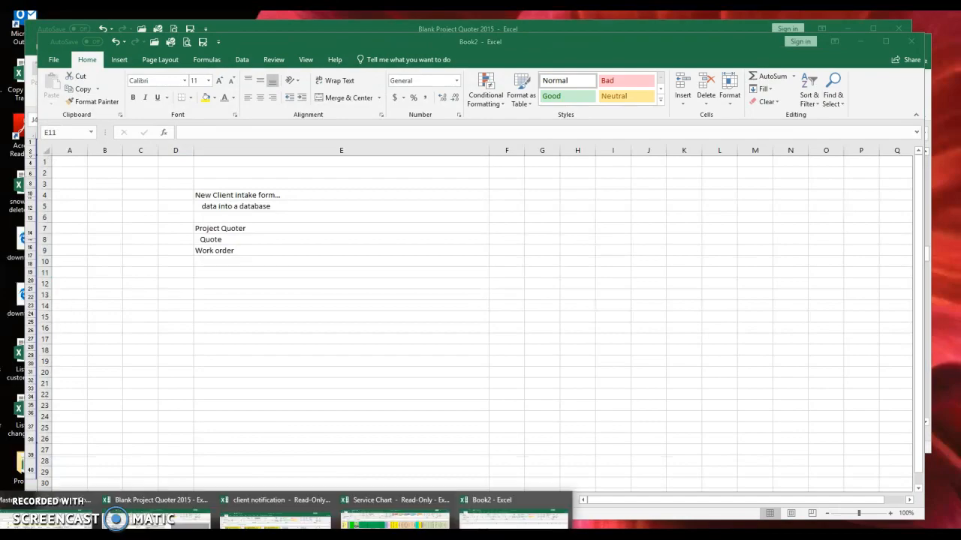
click(395, 511)
click(278, 273)
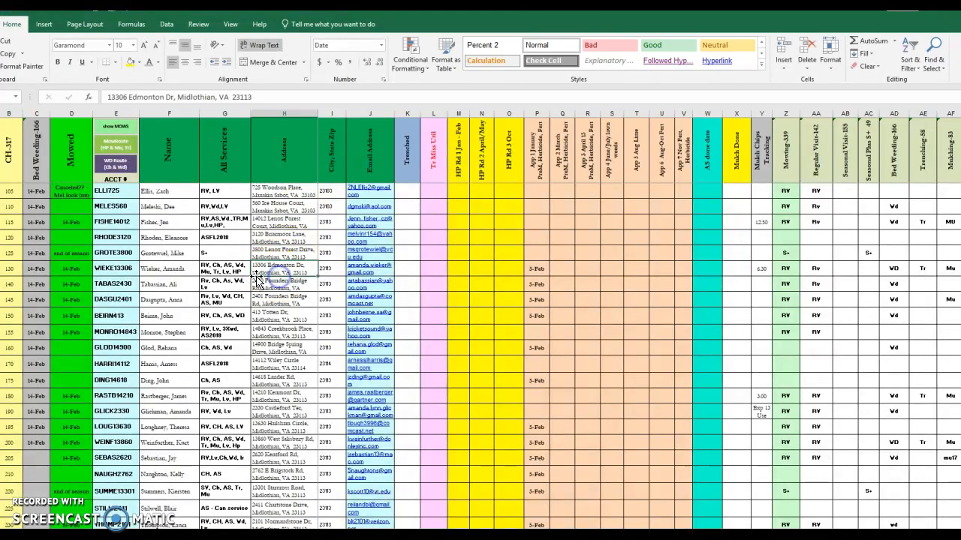
drag(311, 9, 313, 55)
click(742, 460)
click(742, 460)
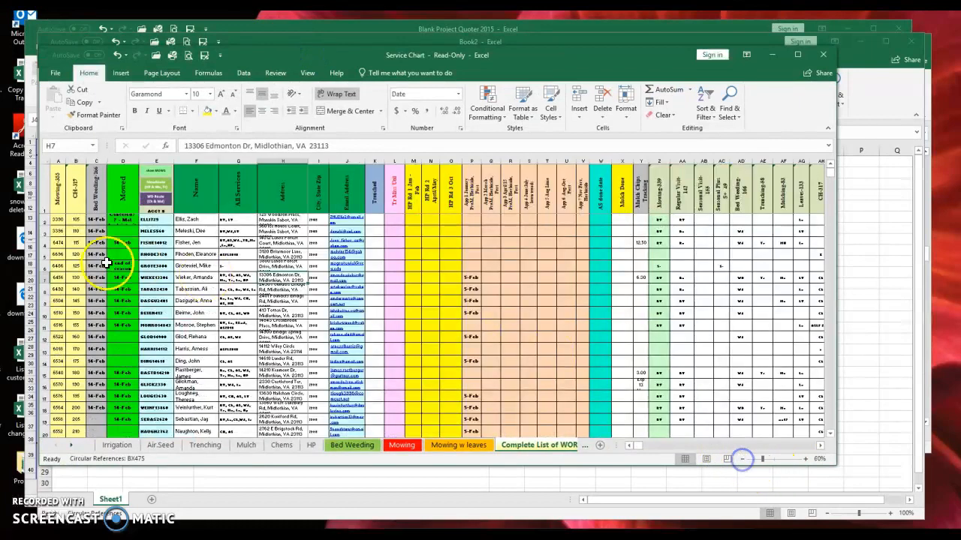
- Browse the client service columns, selecting the HP Rd 2 April/May heading, service entries and mowed dates
click(42, 219)
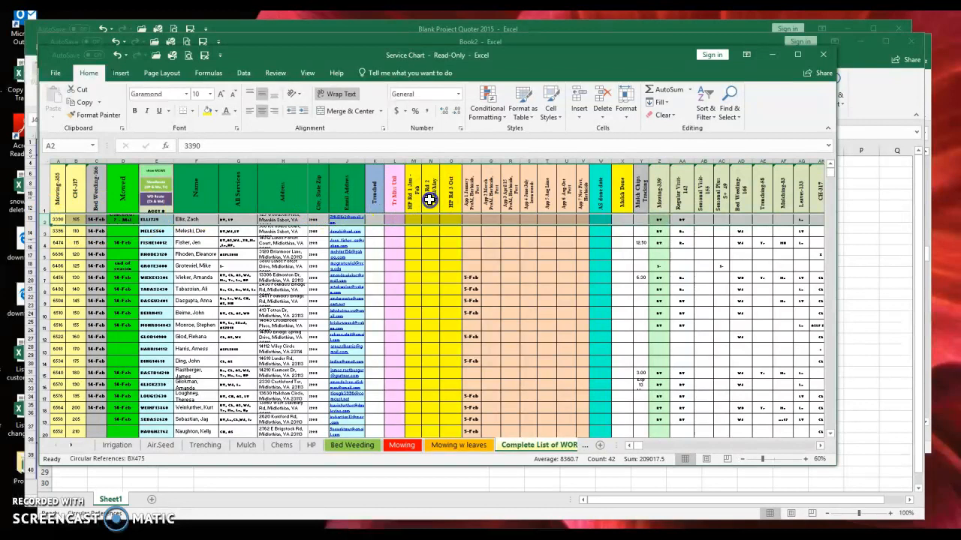
click(429, 198)
drag(667, 189, 833, 198)
drag(492, 242, 785, 244)
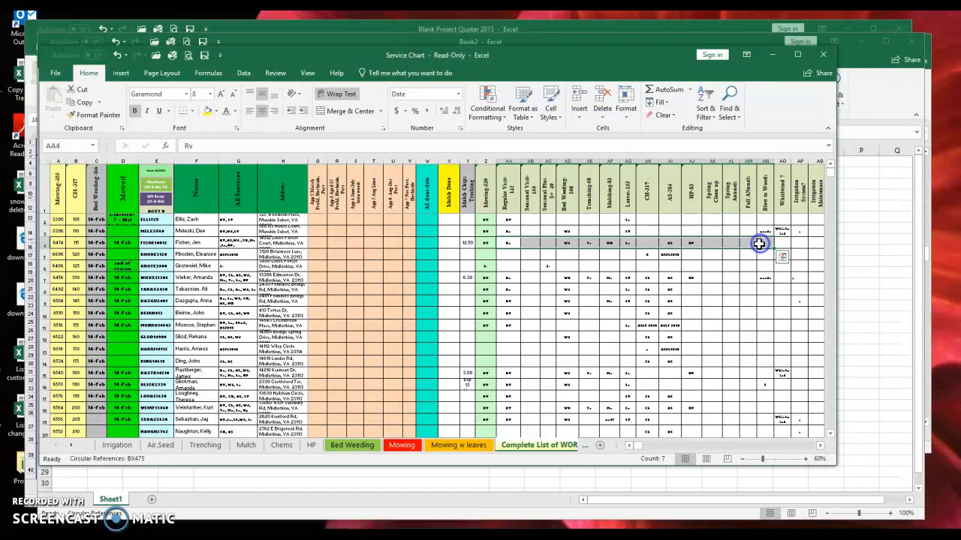
click(643, 446)
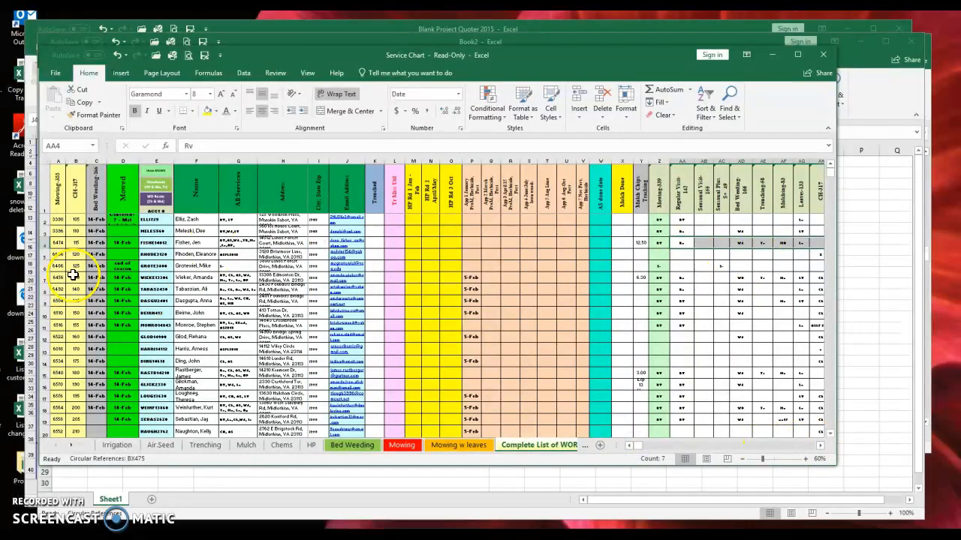
click(117, 242)
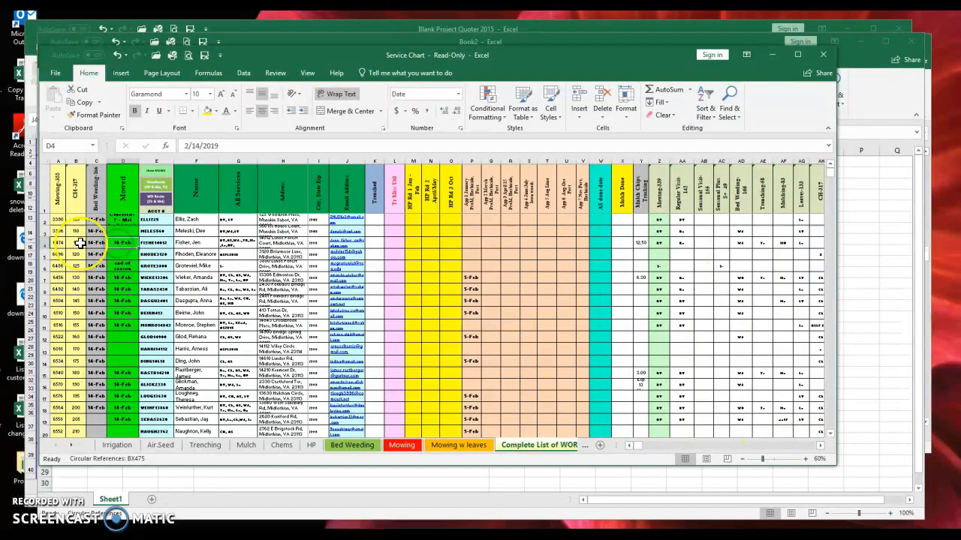
drag(105, 226, 650, 432)
click(551, 326)
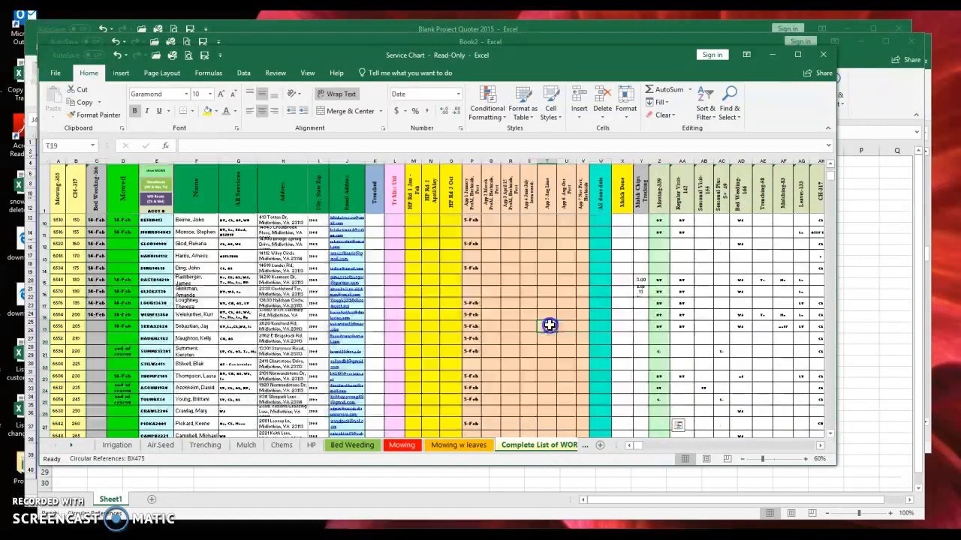